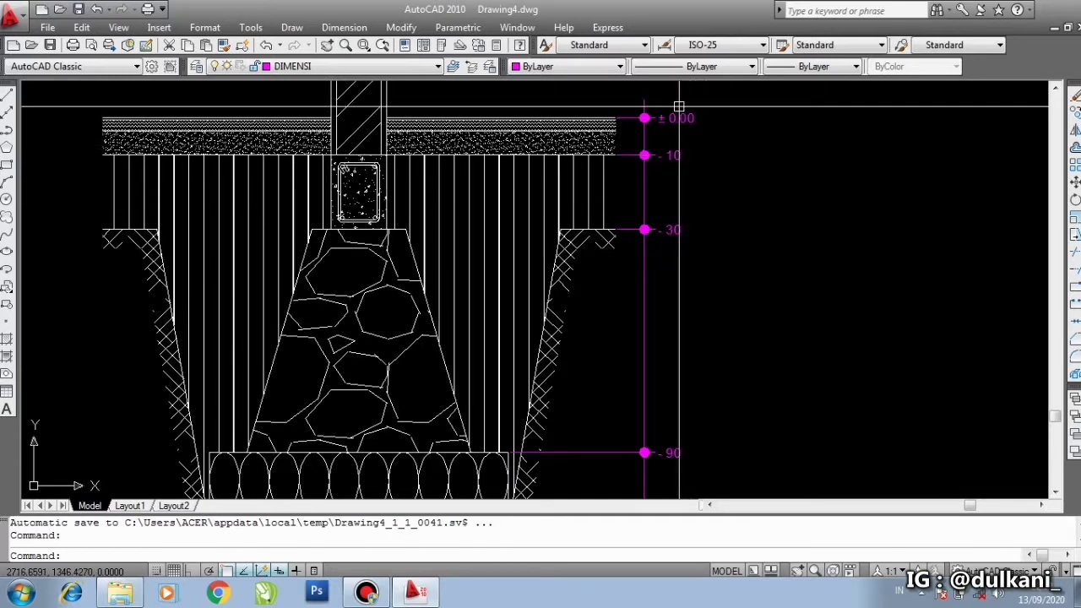
left_click(644, 118)
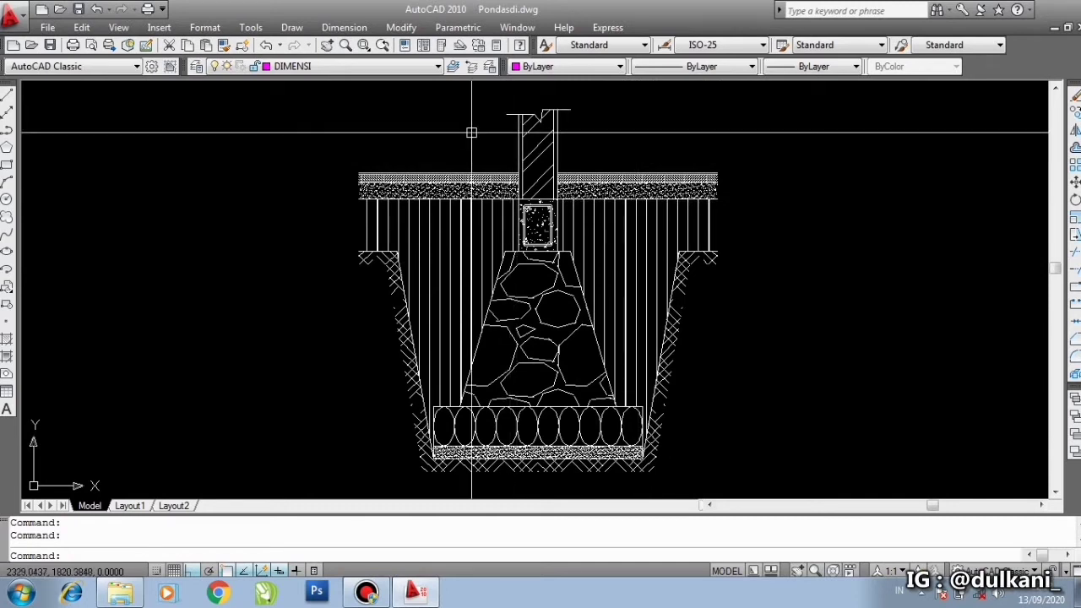
- Choose DIMENSI as the current layer of the foundation drawing
left_click(344, 66)
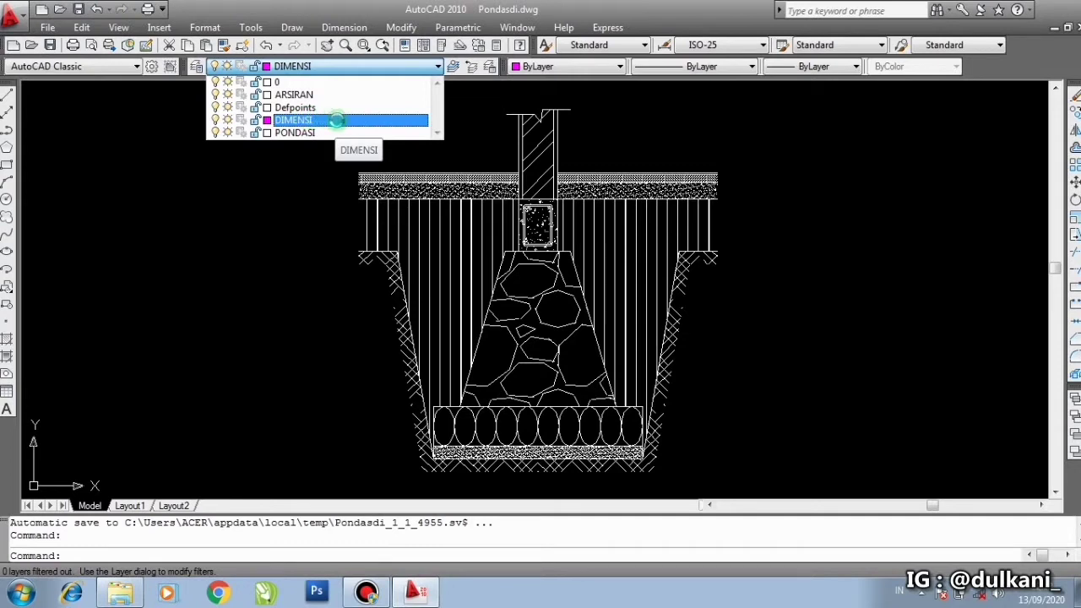
left_click(336, 121)
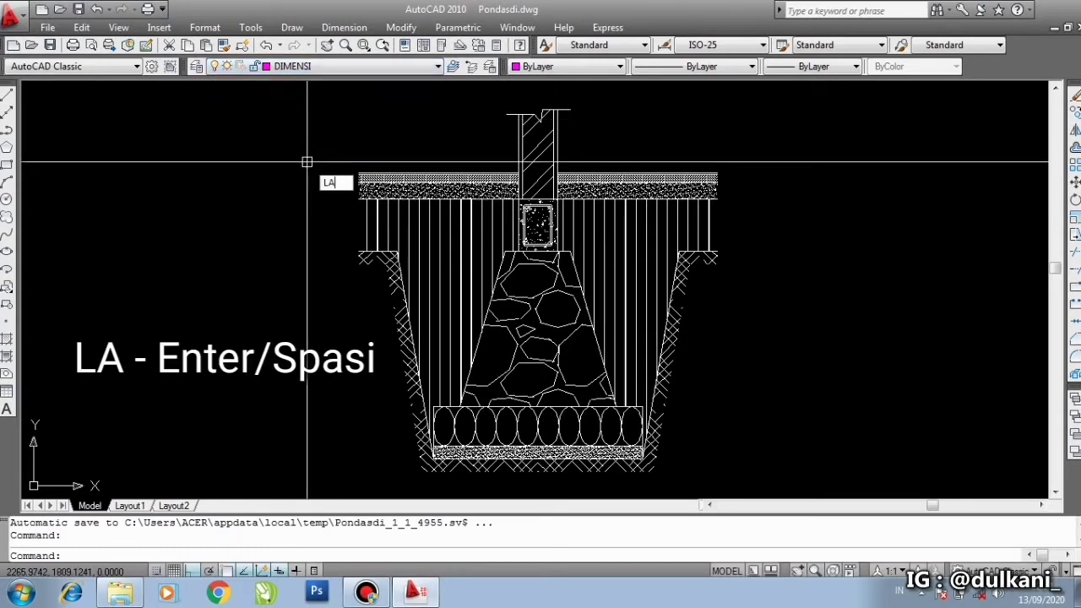
- Create a new layer named DIM and give it index color 162
key("Return")
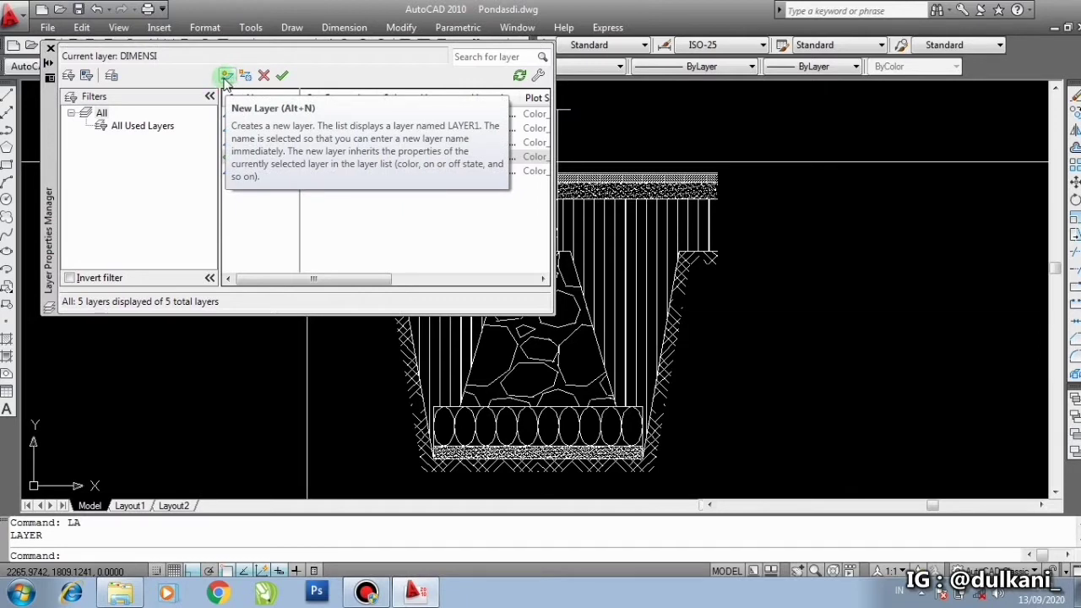
left_click(226, 77)
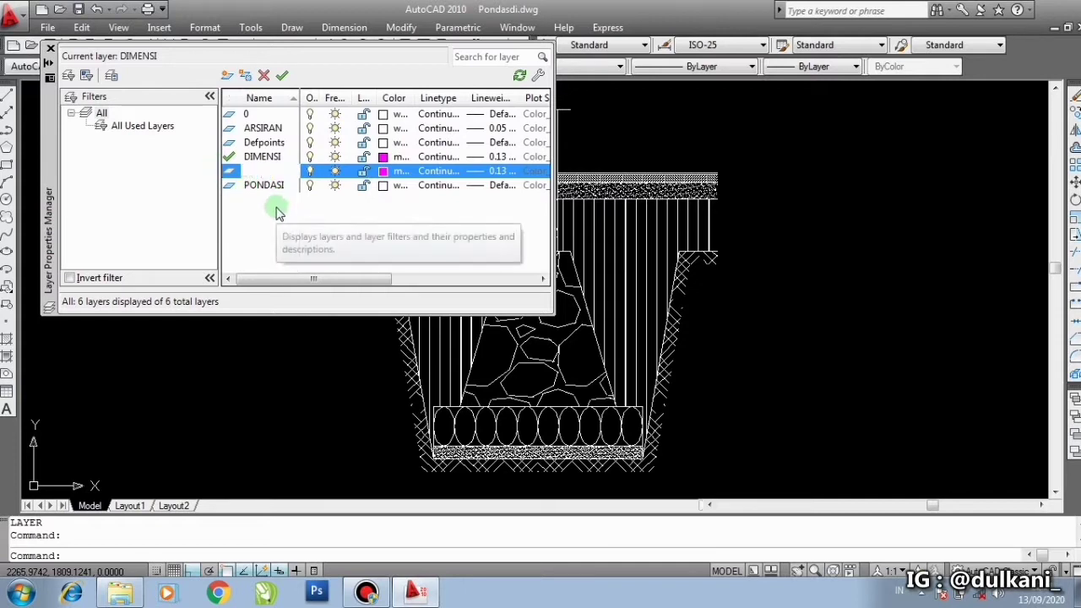
key("Return")
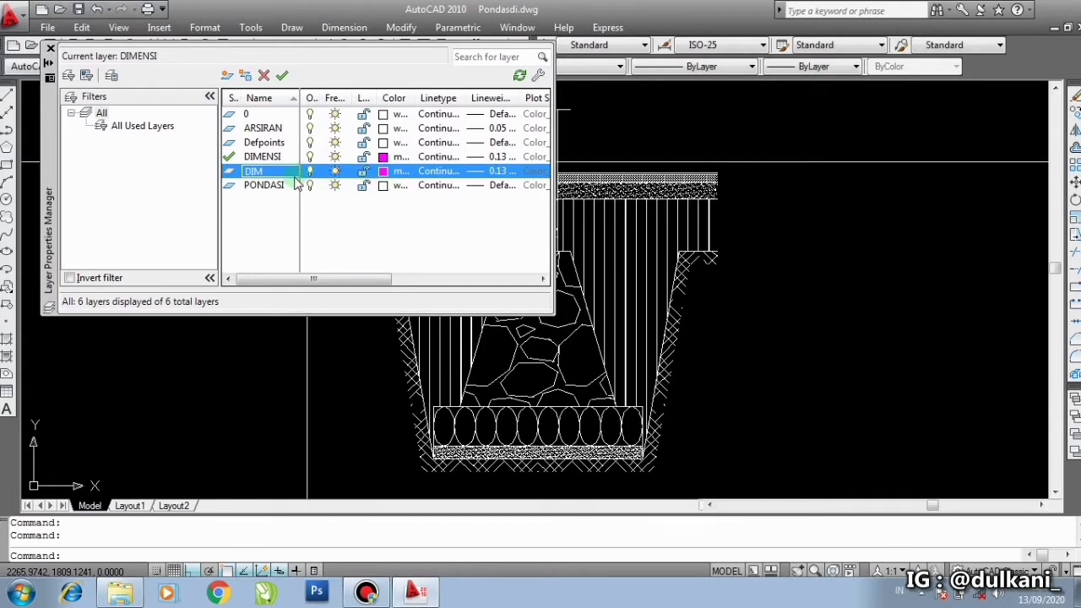
left_click(384, 172)
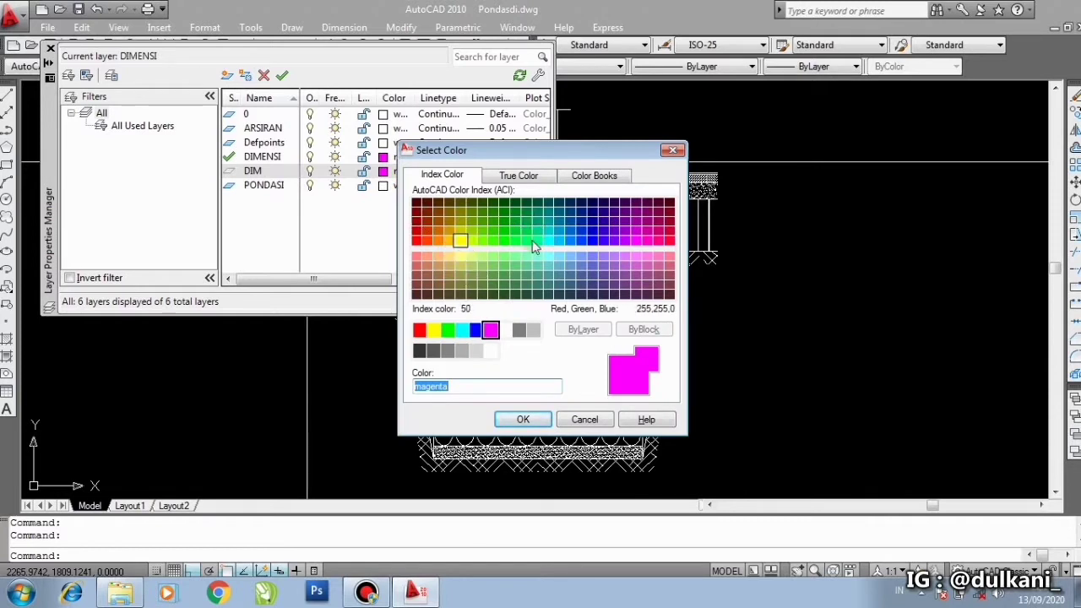
left_click(583, 235)
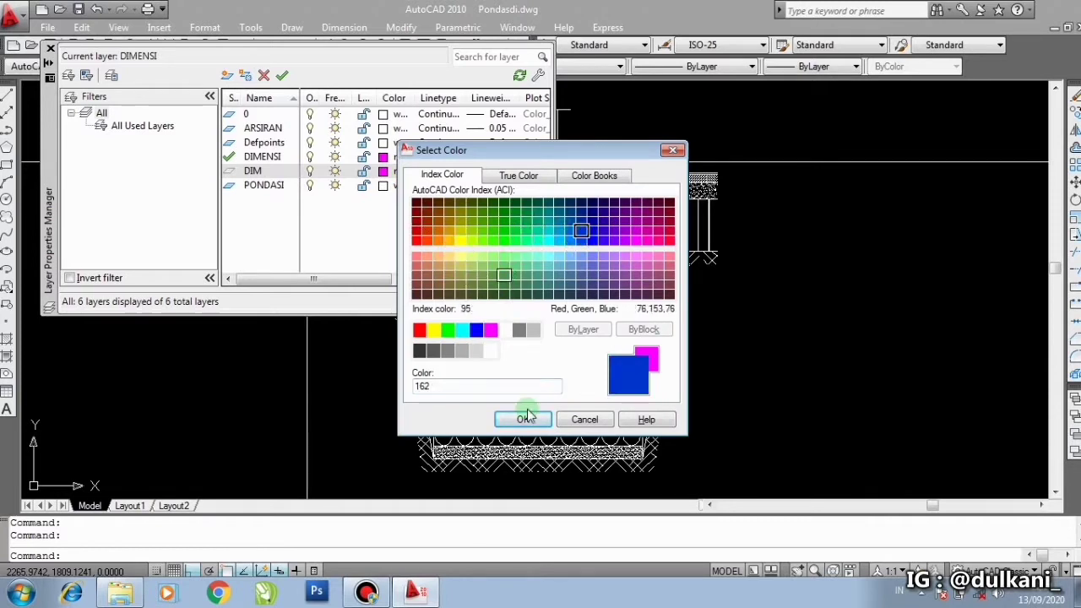
left_click(521, 419)
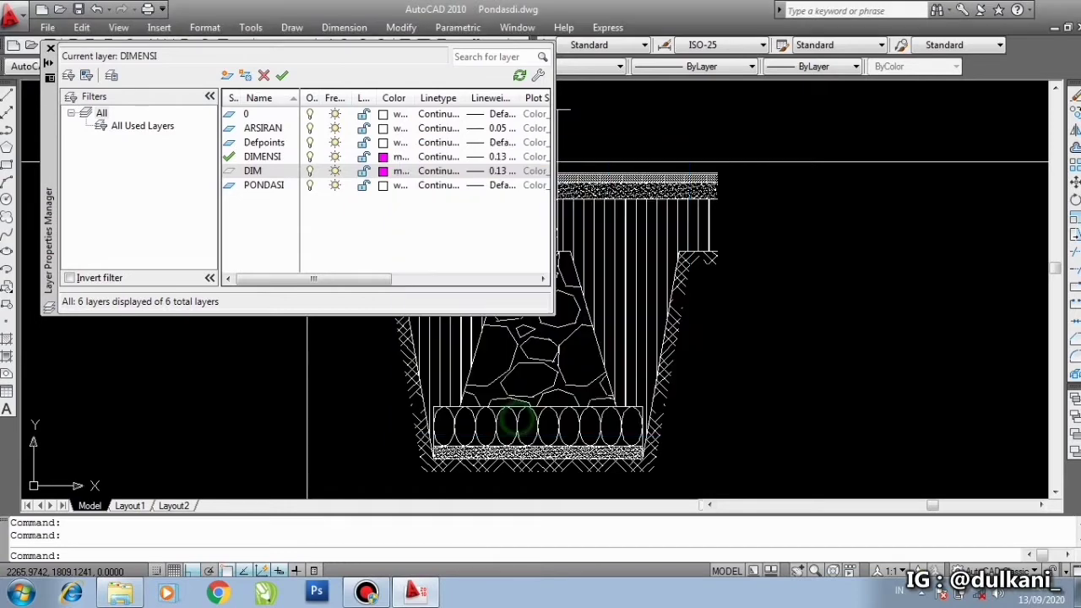
- Assign a 0.13 mm lineweight to the DIM layer and close the layer manager
left_click(482, 160)
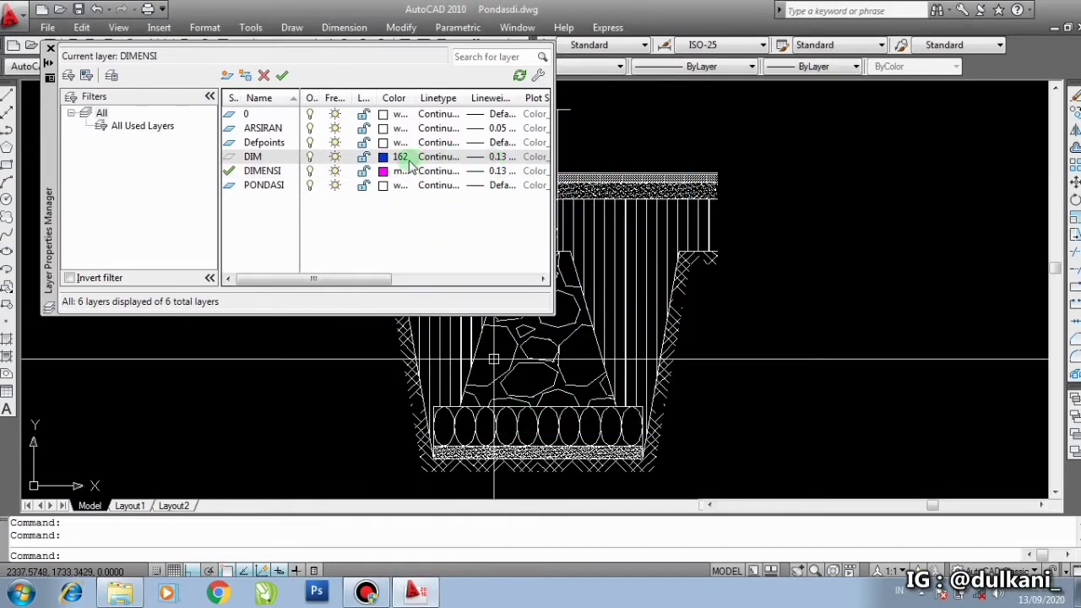
left_click(483, 161)
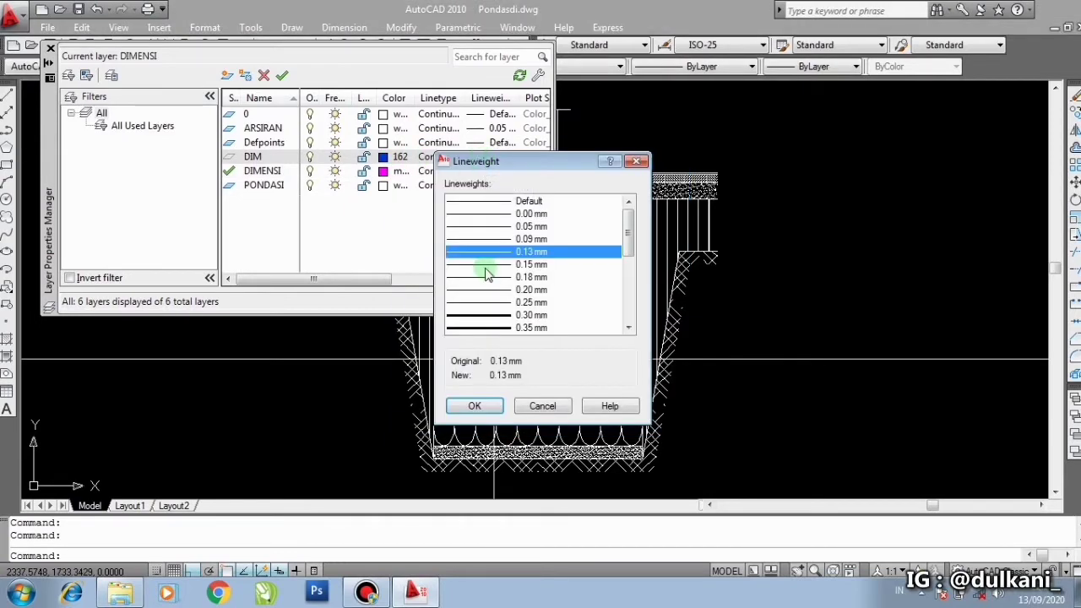
scroll(631, 242, "down", 1)
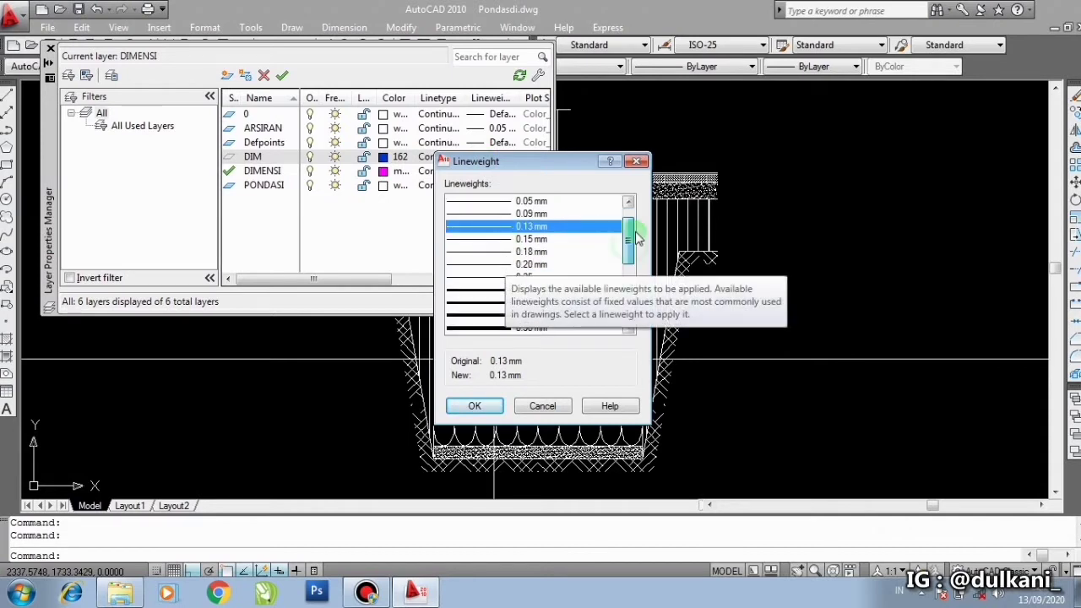
scroll(631, 241, "up", 1)
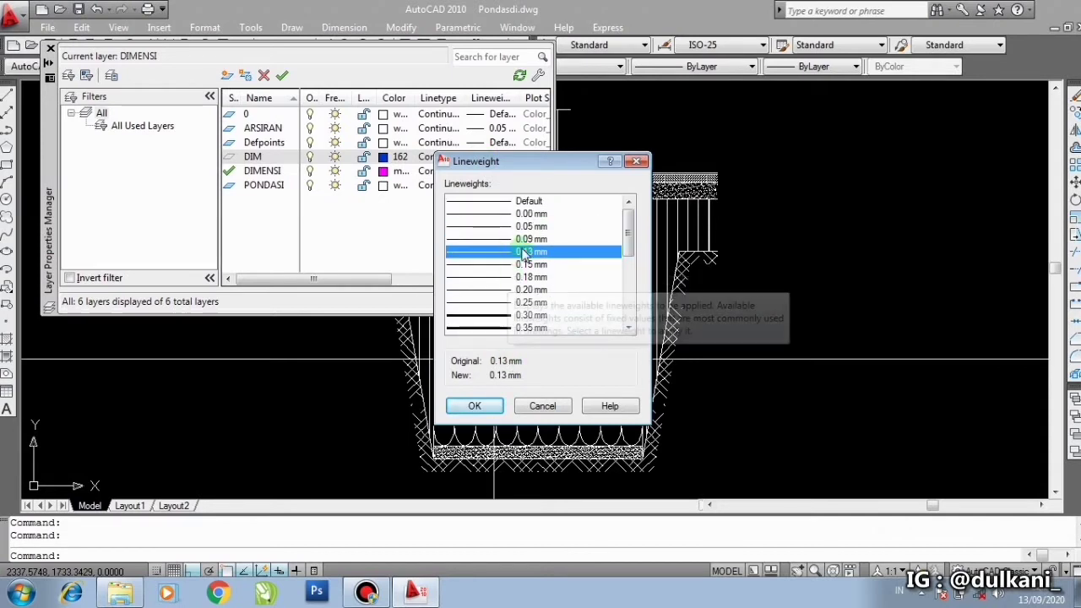
left_click(483, 405)
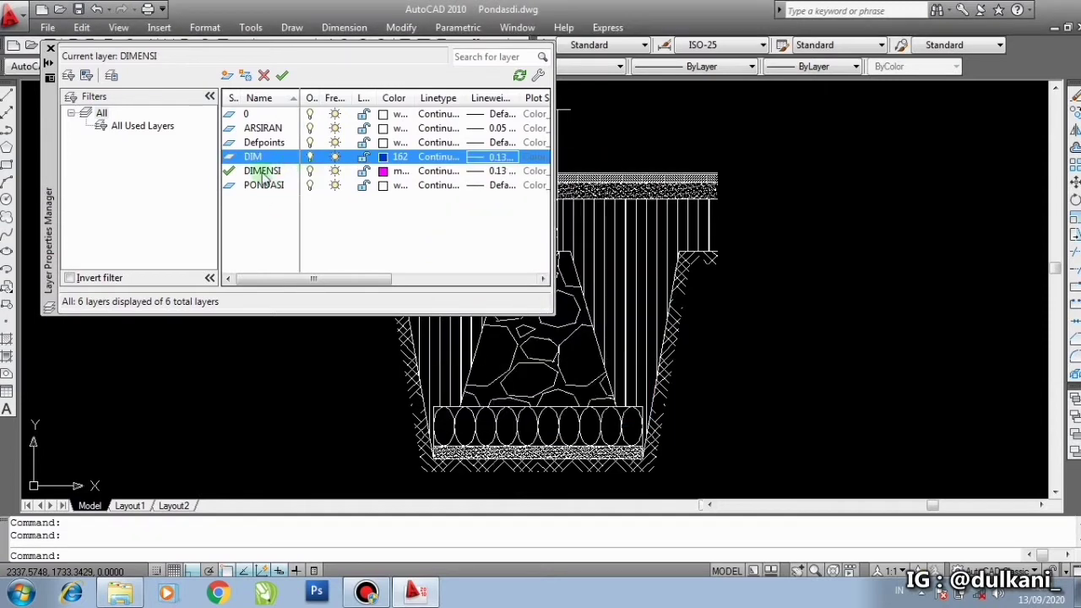
left_click(49, 49)
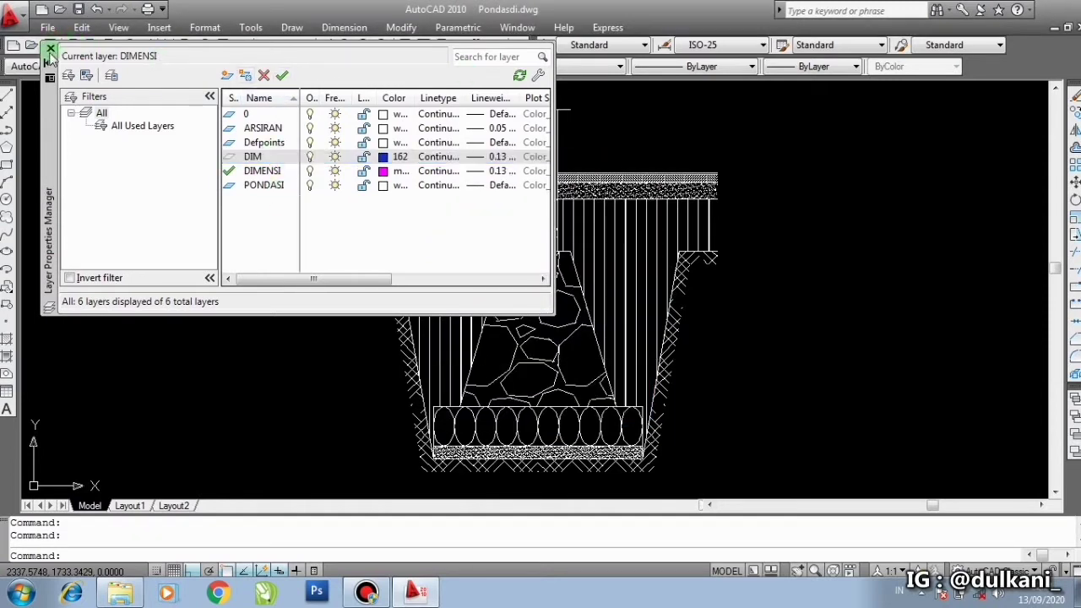
left_click(50, 49)
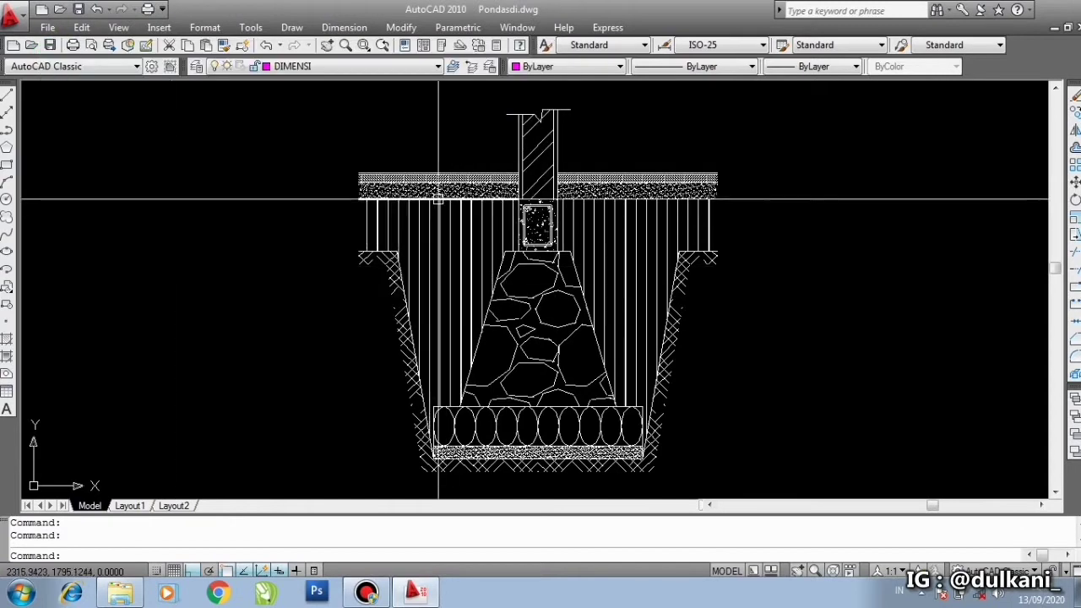
- Select DIMENSI again as the current layer for the elevation dimensions
left_click(397, 68)
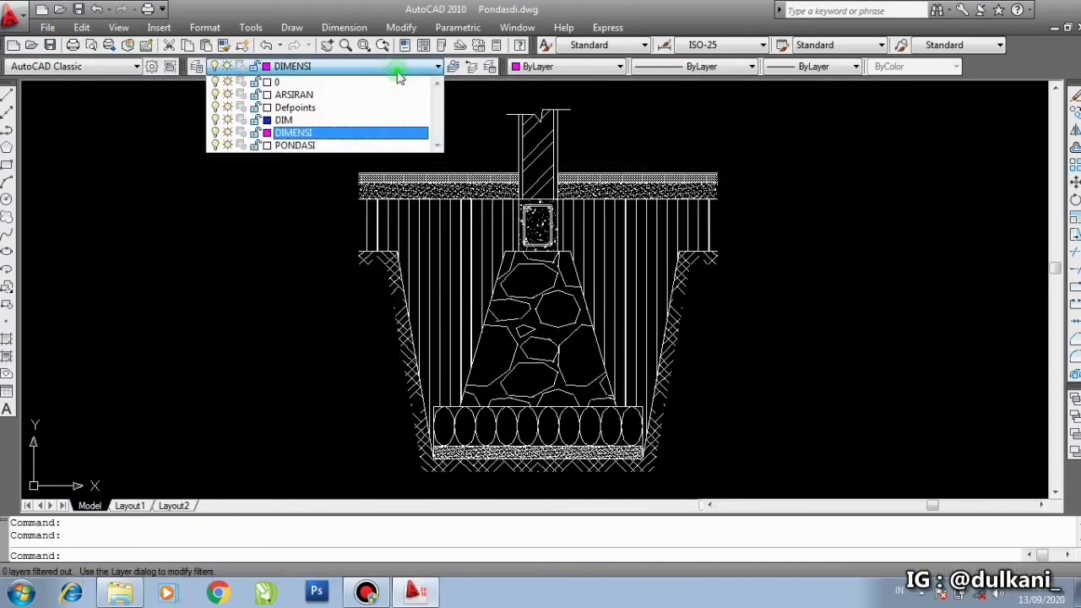
left_click(336, 75)
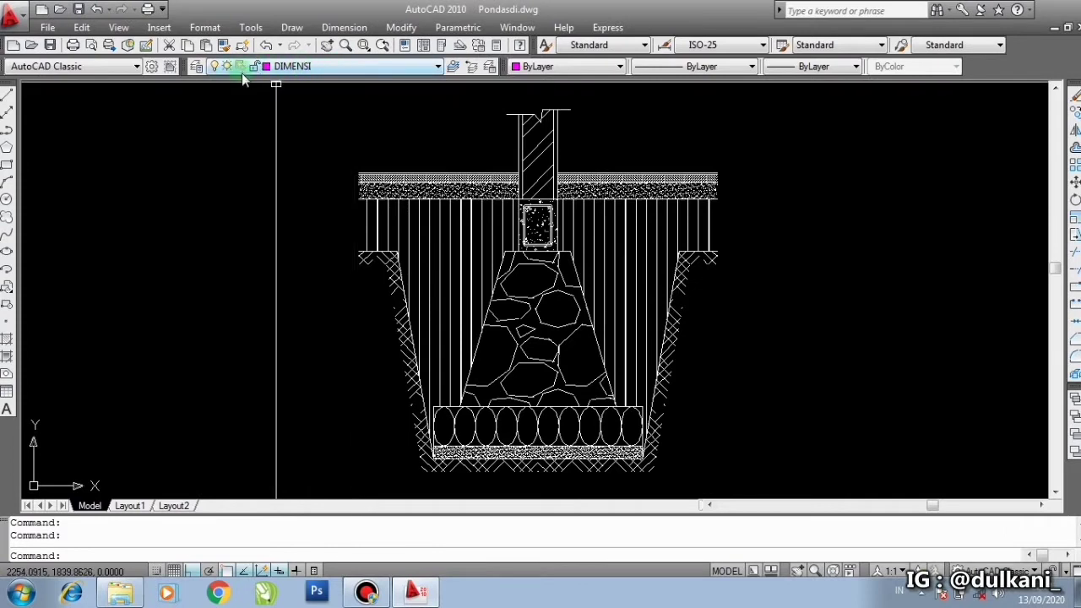
left_click(316, 68)
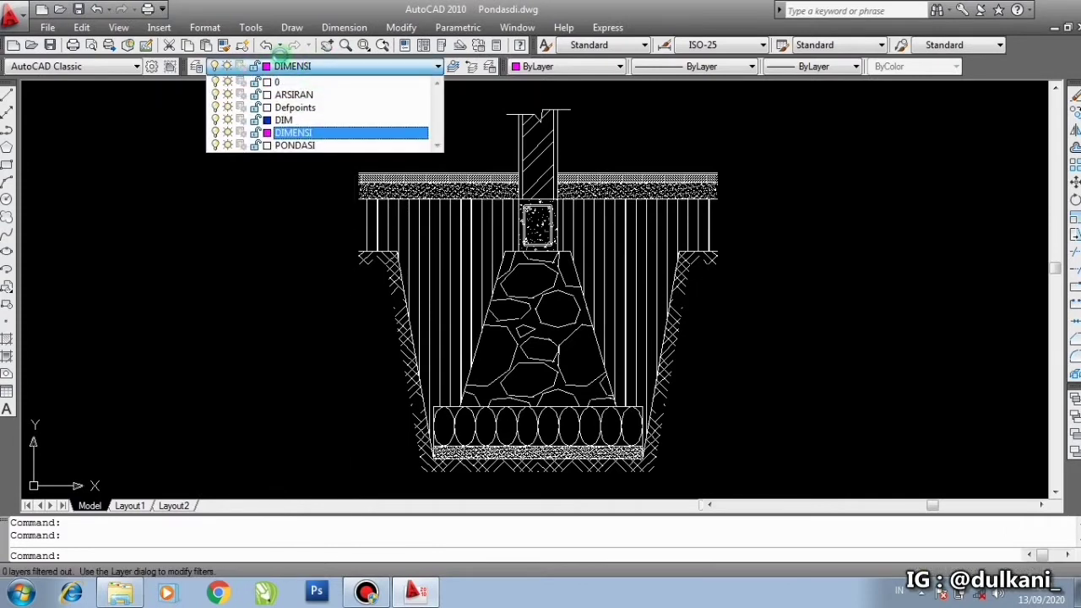
left_click(291, 132)
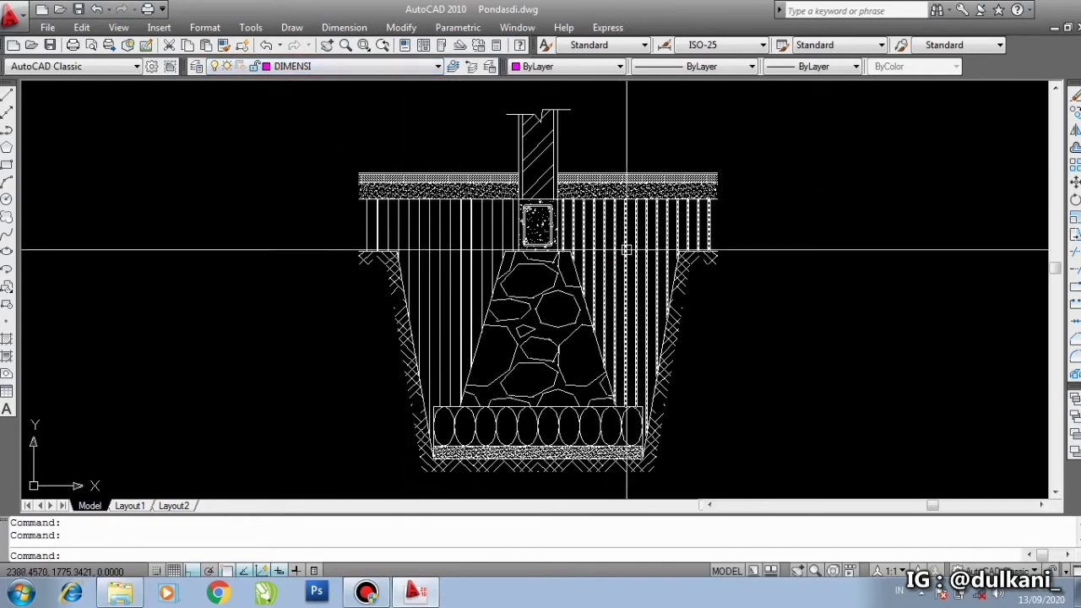
- Start creating a new dimension style based on ISO-25 in the Dimension Style Manager
middle_click_drag(622, 248, 605, 246)
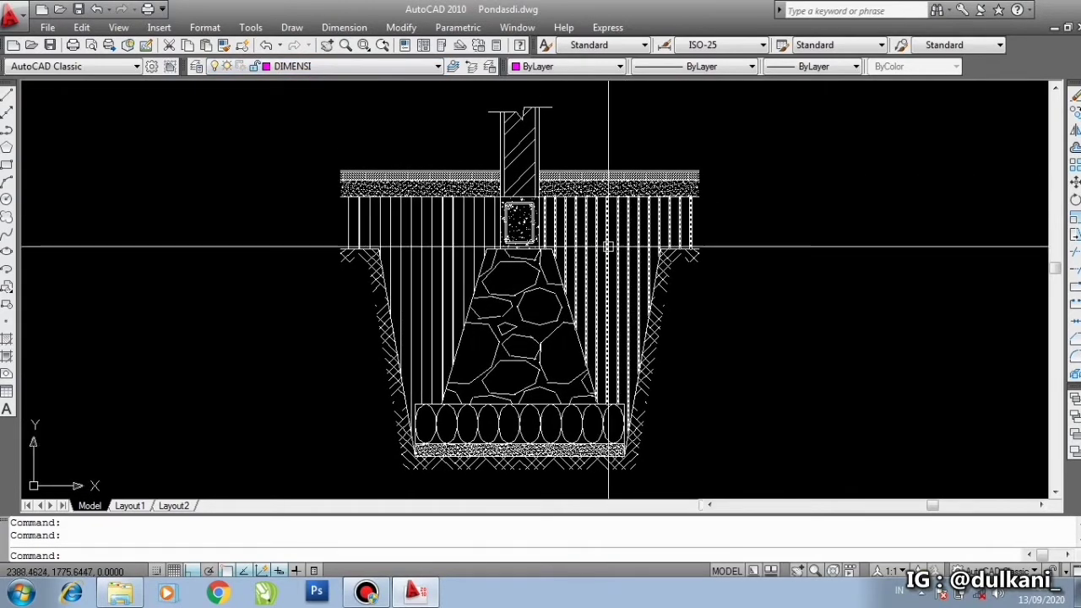
mouse_move(607, 246)
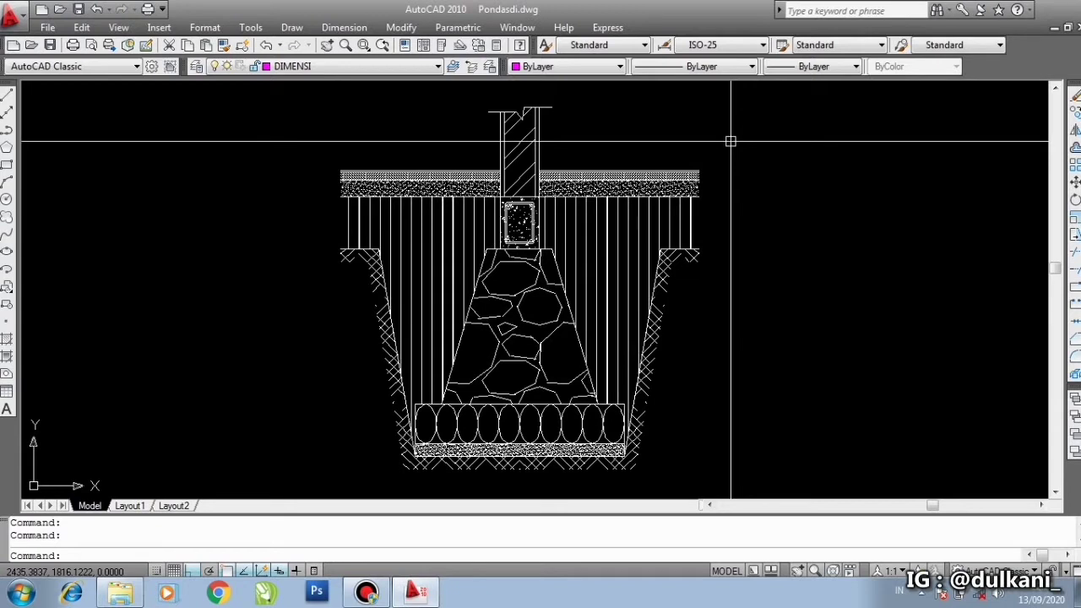
type("D")
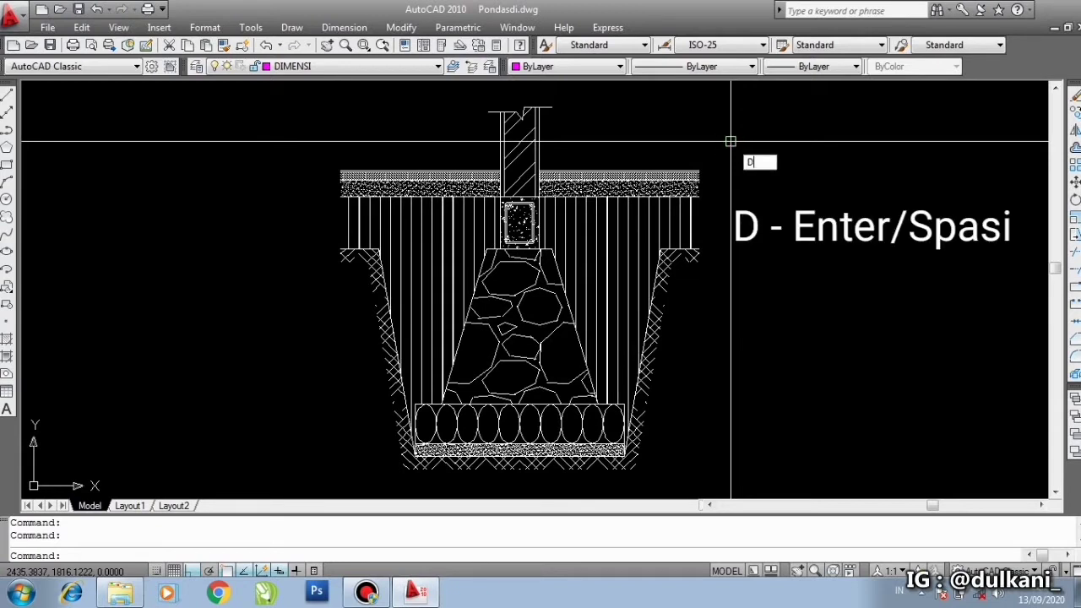
key("Return")
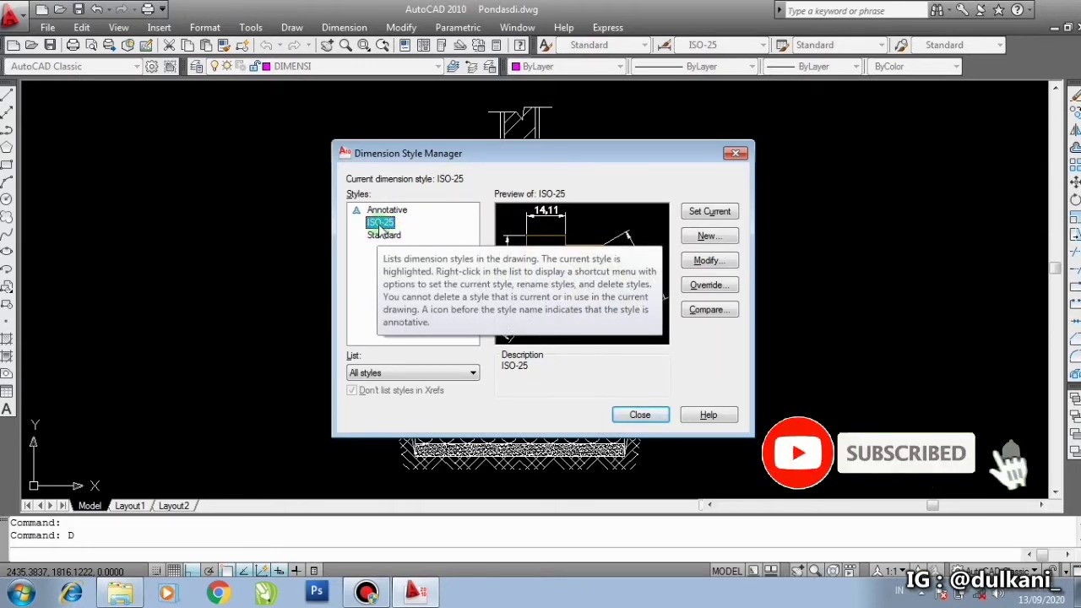
left_click(398, 265)
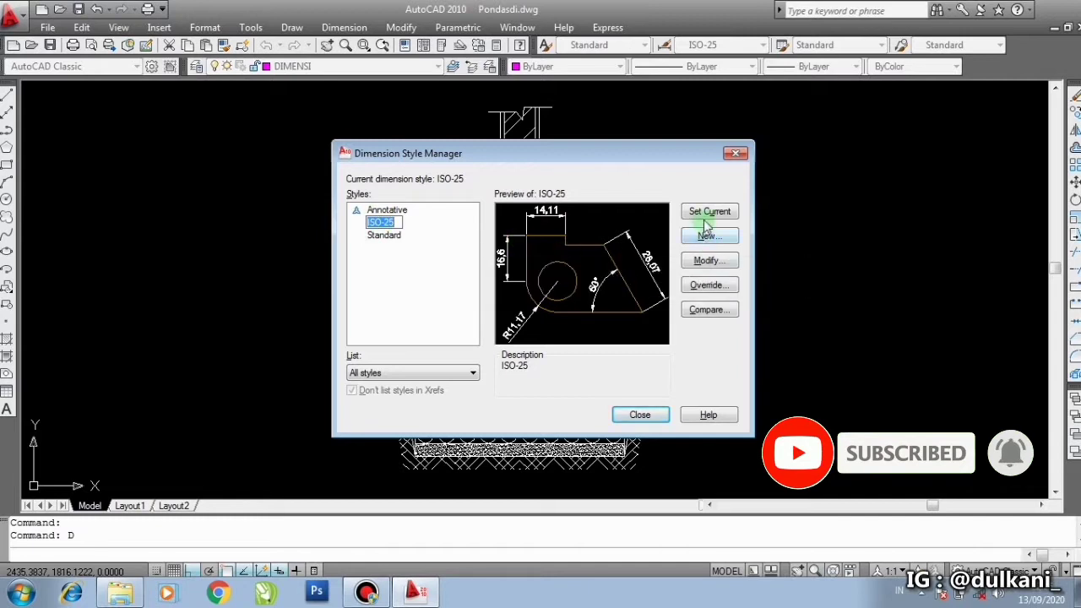
left_click(366, 263)
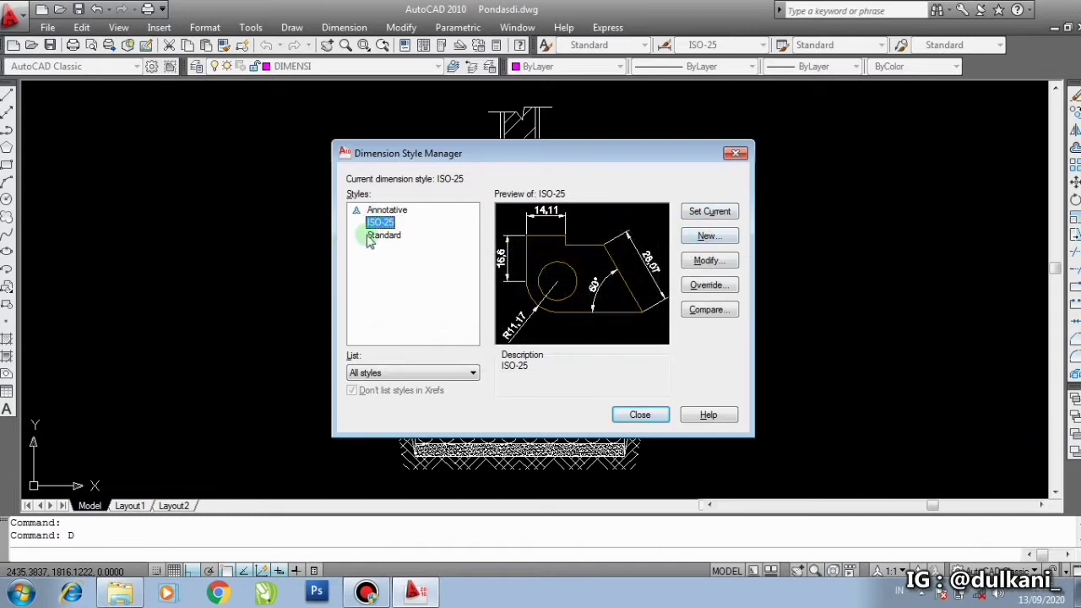
left_click(413, 222)
left_click(703, 238)
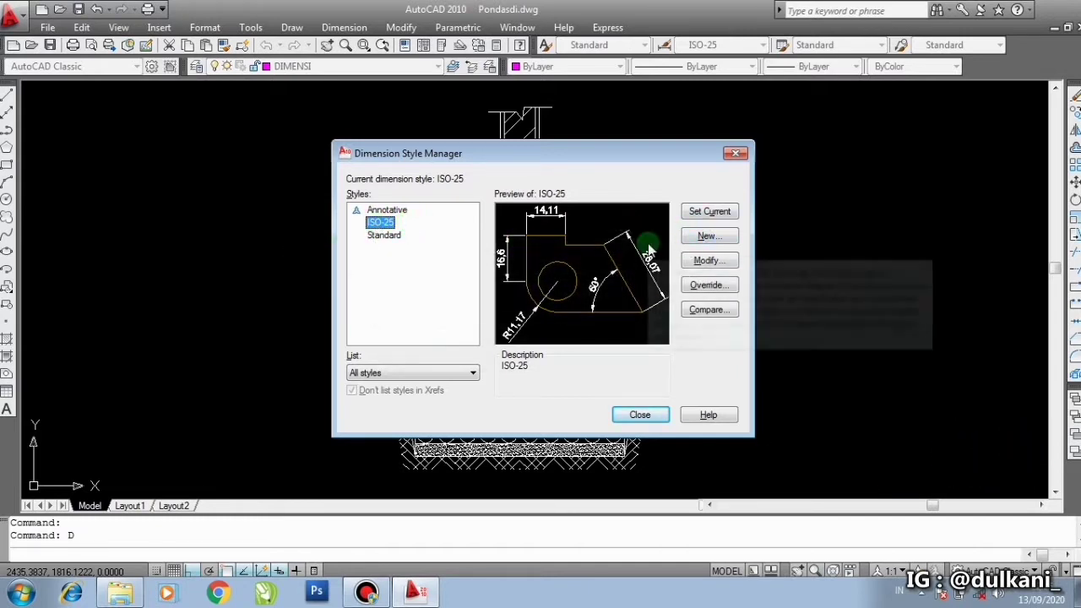
left_click(702, 238)
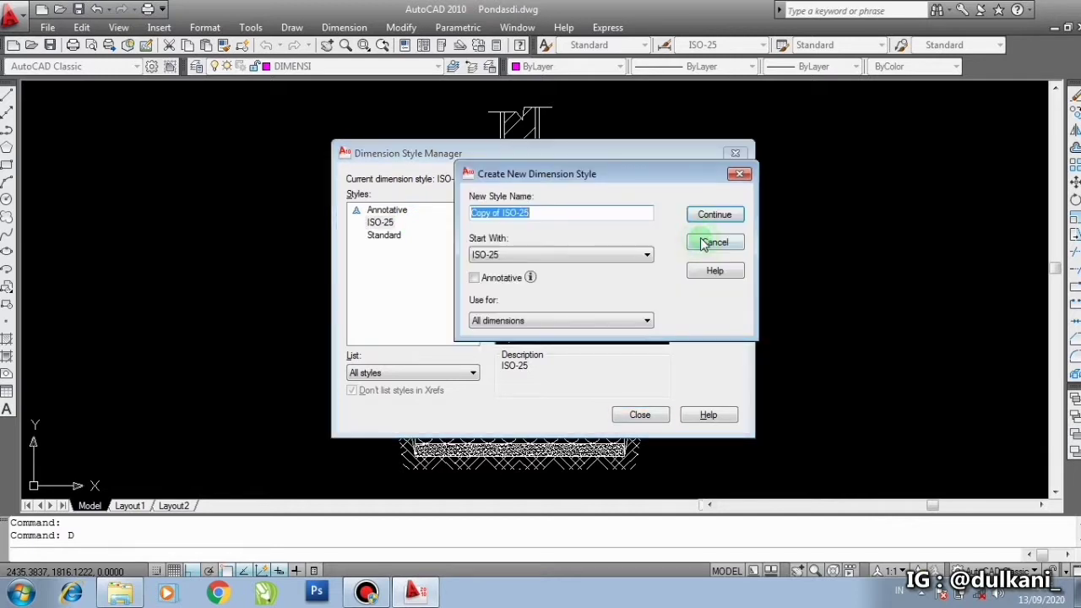
- Name the new dimension style ELEVASI BAWAH and continue to its settings
left_click(580, 210)
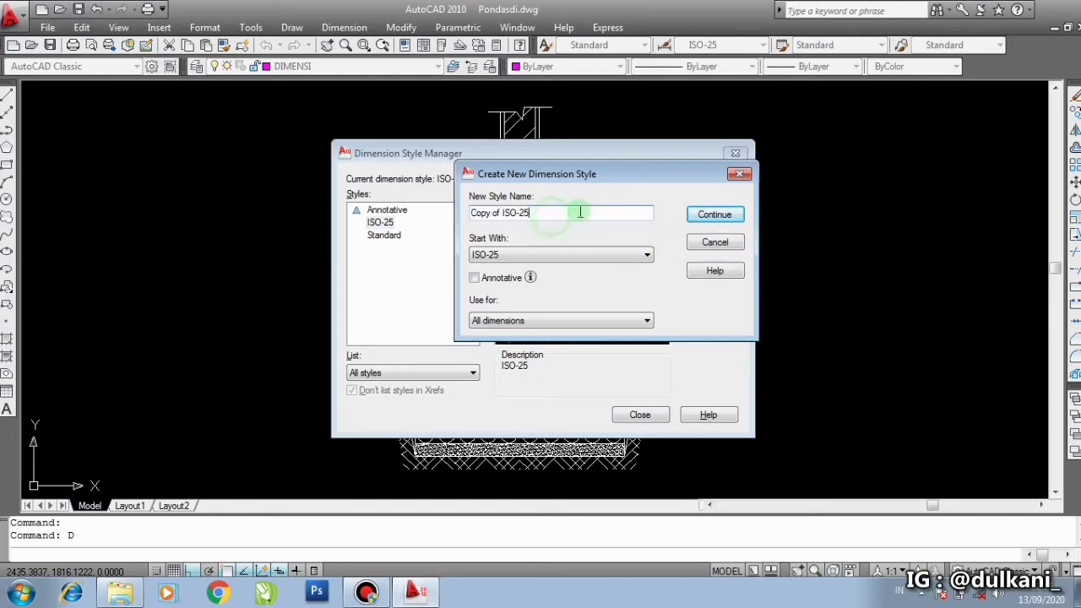
left_click(446, 218)
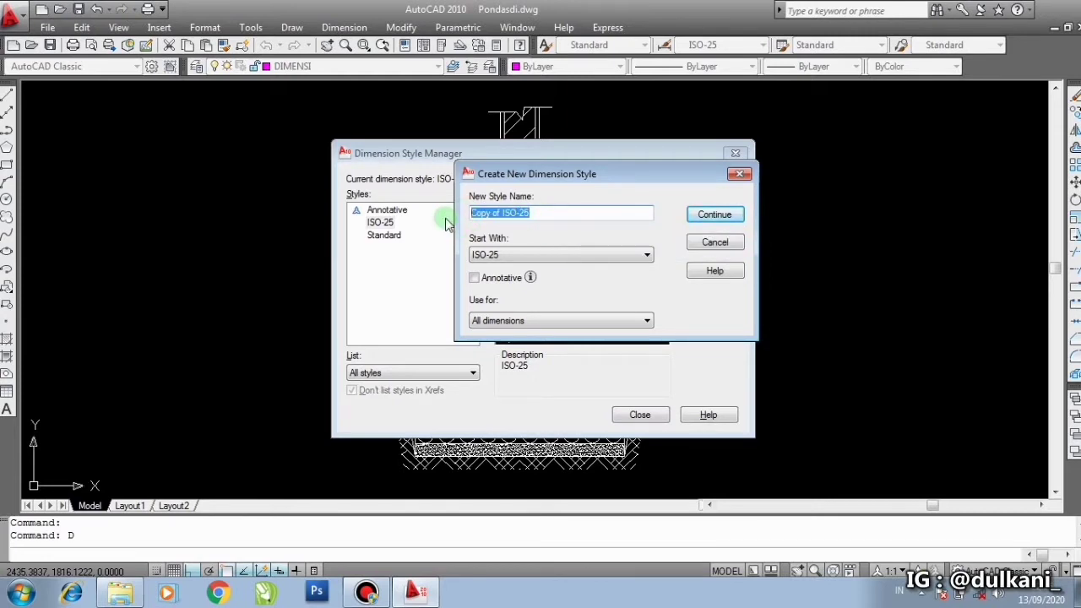
type("ELEVASI BAWAH")
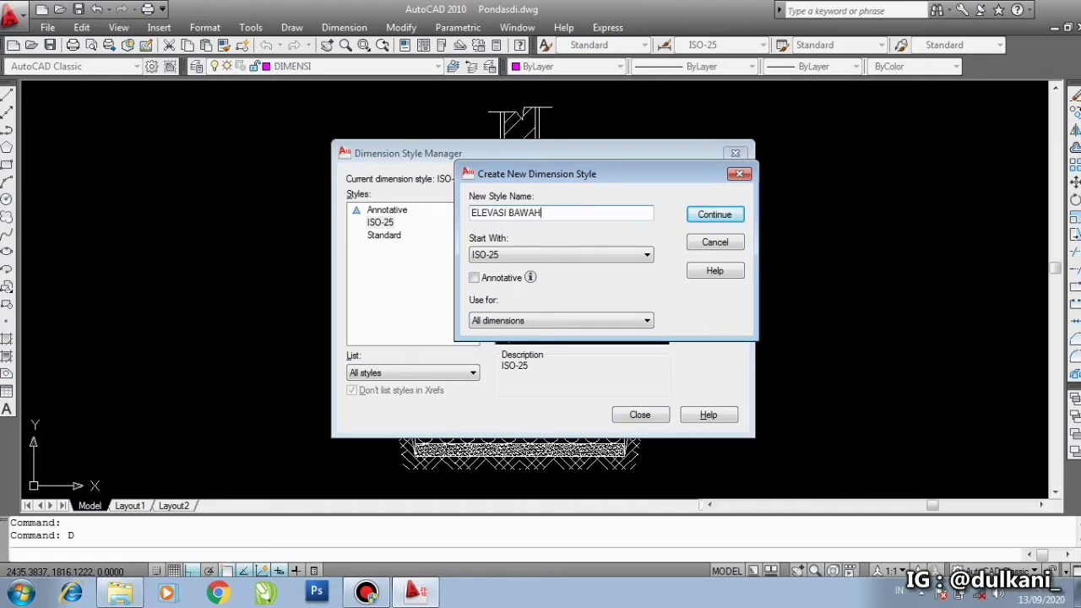
left_click(708, 216)
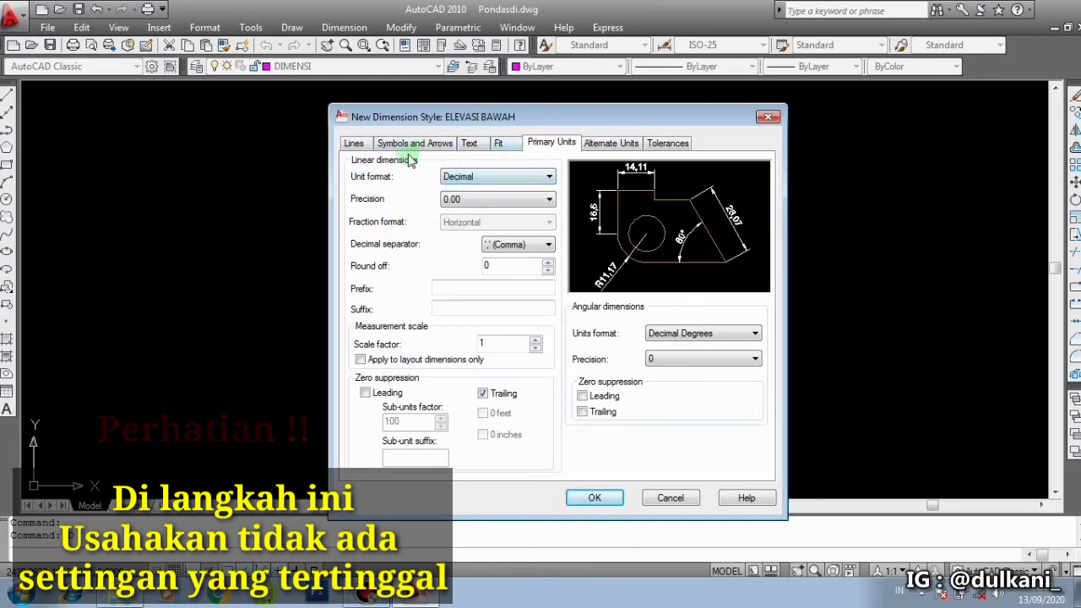
- Set the dimension line baseline spacing of the ELEVASI BAWAH style to 0
left_click(358, 147)
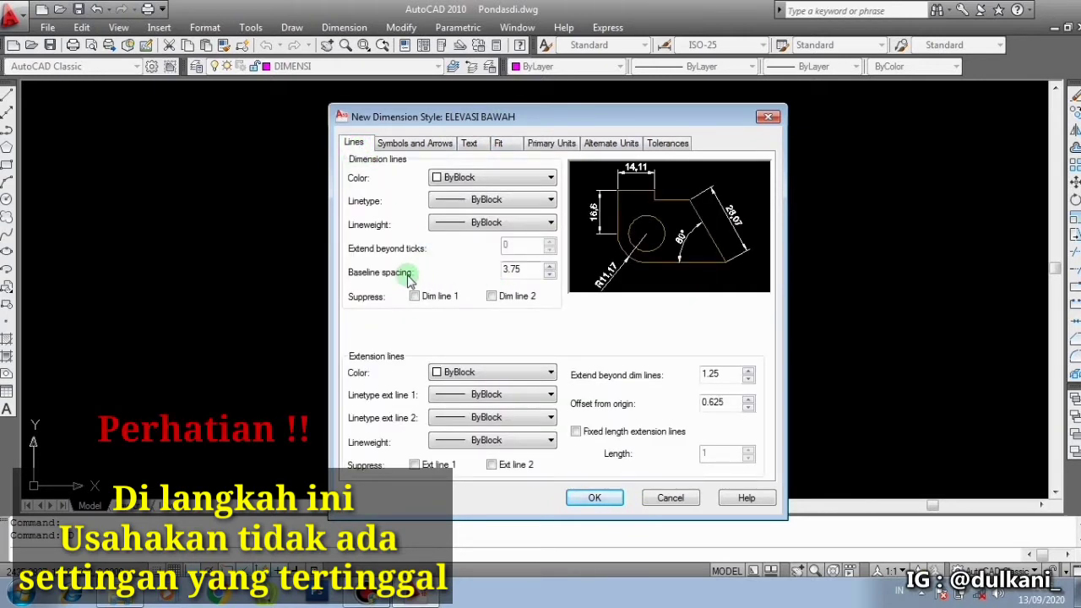
left_click_drag(533, 270, 473, 272)
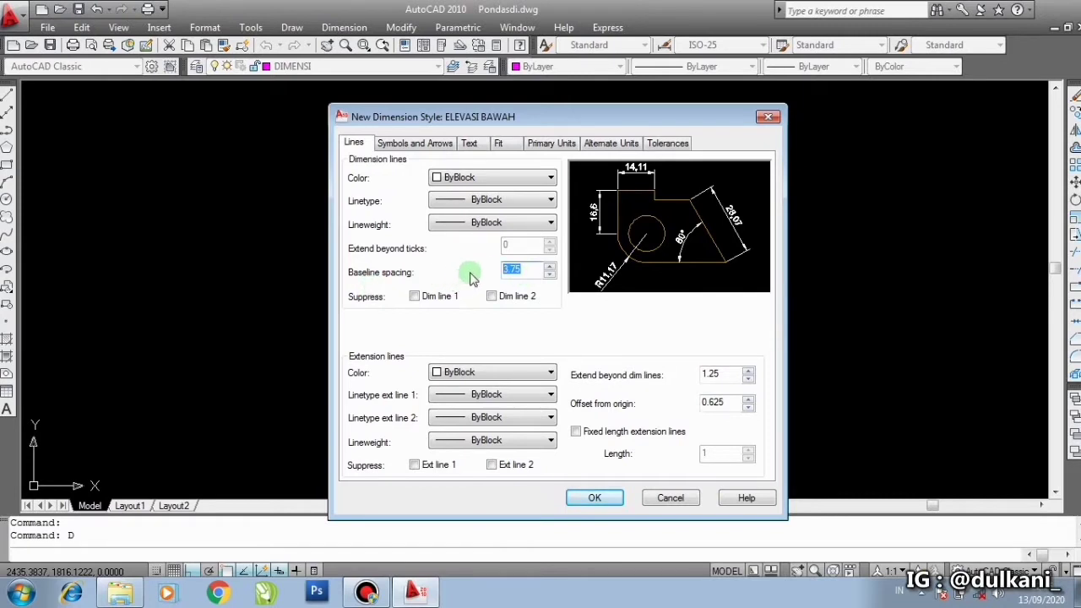
type("0")
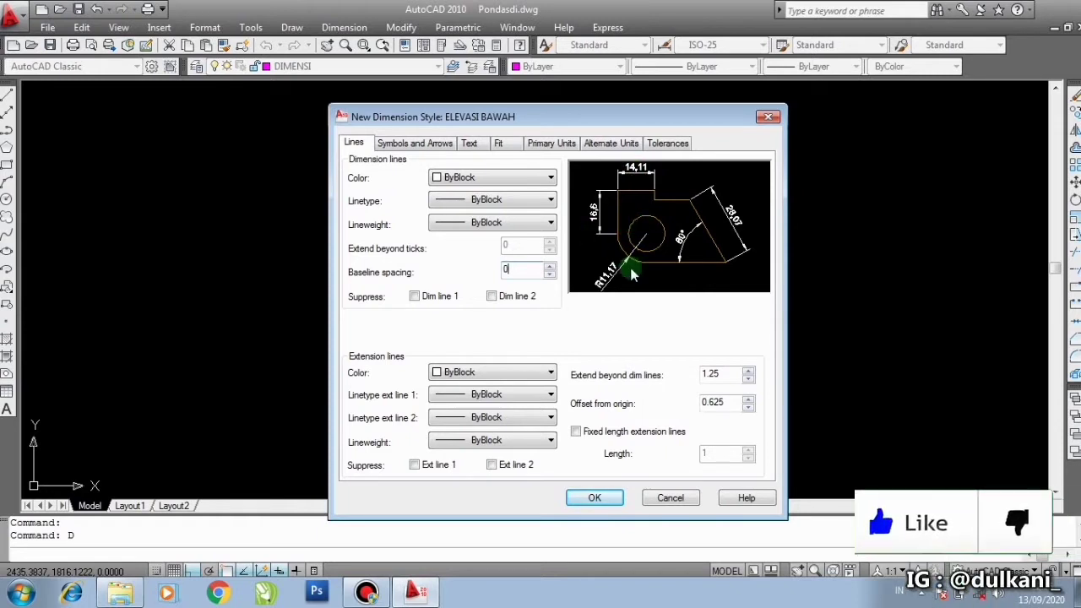
- Set the extension lines of the ELEVASI BAWAH style to extend 3 beyond the dimension lines
left_click(732, 377)
double_click(731, 377)
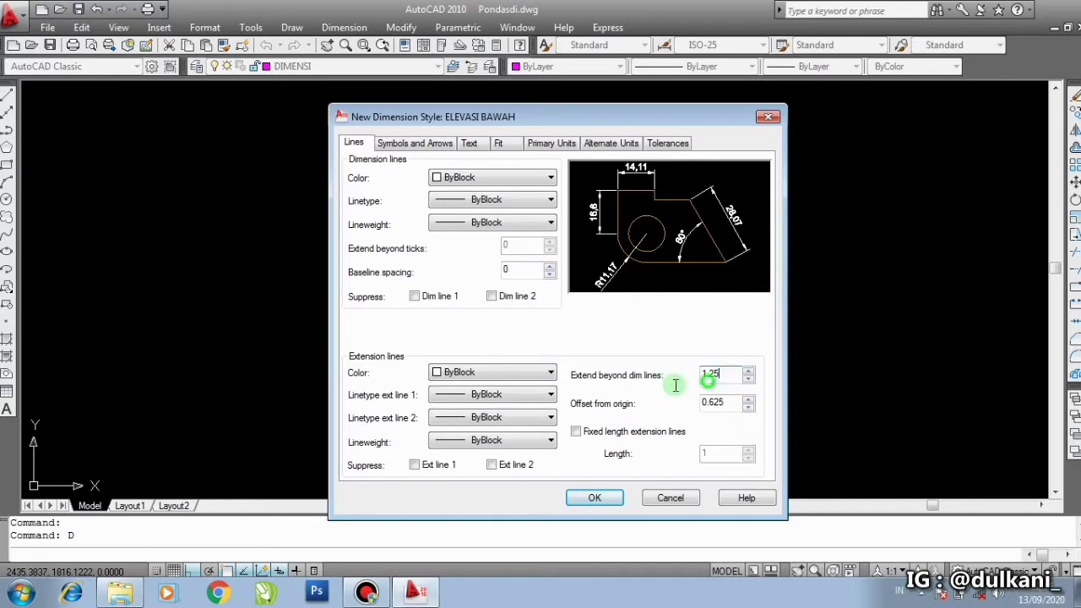
left_click(730, 377)
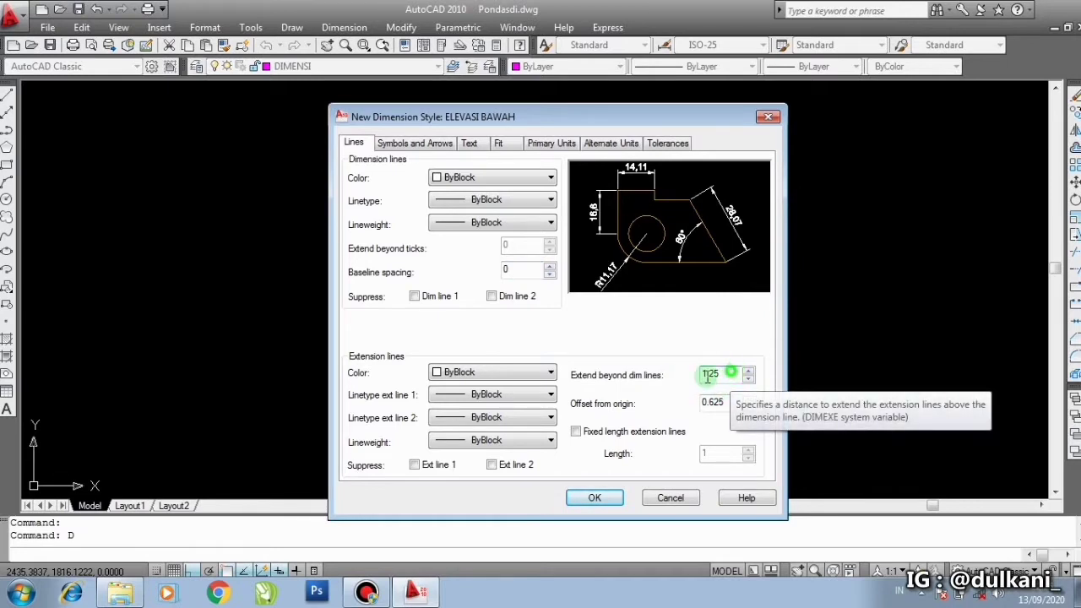
double_click(707, 378)
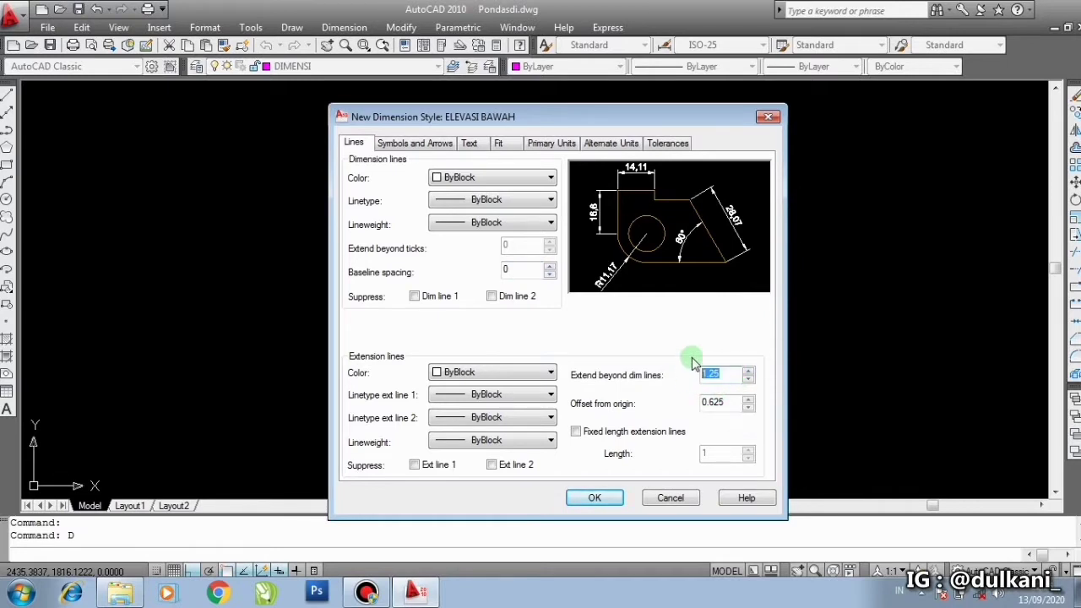
left_click(730, 375)
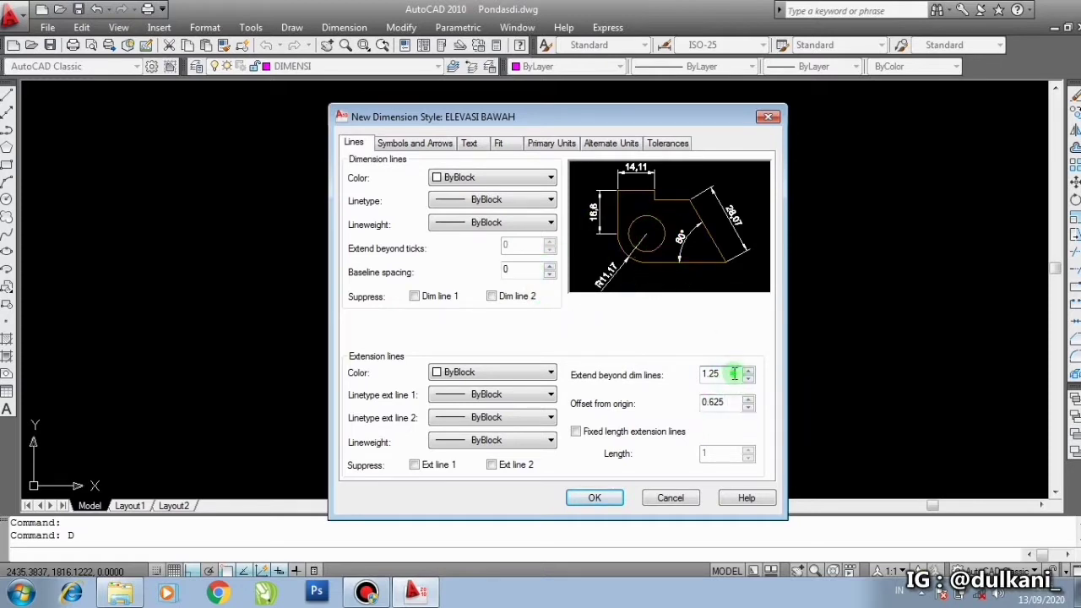
left_click_drag(733, 374, 658, 381)
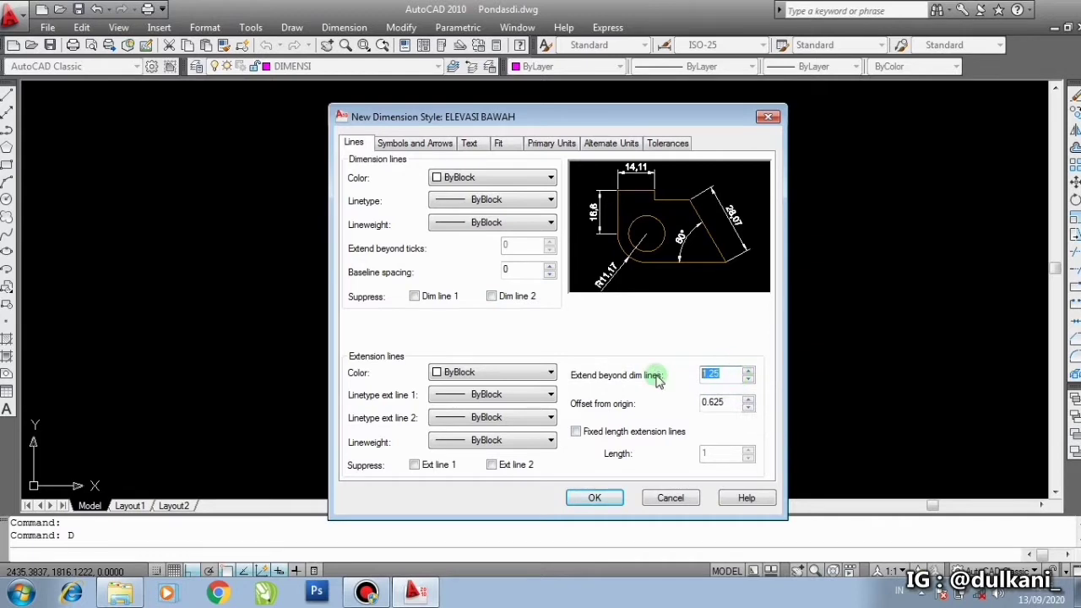
type("3")
left_click(731, 404)
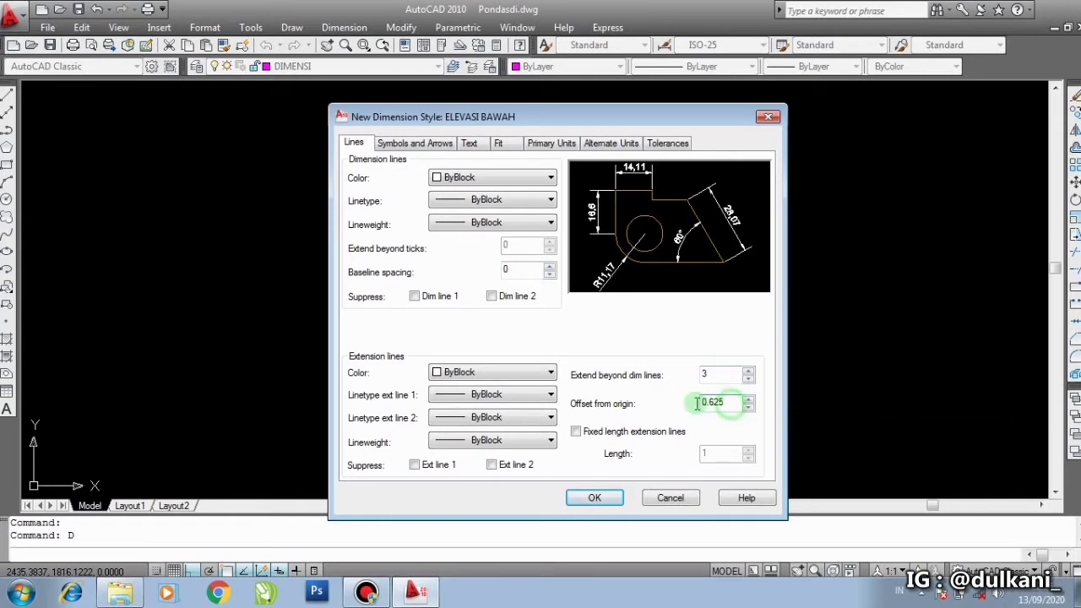
left_click_drag(696, 403, 727, 404)
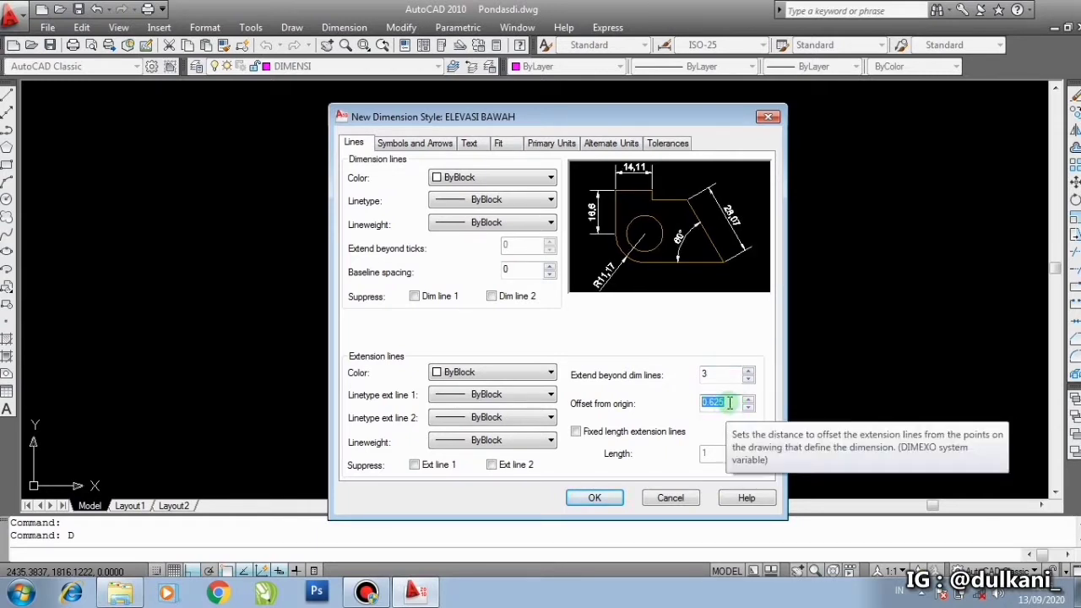
left_click(729, 405)
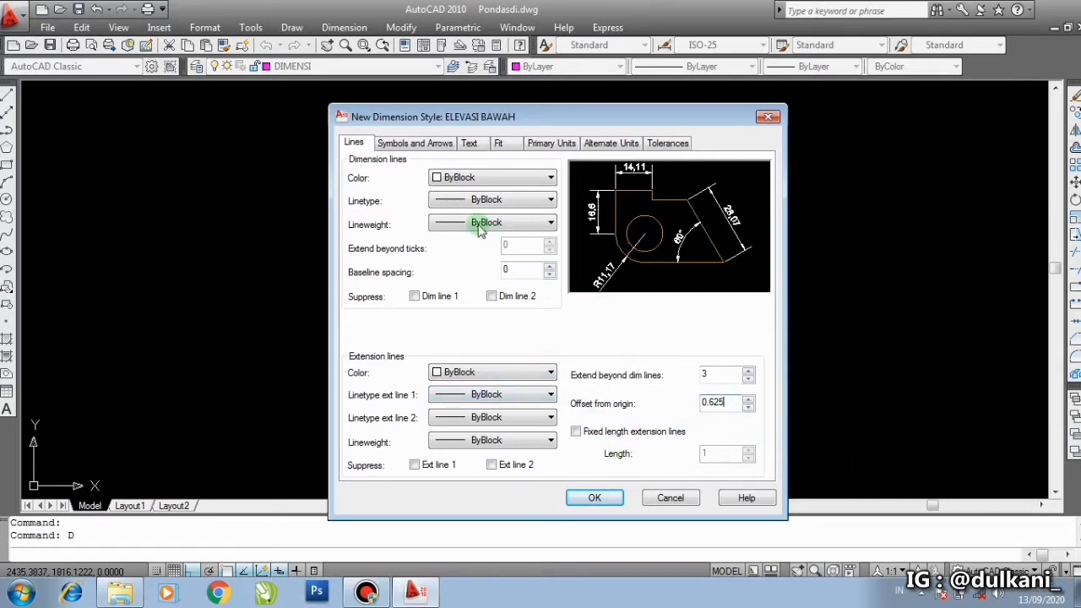
- Set the first and second arrowheads of the ELEVASI BAWAH style to Dot
left_click(413, 145)
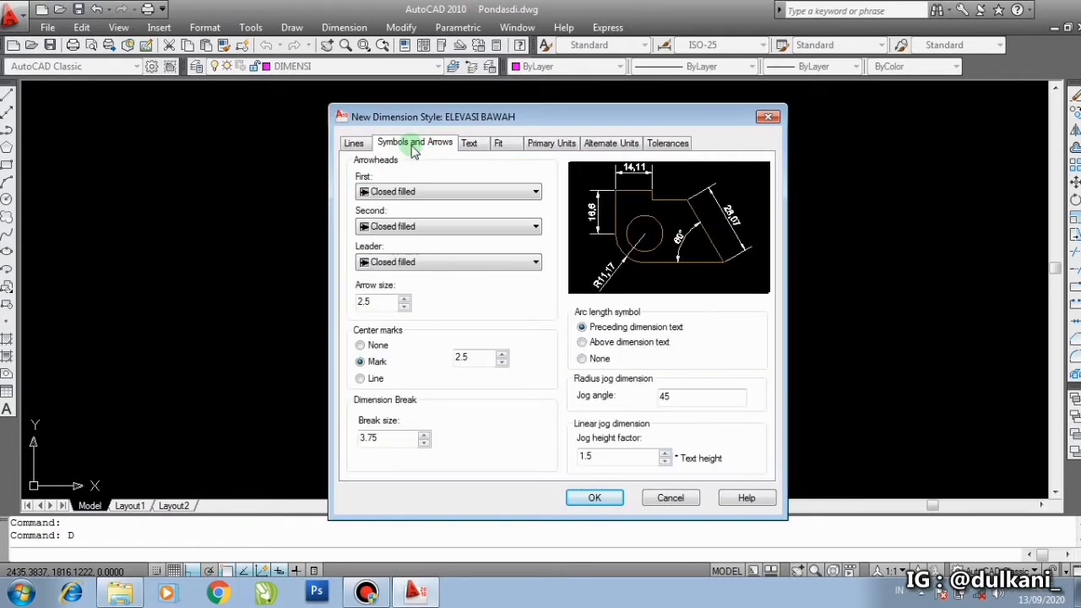
left_click(390, 192)
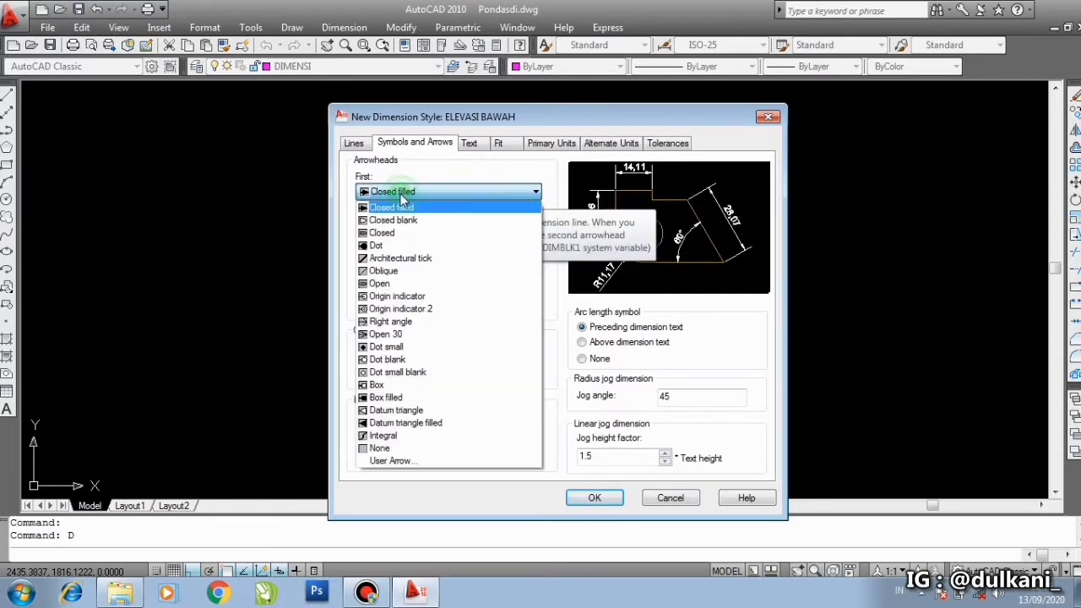
left_click(393, 246)
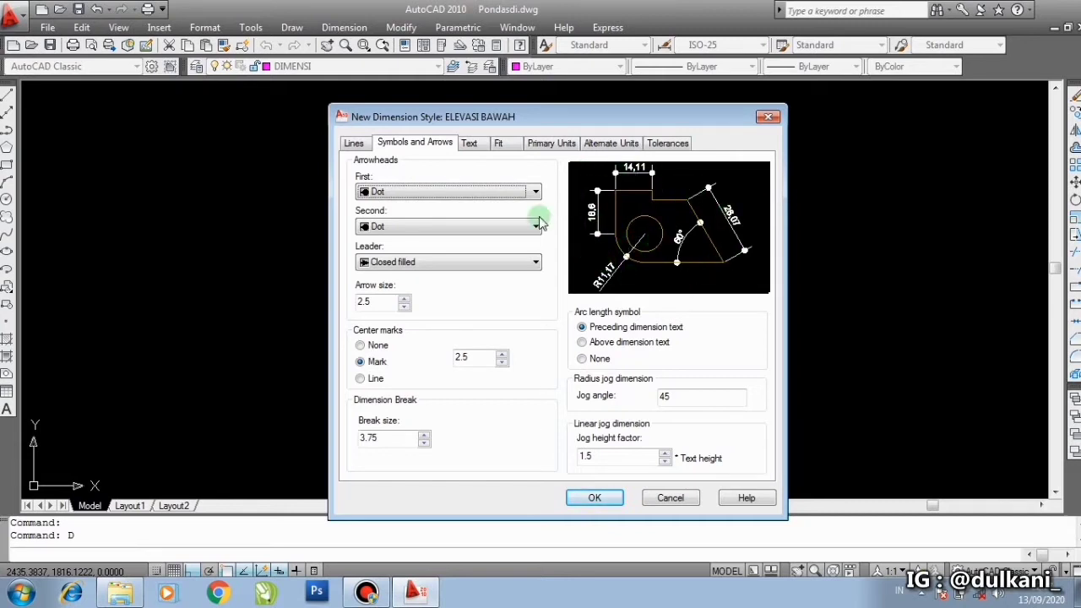
left_click(383, 305)
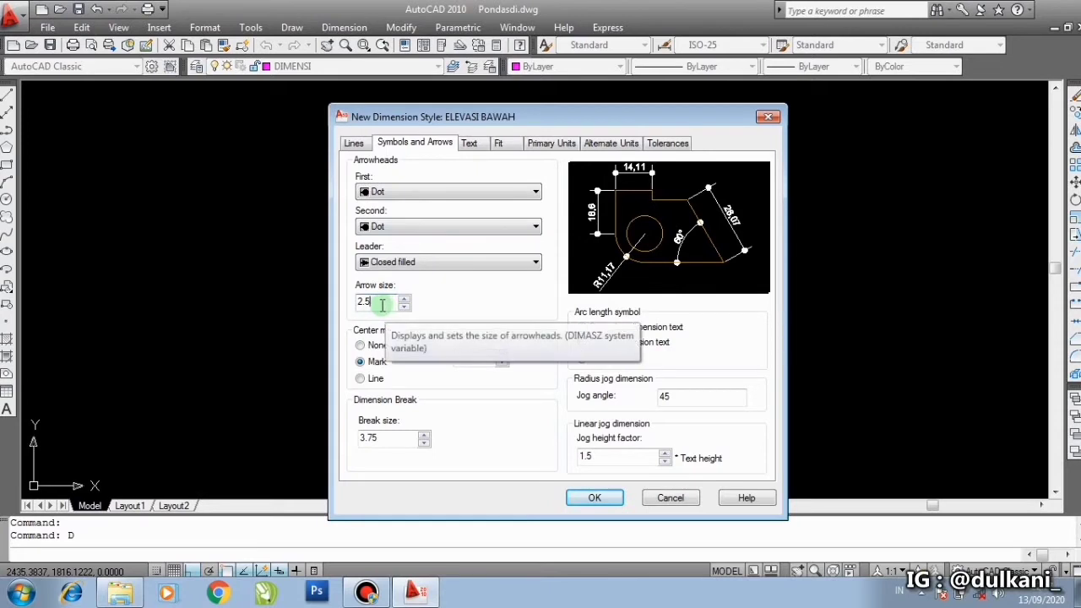
double_click(381, 304)
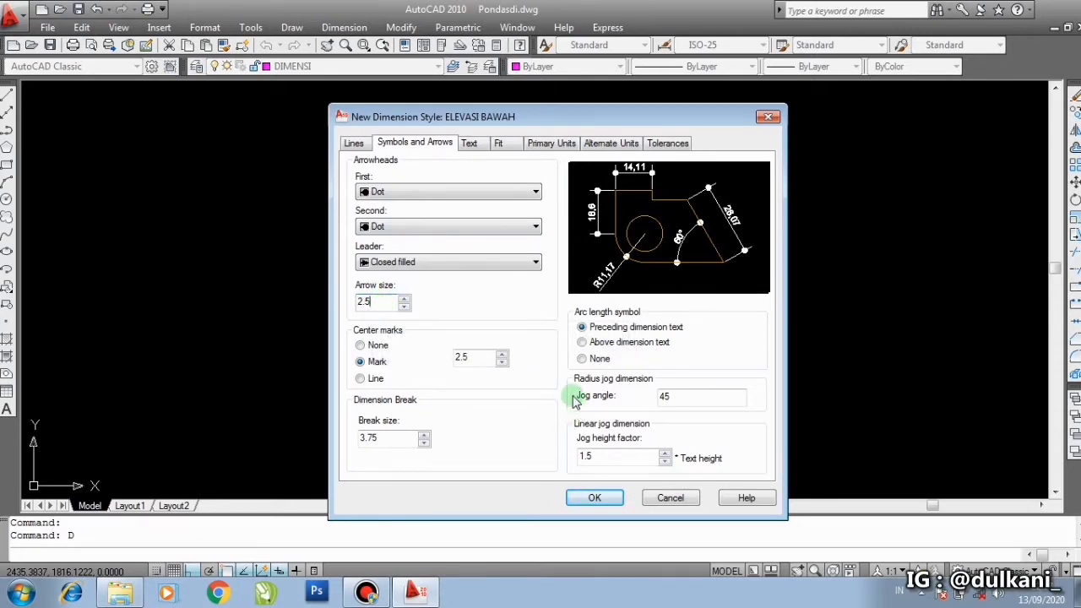
- Place the dimension text Centered vertically and Over Ext Line 2 horizontally, with a Left-to-Right view direction
left_click(470, 145)
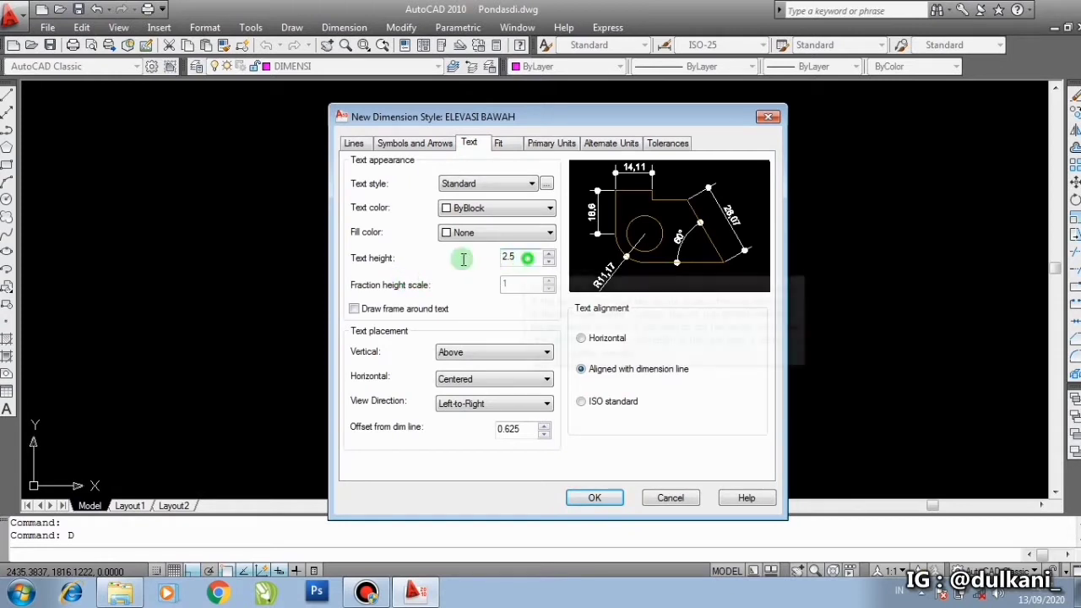
left_click_drag(523, 259, 465, 259)
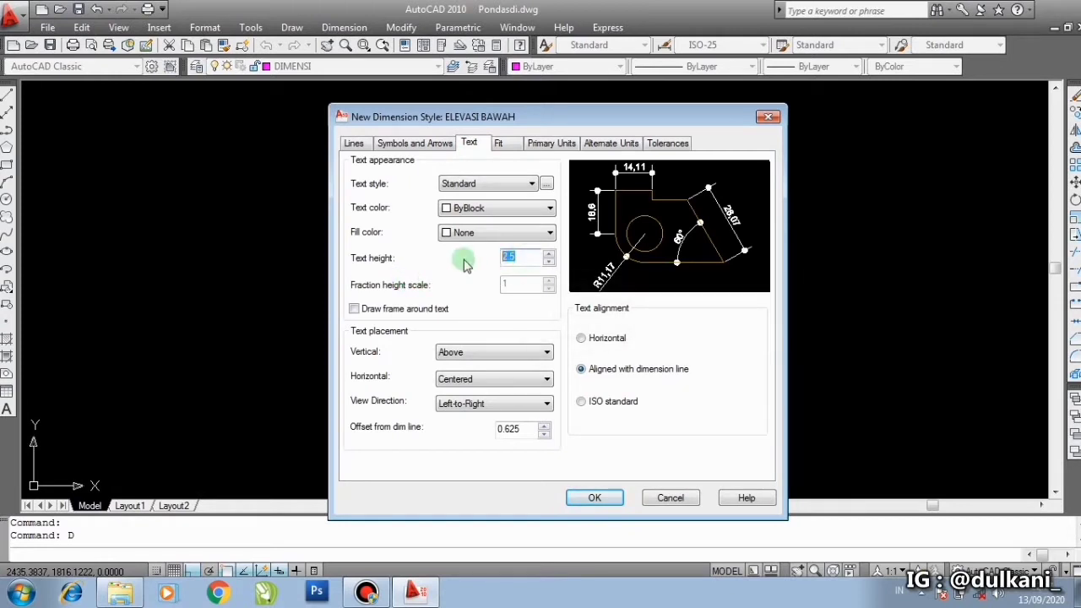
double_click(523, 258)
left_click(524, 257)
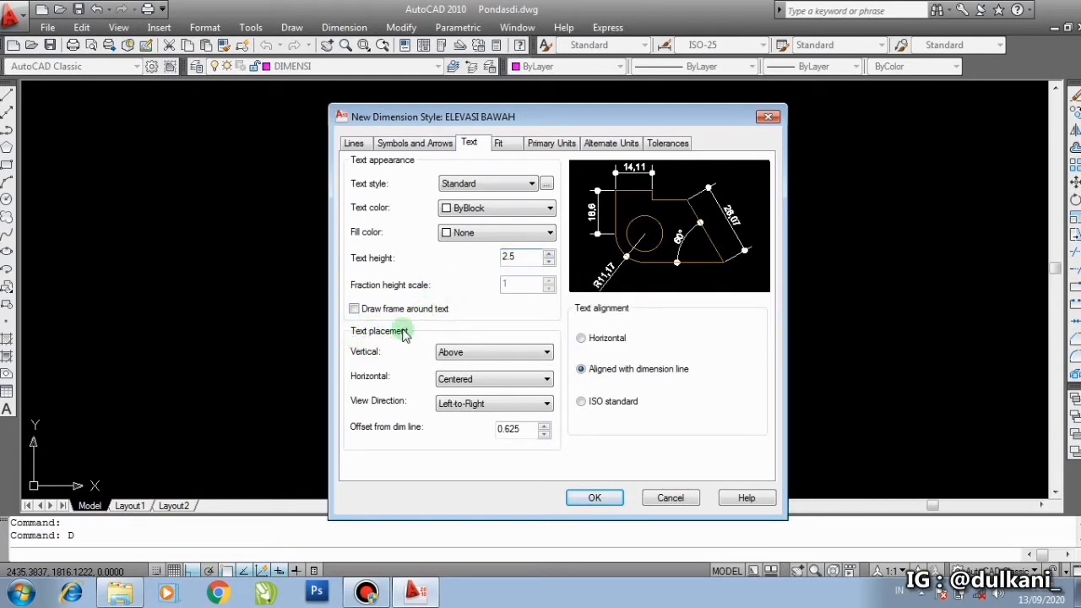
left_click(465, 355)
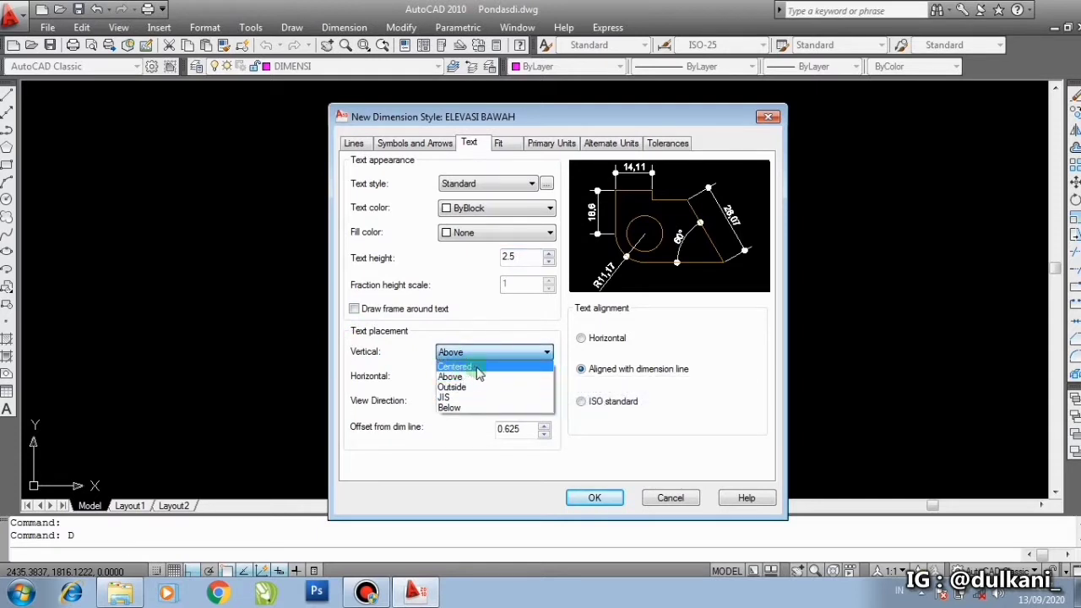
left_click(467, 368)
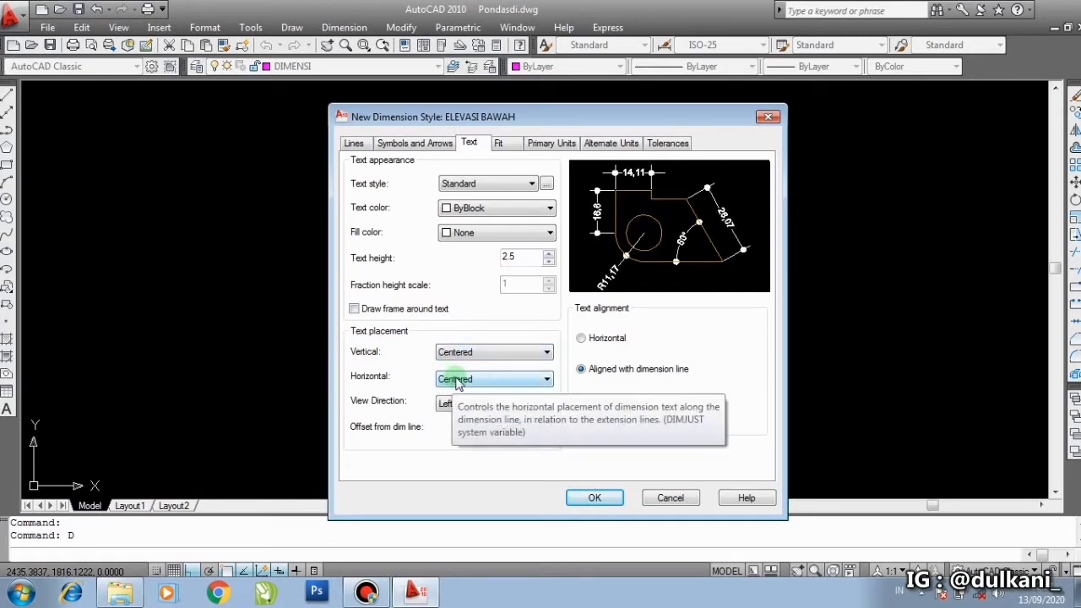
left_click(464, 381)
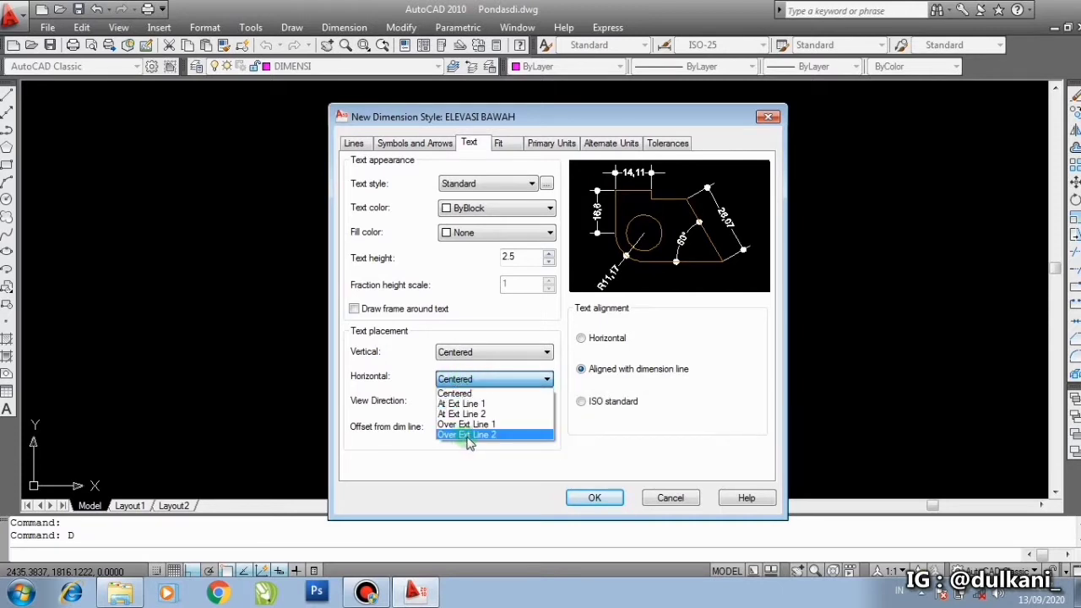
left_click(473, 435)
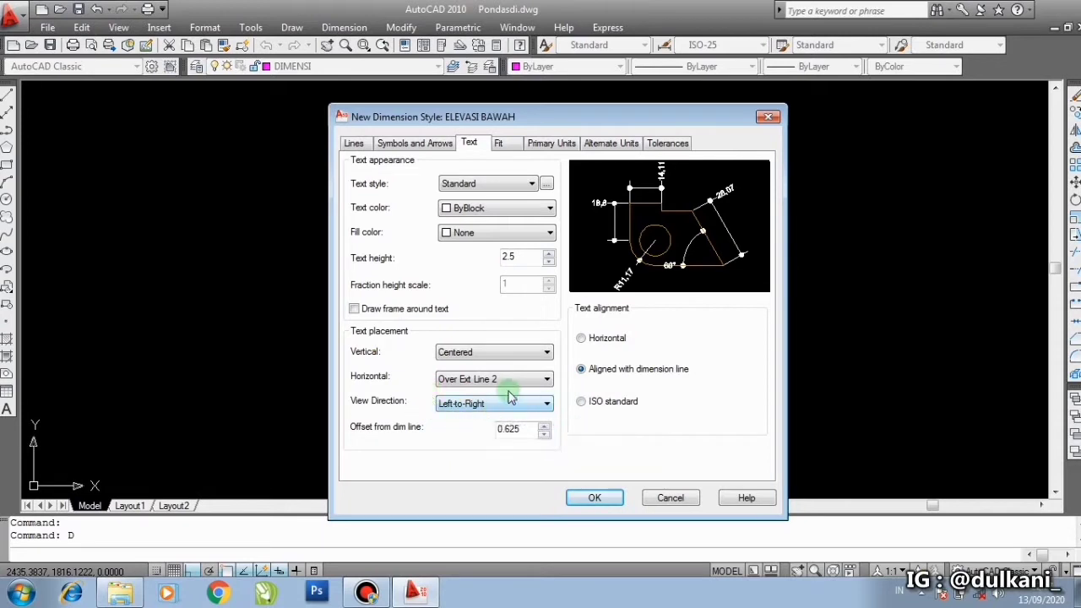
left_click(470, 410)
left_click(470, 415)
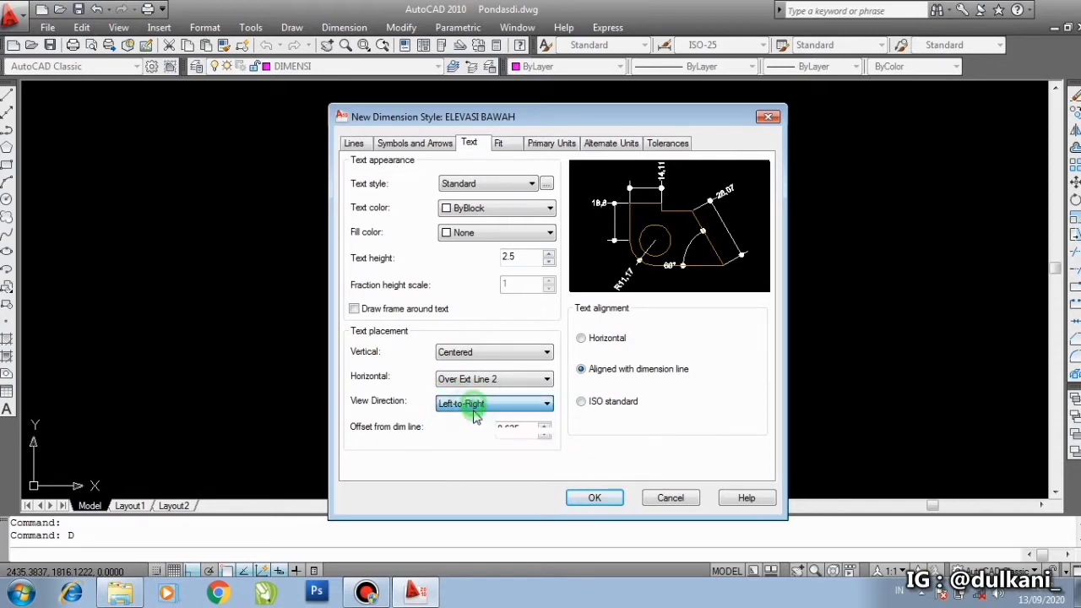
- Set the dimension text's offset from the dimension line to 1
left_click(503, 426)
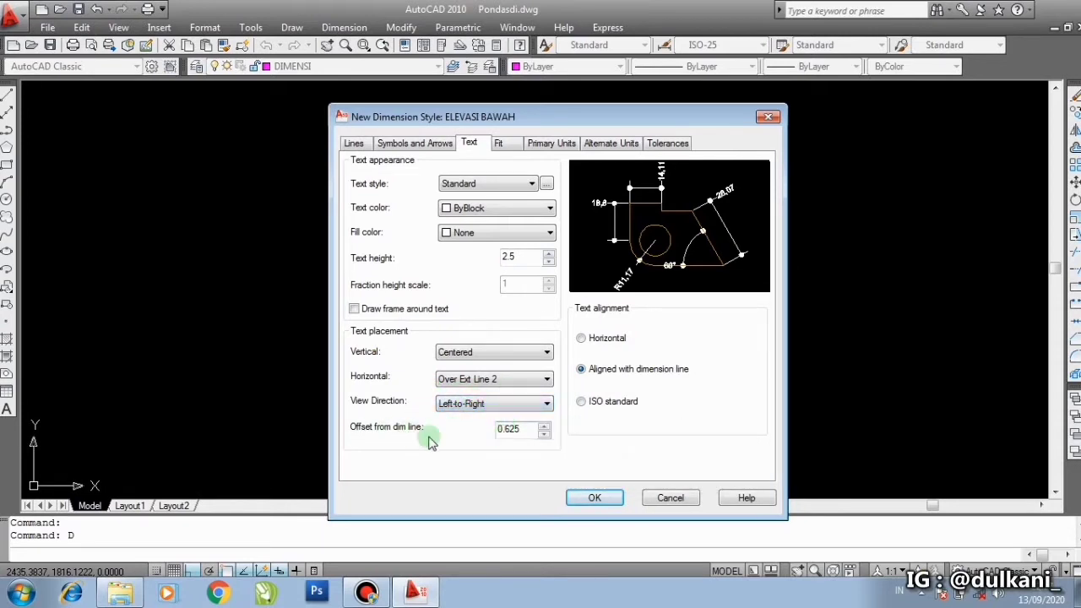
left_click_drag(530, 431, 478, 446)
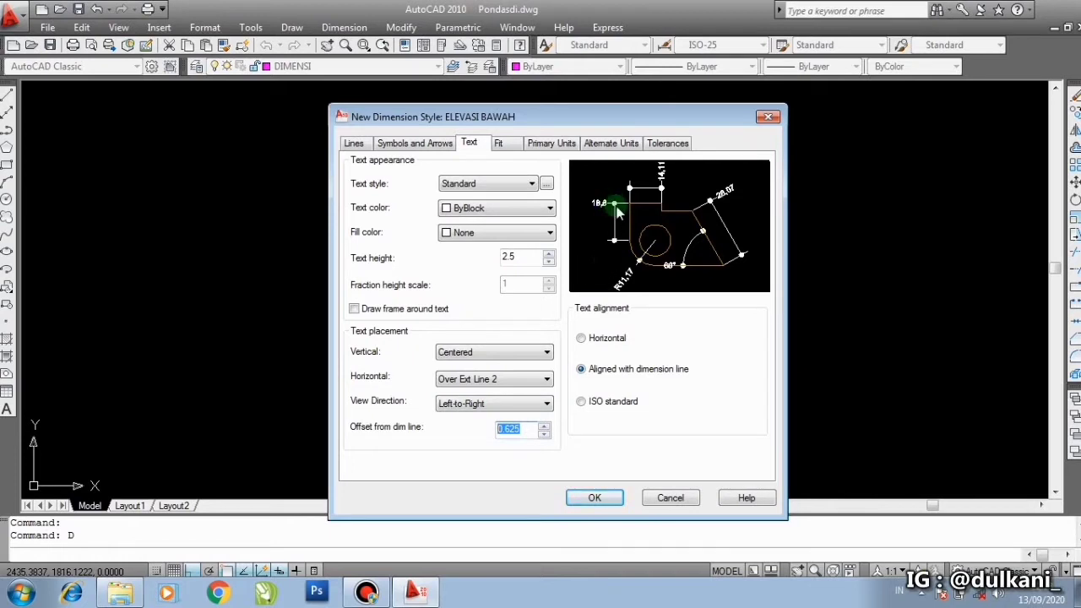
left_click(527, 429)
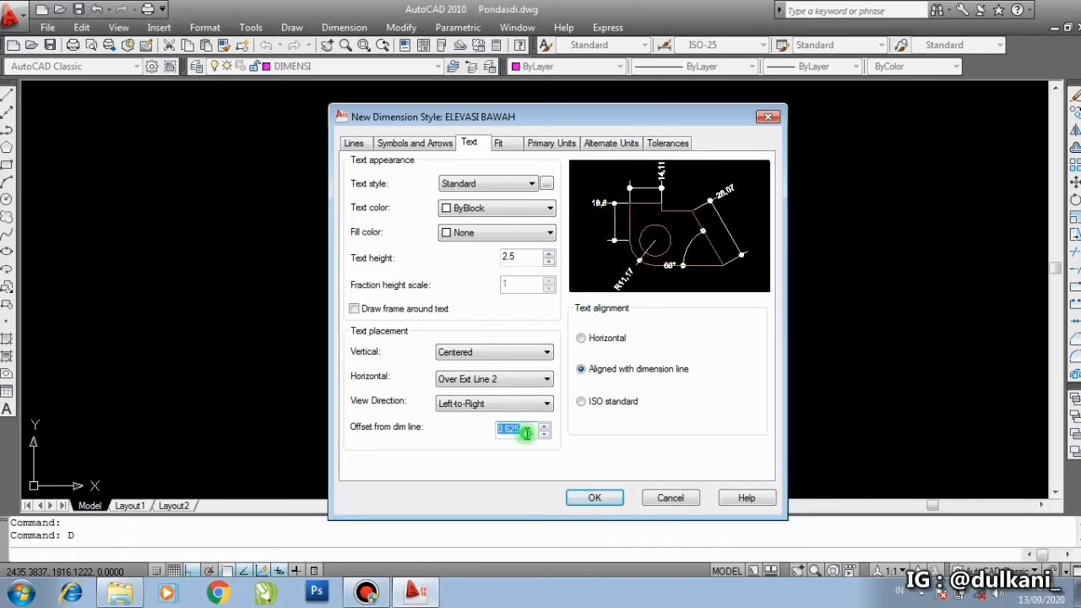
left_click_drag(515, 432, 466, 443)
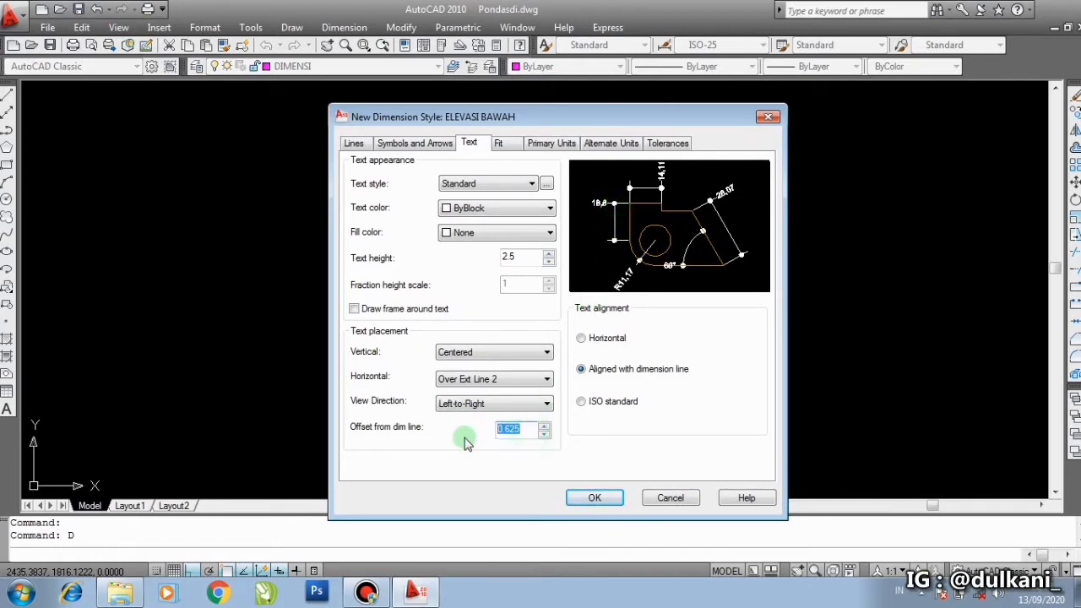
type("1")
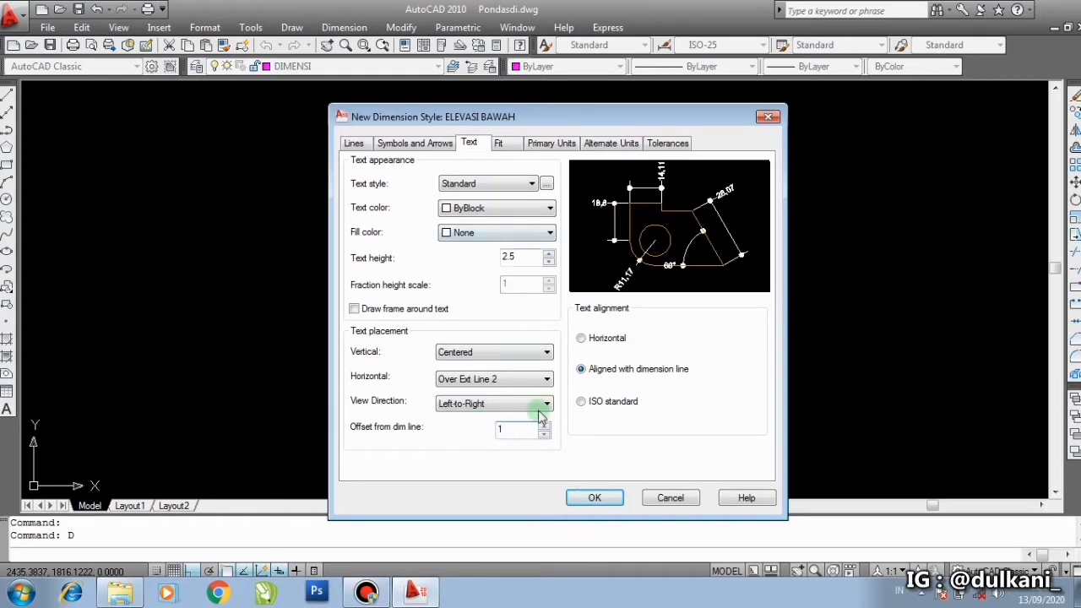
- Choose to always keep text between extension lines, add a "- " prefix to linear dimensions, and save the style
left_click(502, 143)
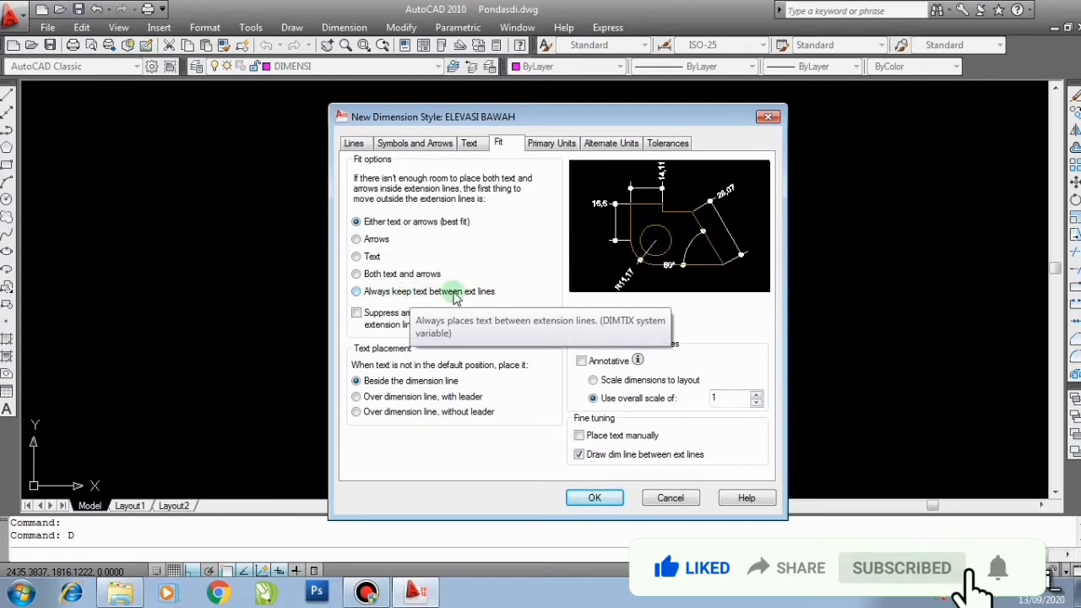
left_click(371, 292)
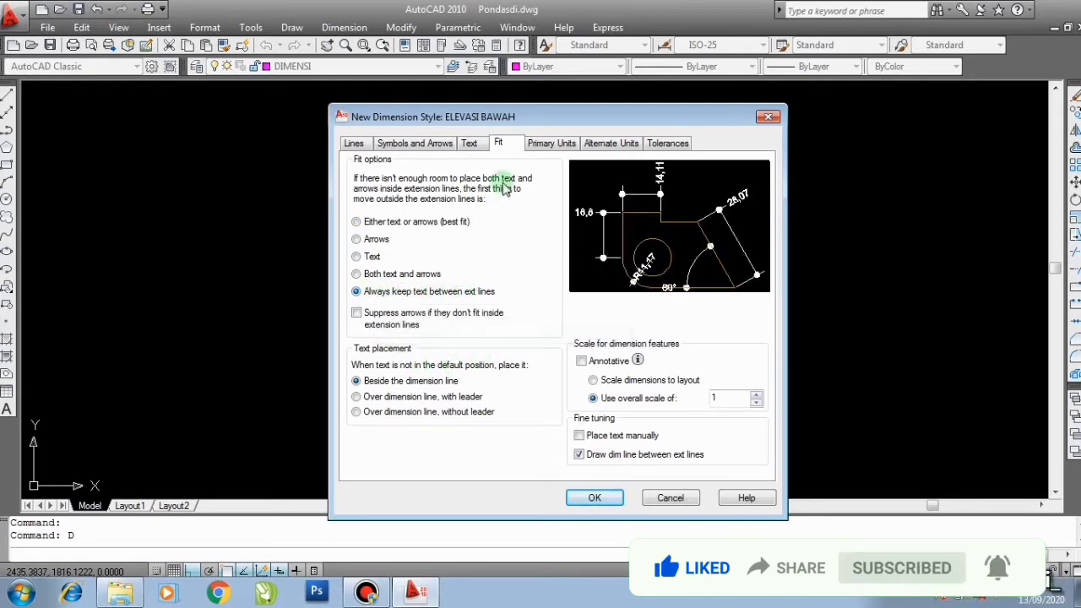
left_click(550, 145)
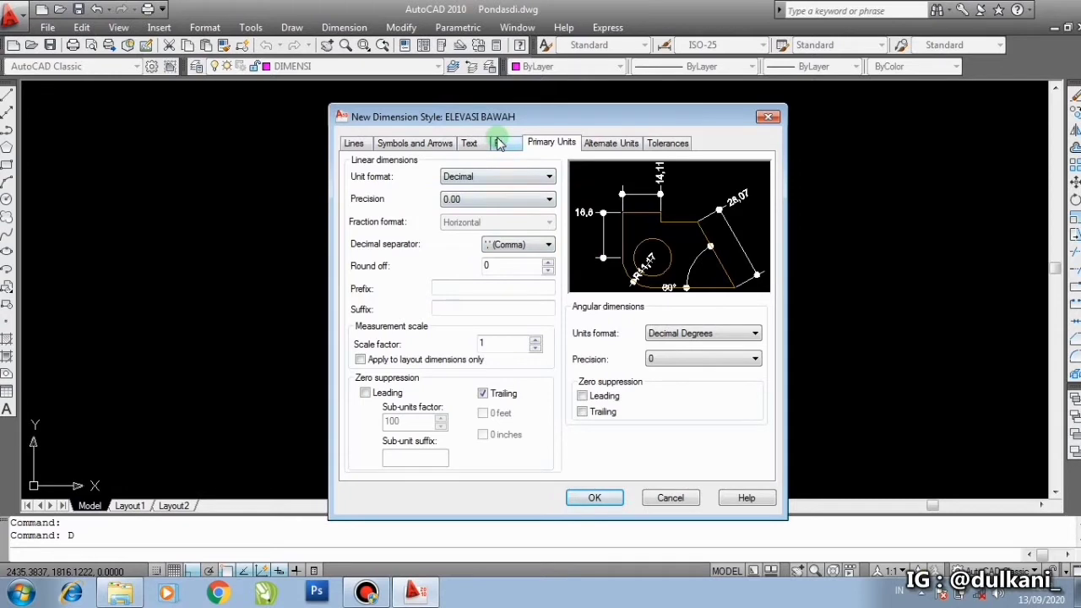
left_click(446, 290)
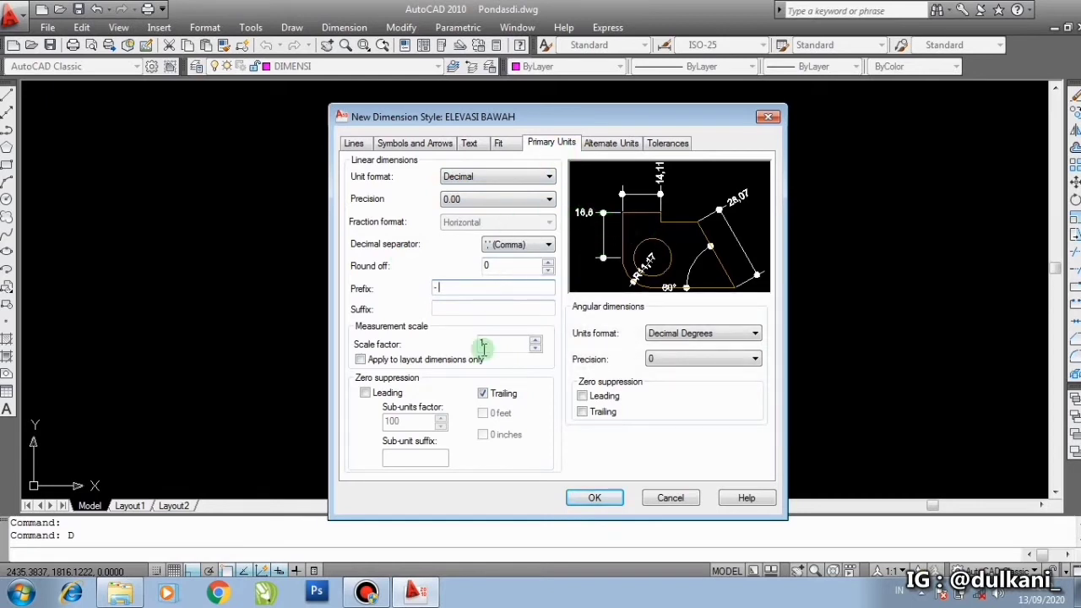
left_click(594, 498)
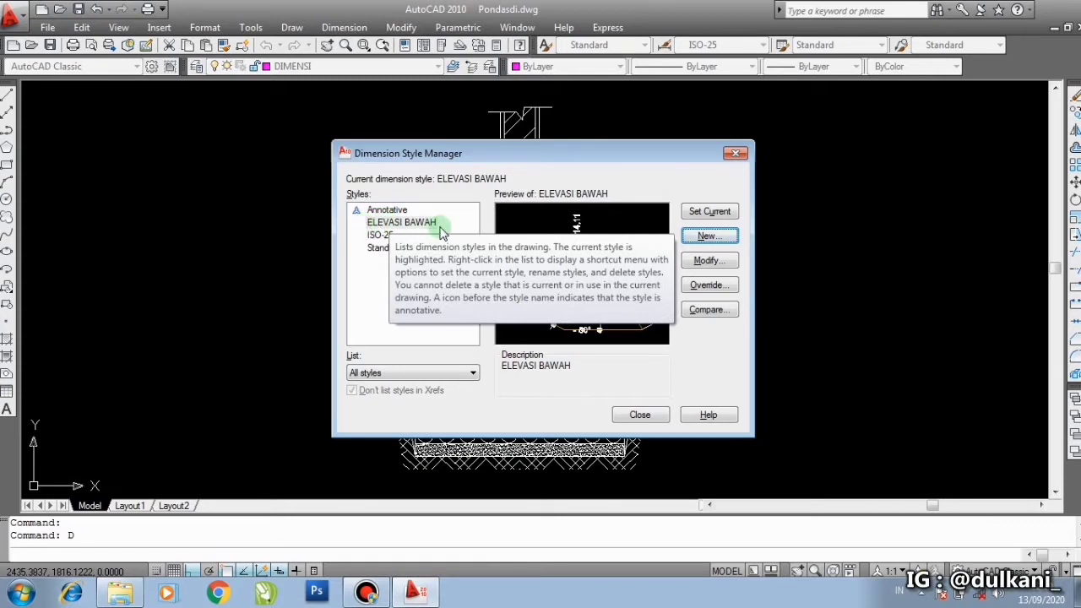
- Make ELEVASI BAWAH the current dimension style and close the Dimension Style Manager
left_click(412, 226)
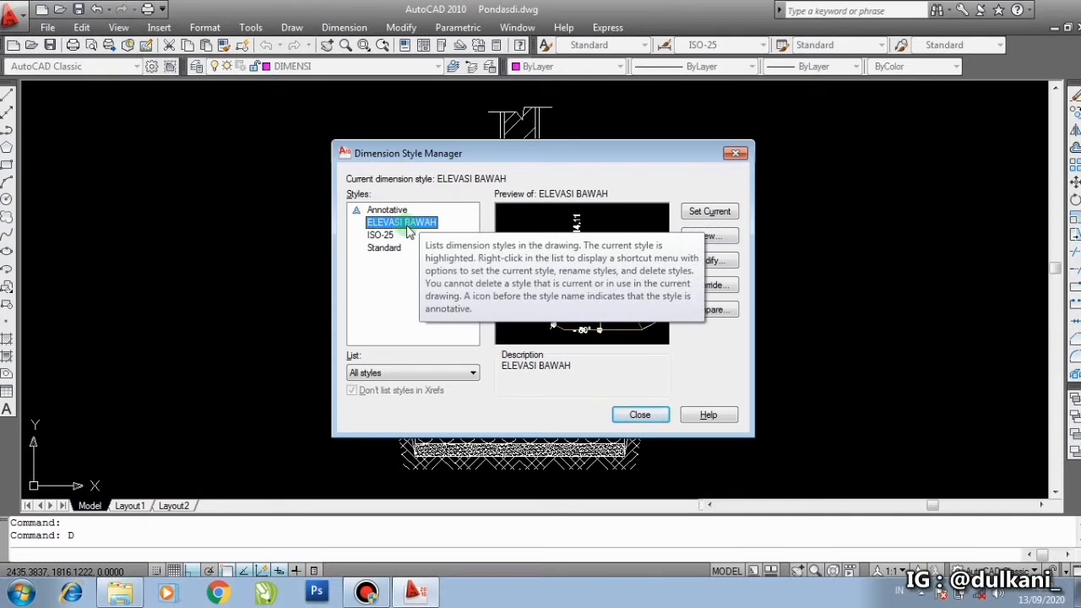
left_click(709, 213)
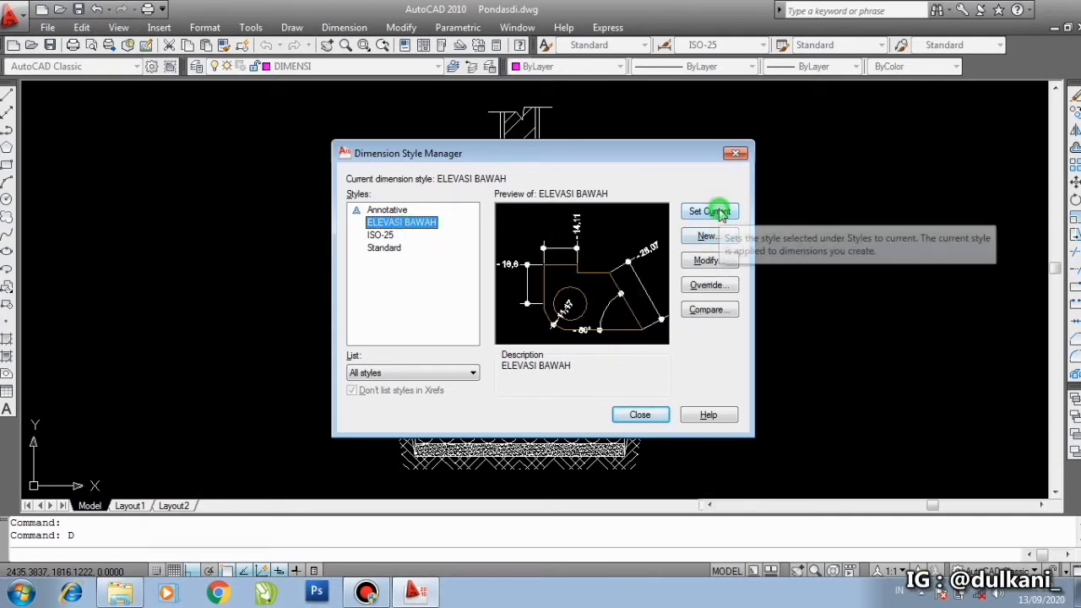
left_click(656, 383)
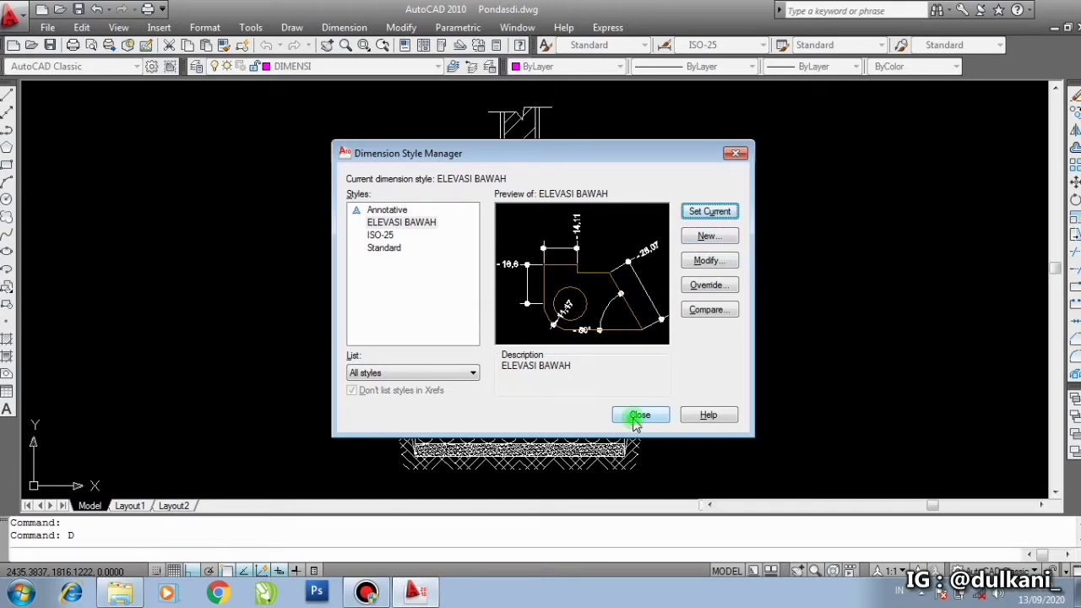
left_click(638, 416)
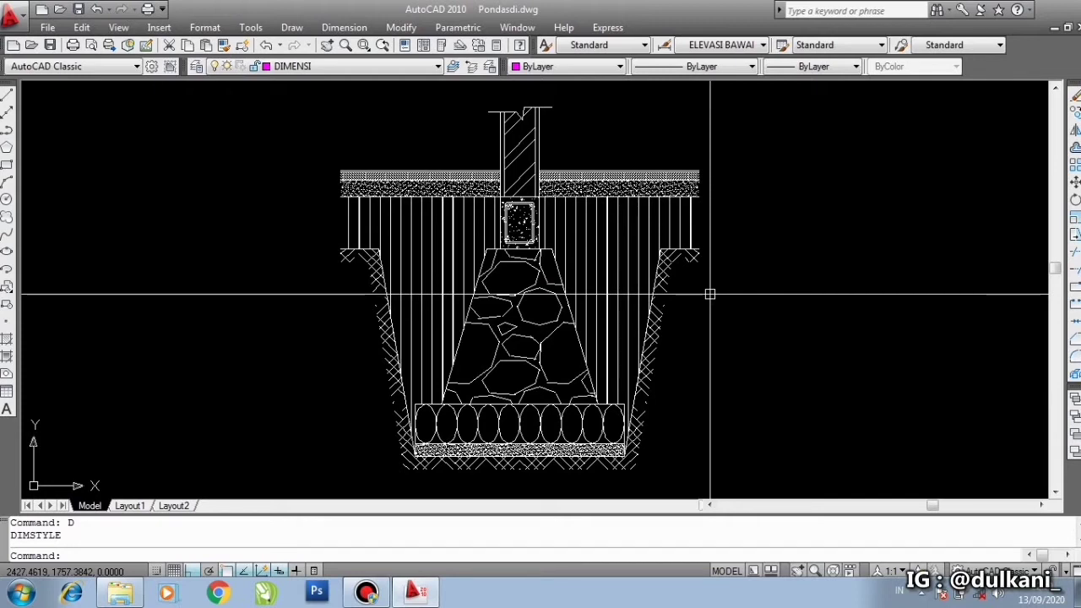
- Add a vertical linear dimension beside the floor's outer end, from the finished floor surface to the underside of the stippled layer
type("DLI")
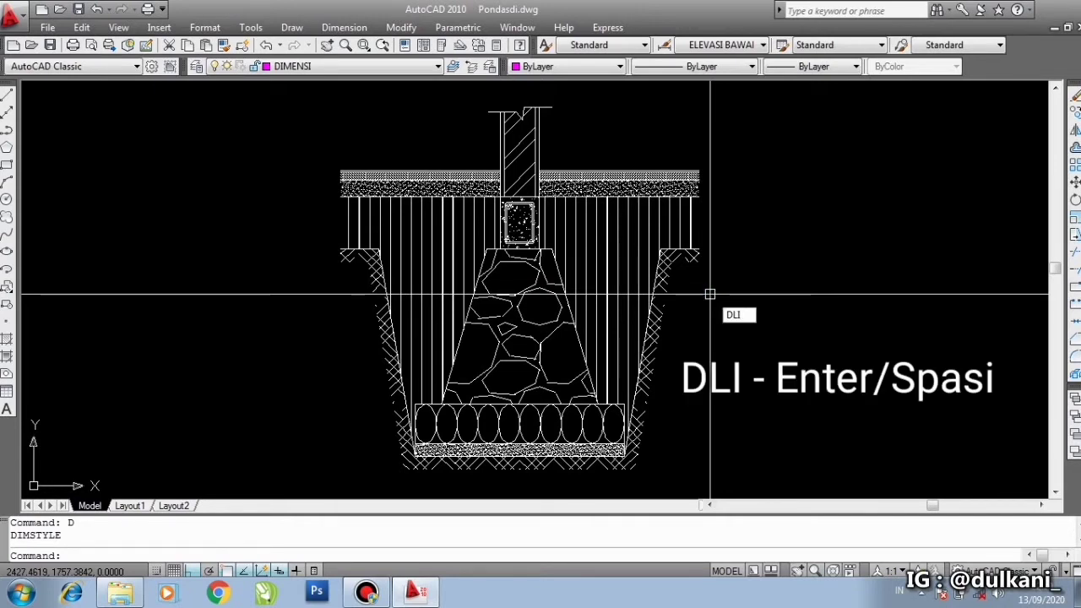
key("Return")
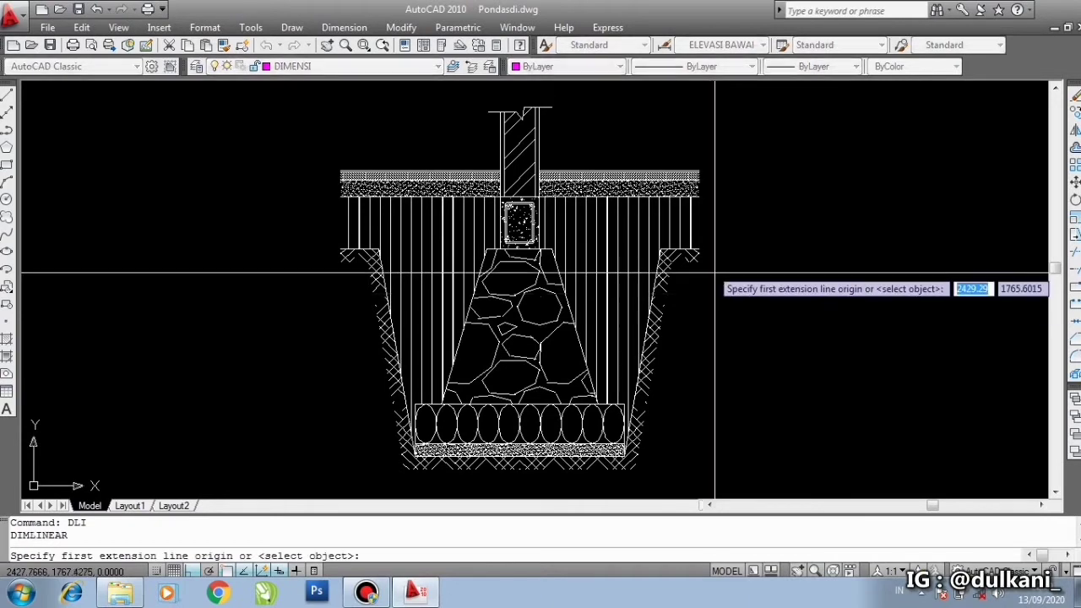
scroll(709, 169, "up", 3)
scroll(712, 163, "up", 5)
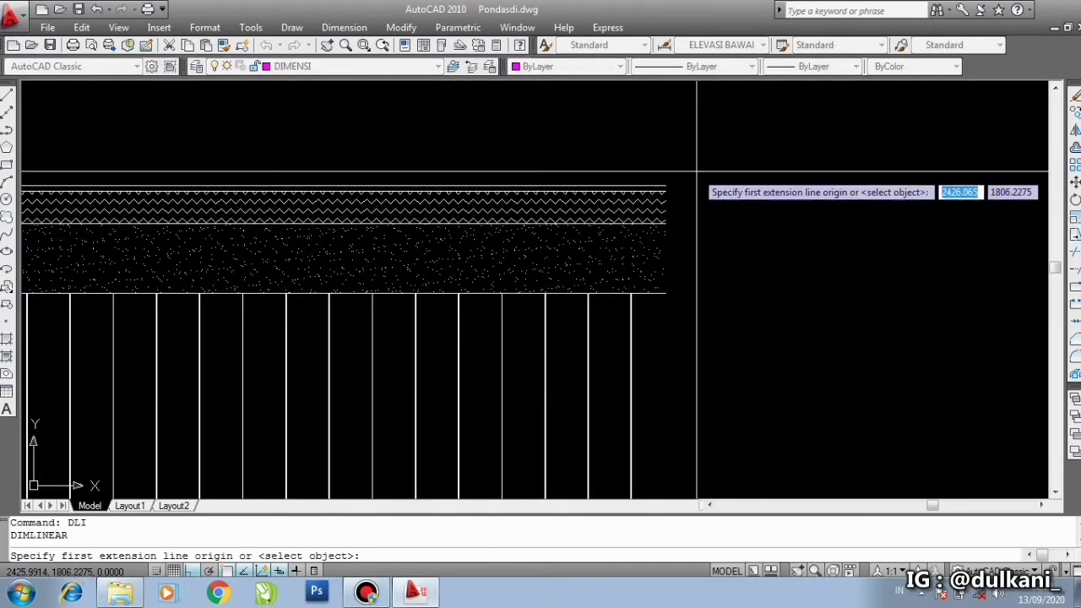
left_click(653, 194)
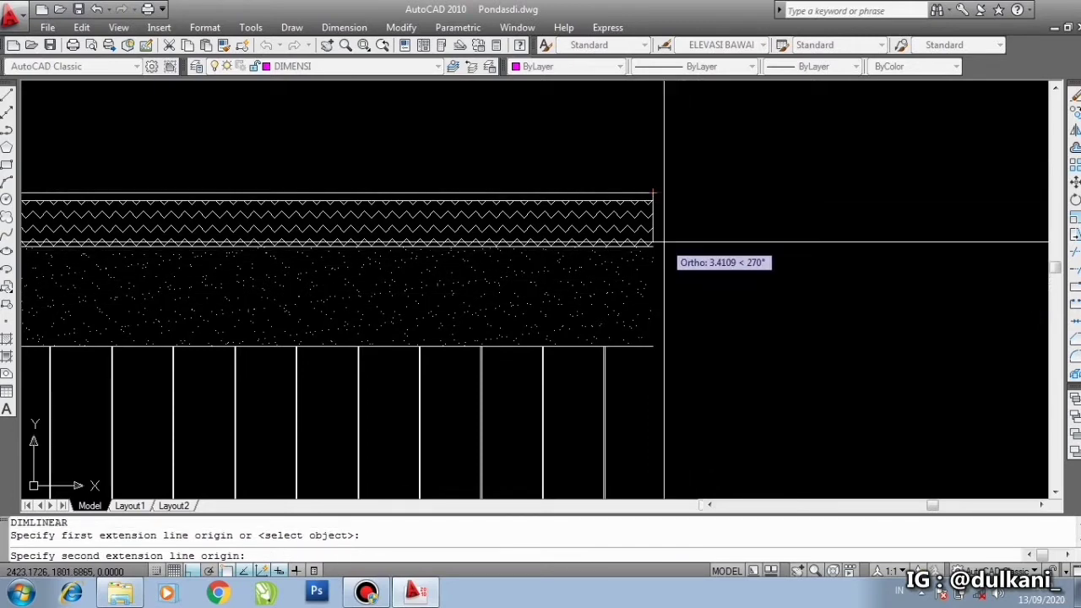
scroll(666, 245, "down", 2)
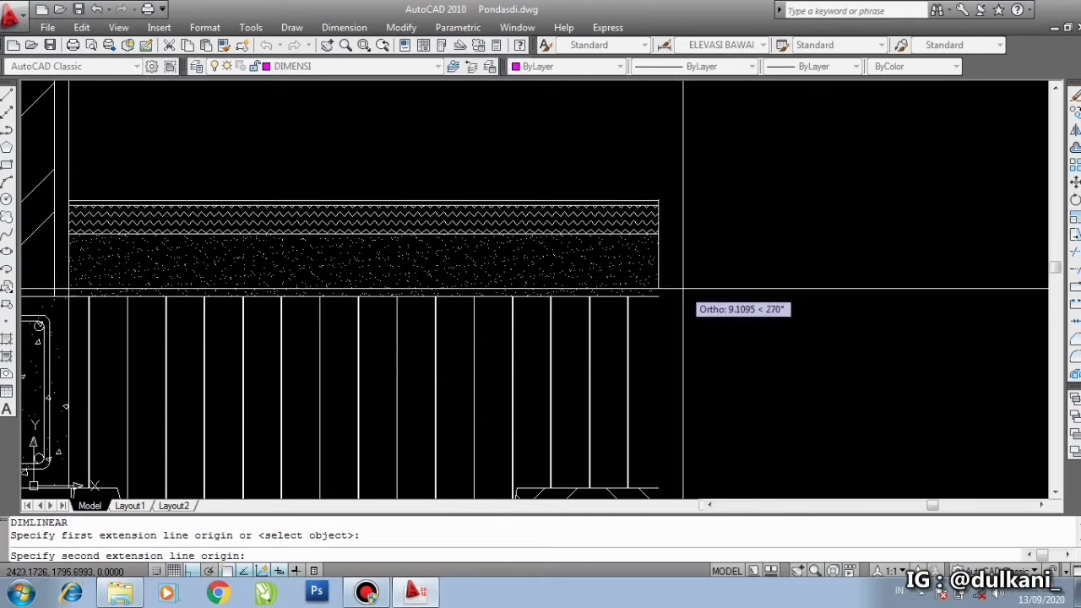
left_click(658, 296)
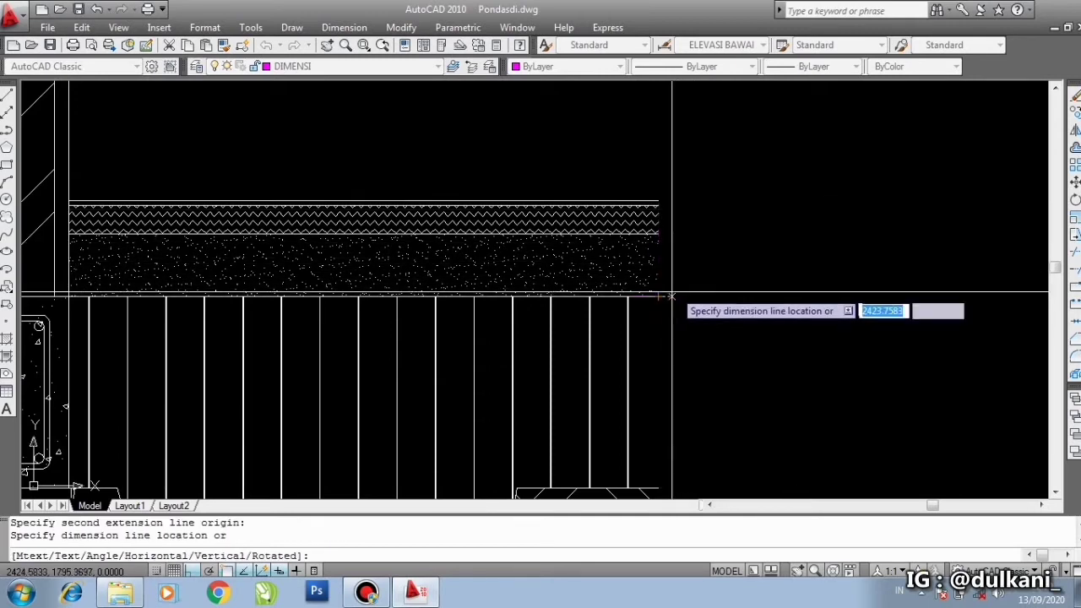
scroll(675, 279, "down", 2)
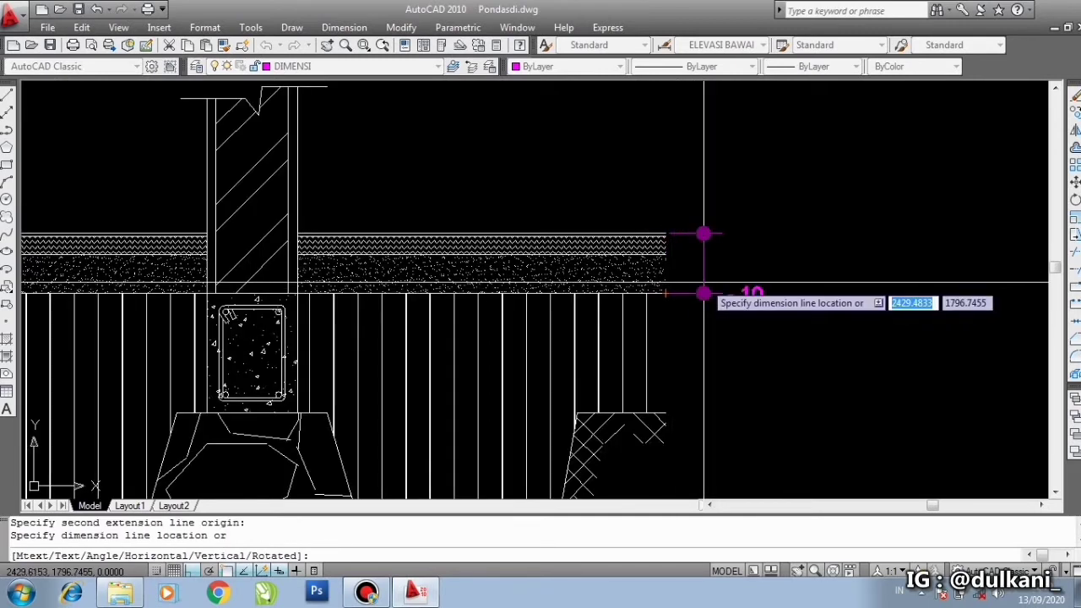
left_click(704, 291)
middle_click_drag(754, 243, 718, 185)
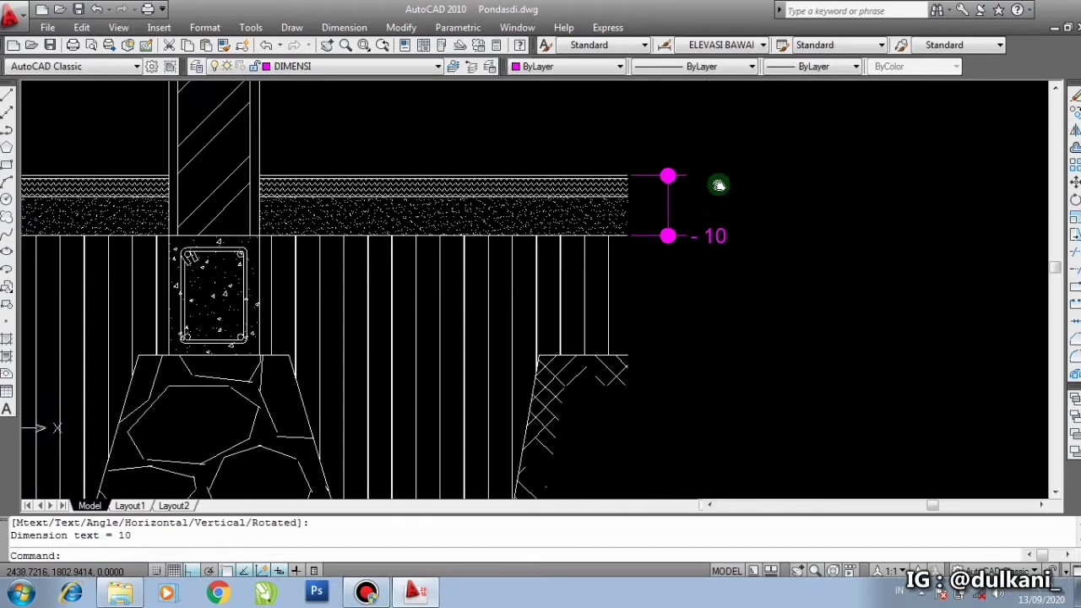
scroll(700, 234, "down", 5)
scroll(717, 231, "up", 2)
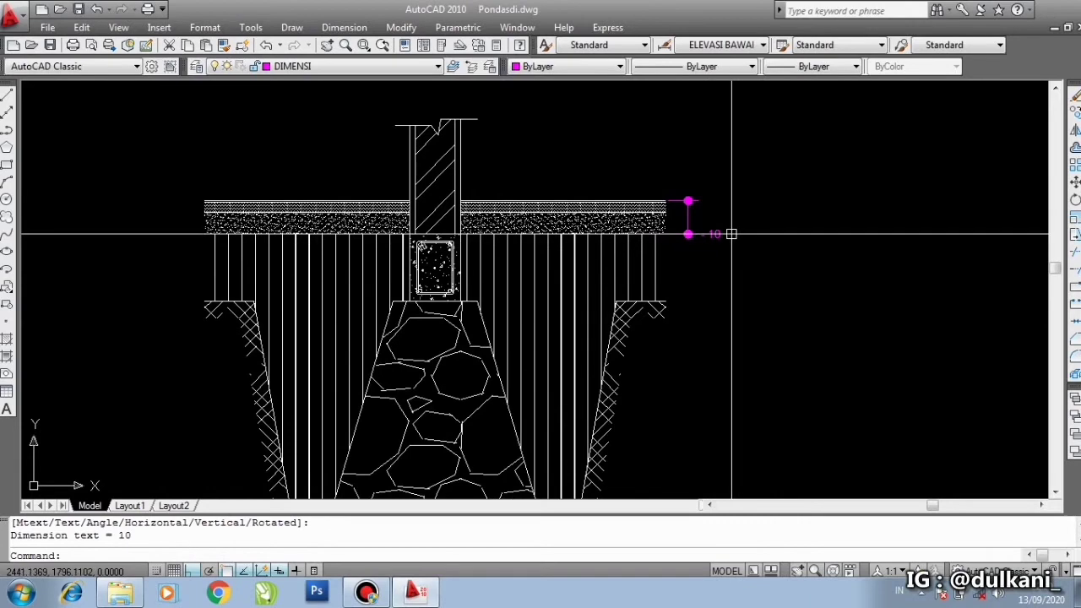
scroll(731, 234, "up", 2)
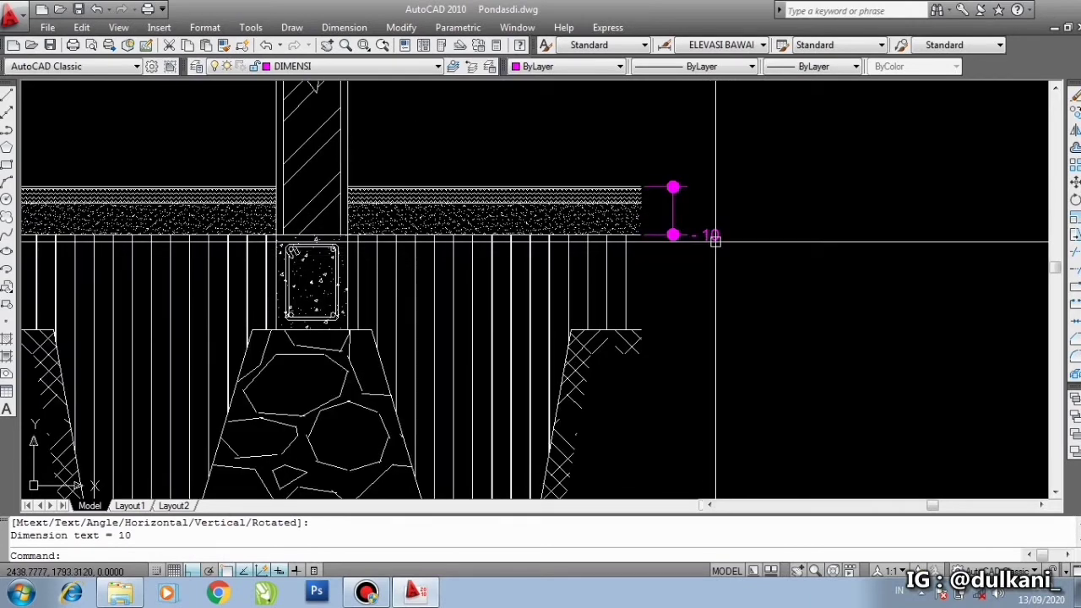
scroll(716, 242, "down", 2)
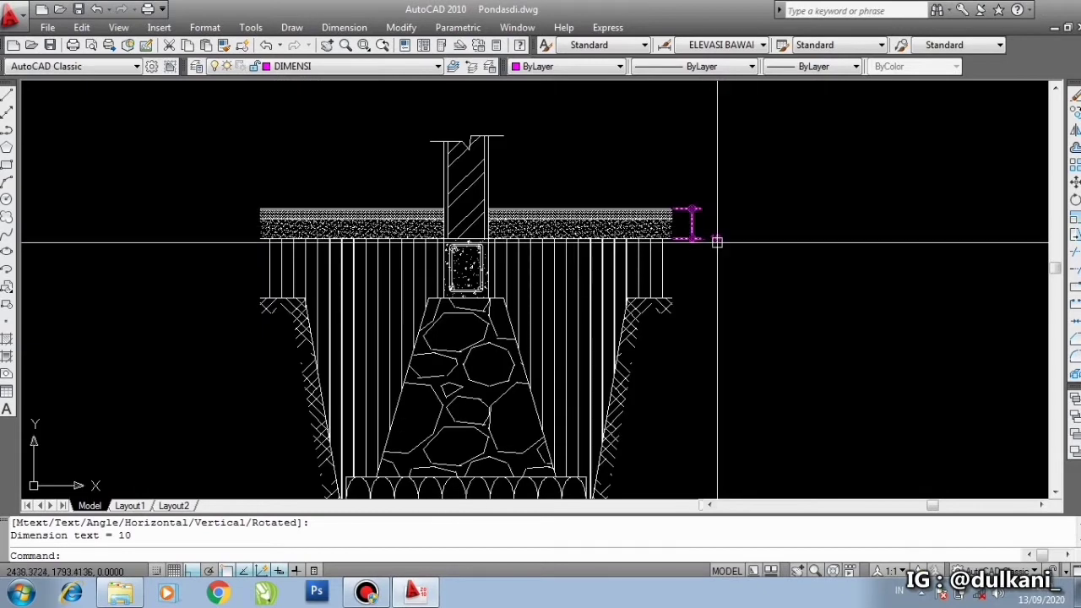
scroll(716, 242, "up", 2)
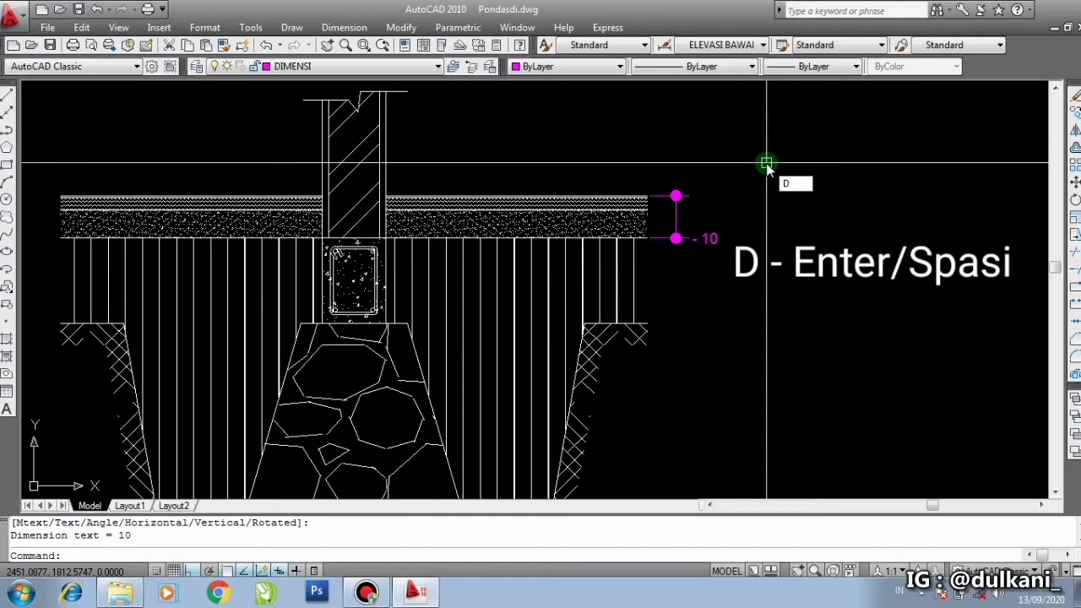
- Review the text height setting of the ELEVASI BAWAH dimension style and close the Dimension Style Manager
key("Return")
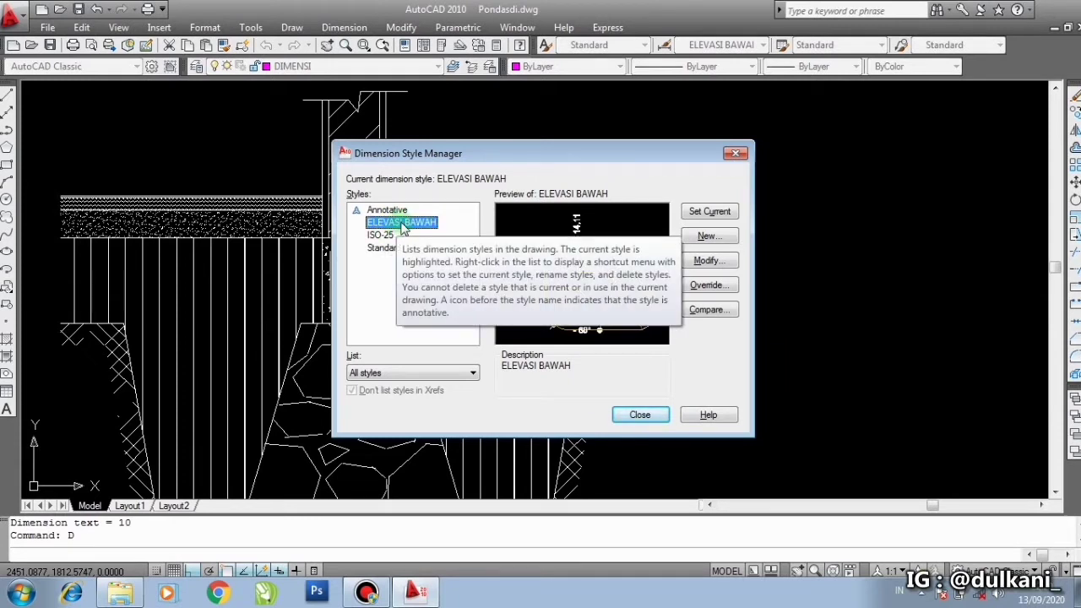
left_click(698, 264)
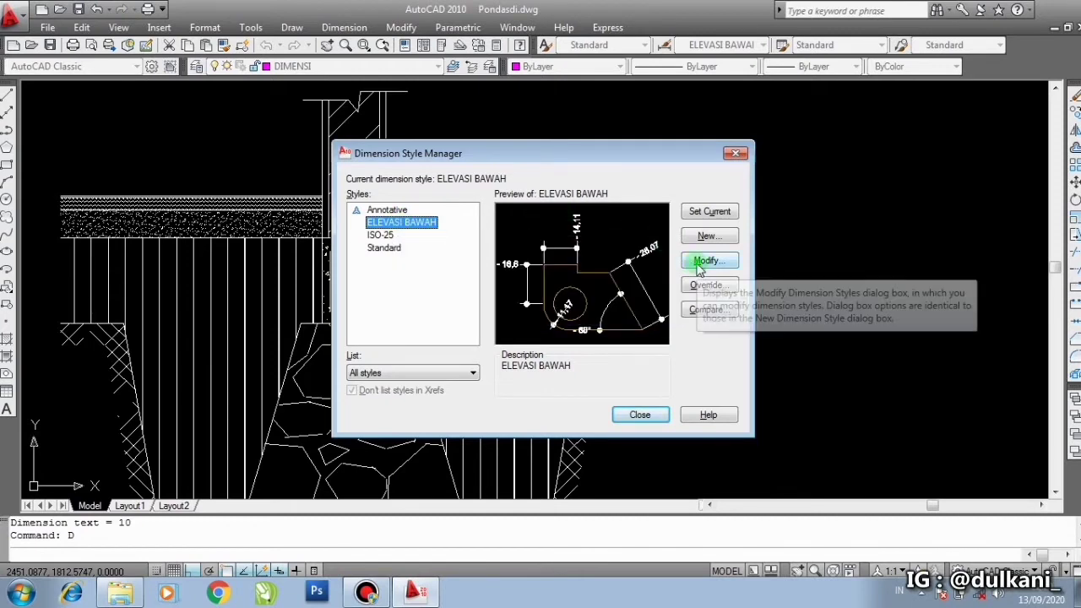
left_click(708, 261)
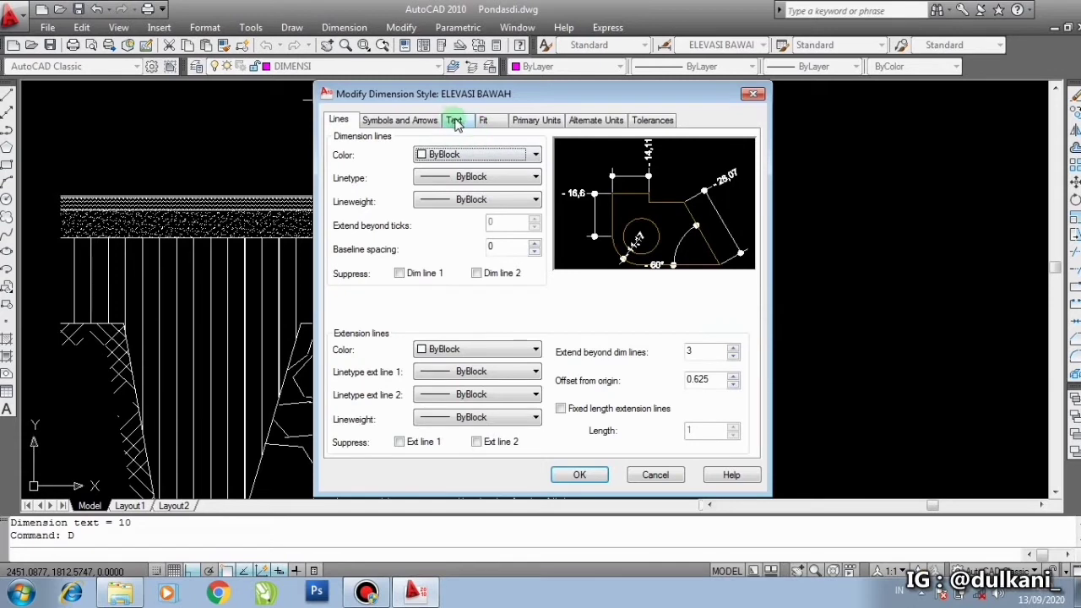
left_click(455, 123)
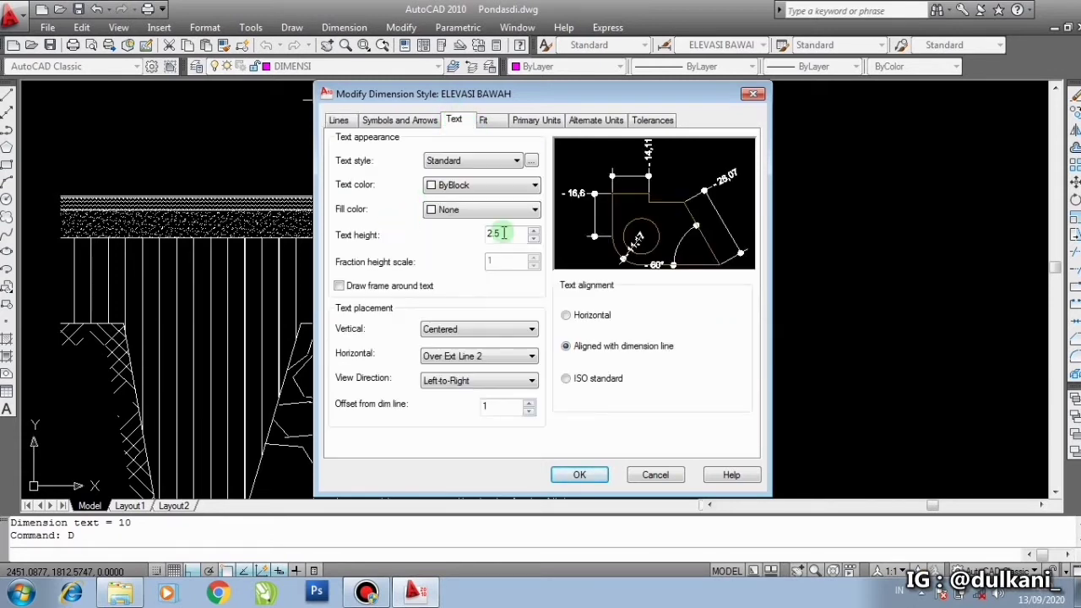
double_click(510, 235)
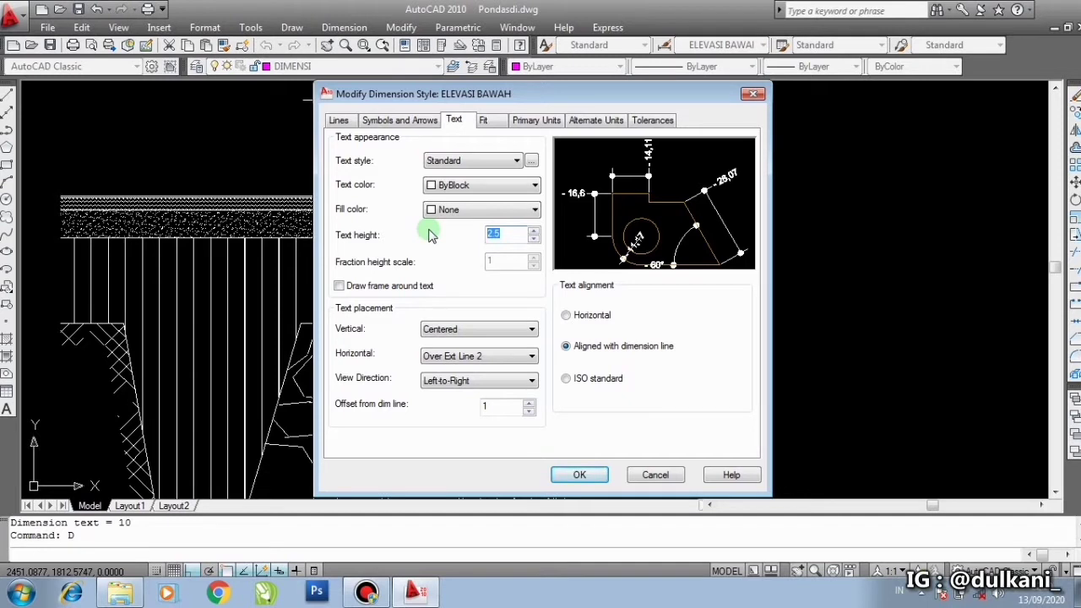
left_click(577, 475)
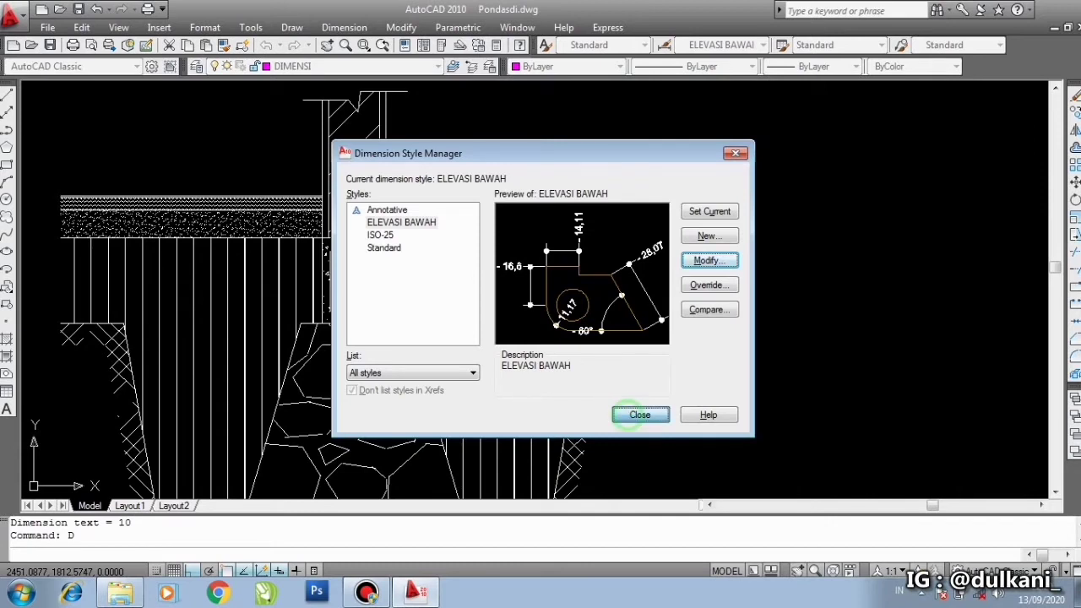
left_click(639, 416)
middle_click_drag(730, 286, 753, 249)
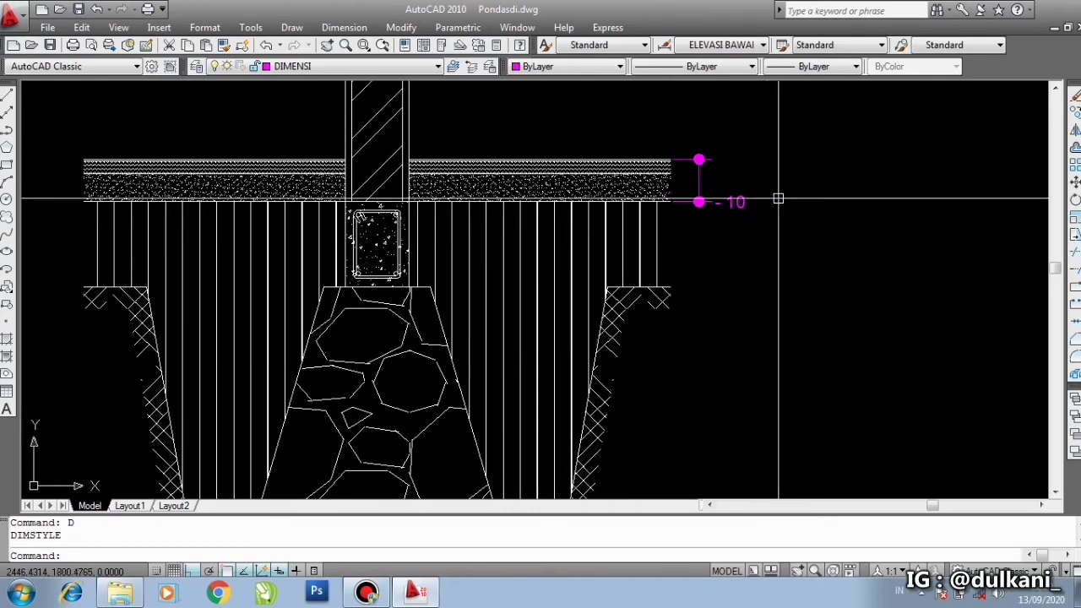
left_click(737, 199)
key("Escape")
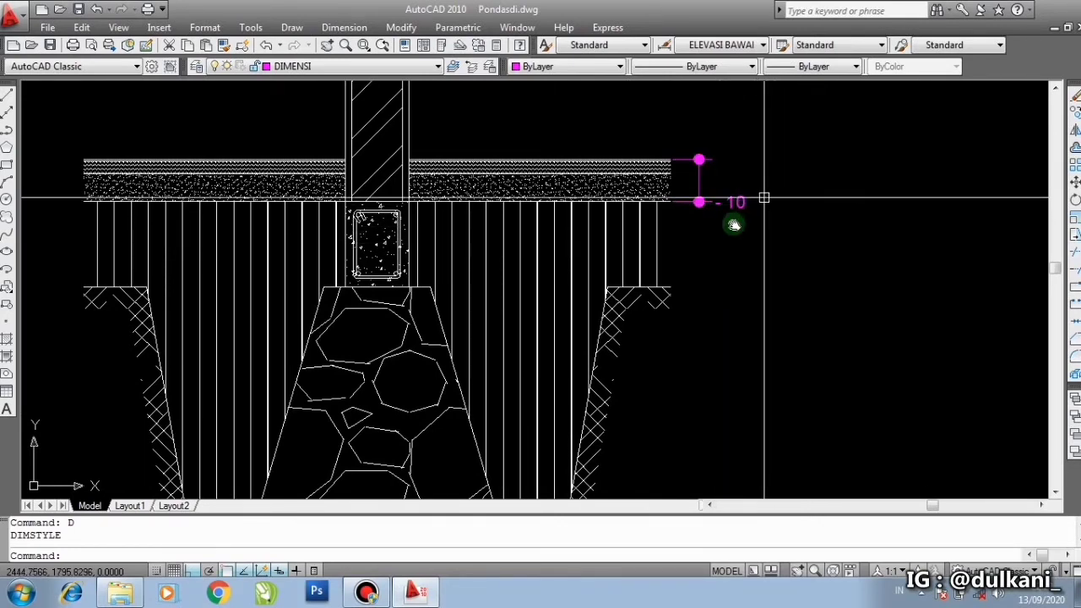
middle_click_drag(762, 194, 746, 211)
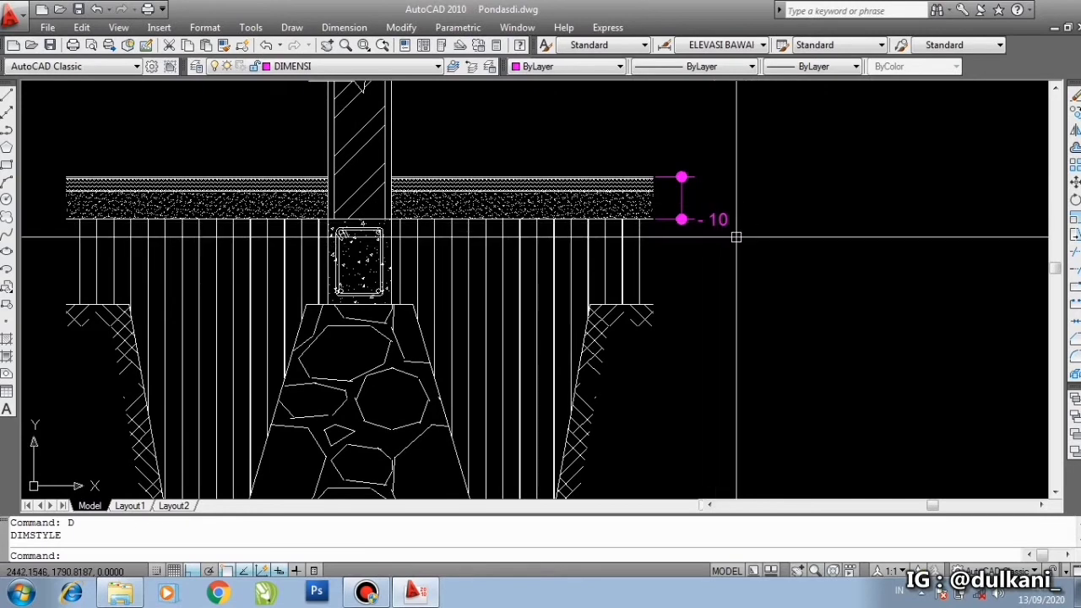
mouse_move(707, 219)
middle_mouse_down()
mouse_move(692, 211)
mouse_move(704, 208)
middle_mouse_up()
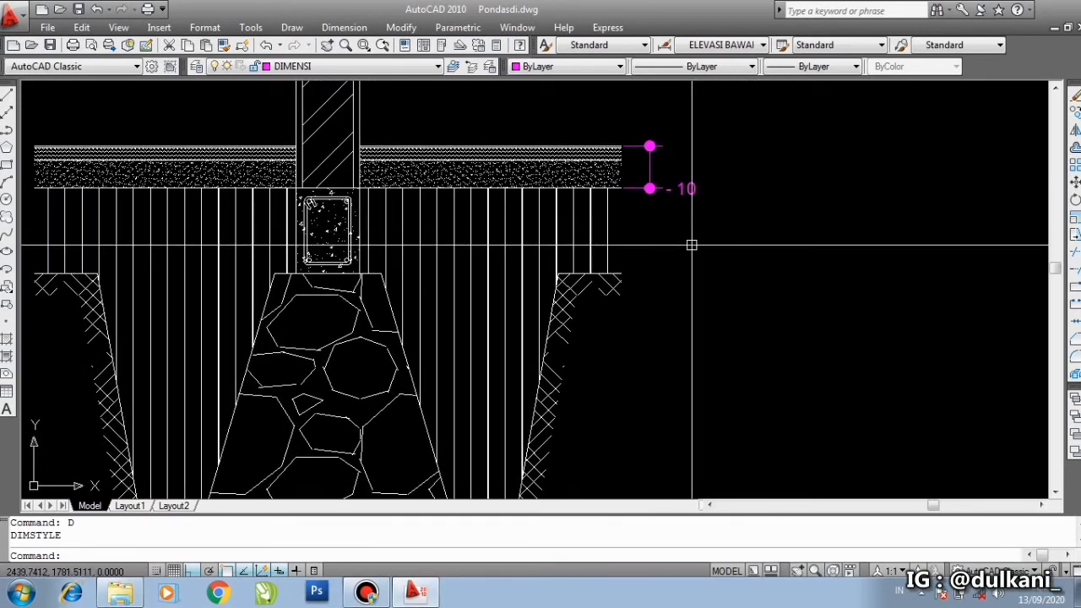
scroll(690, 240, "down", 2)
scroll(690, 234, "up", 2)
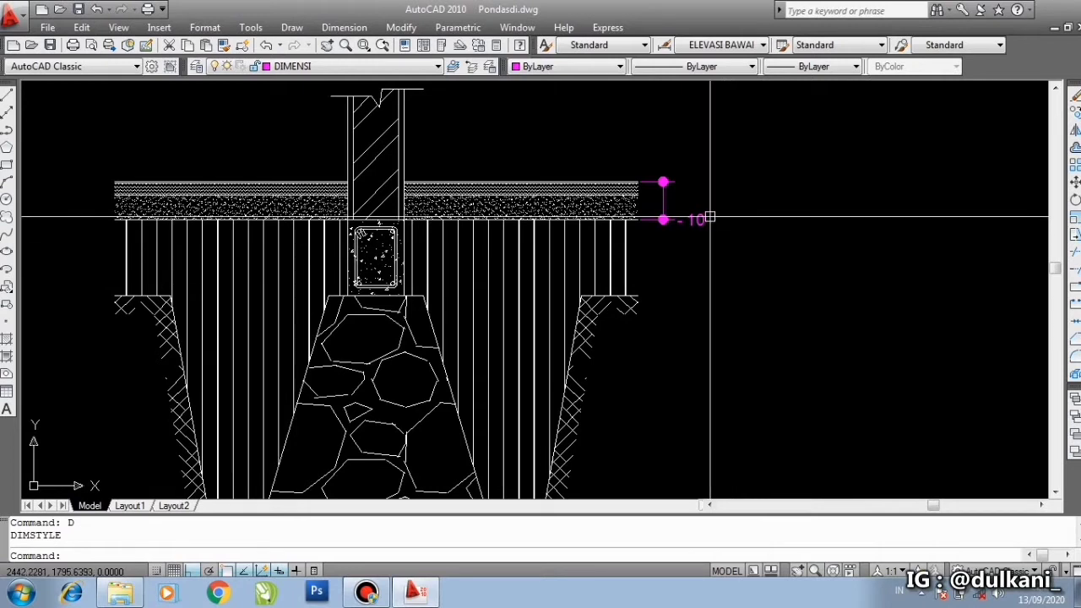
mouse_move(710, 218)
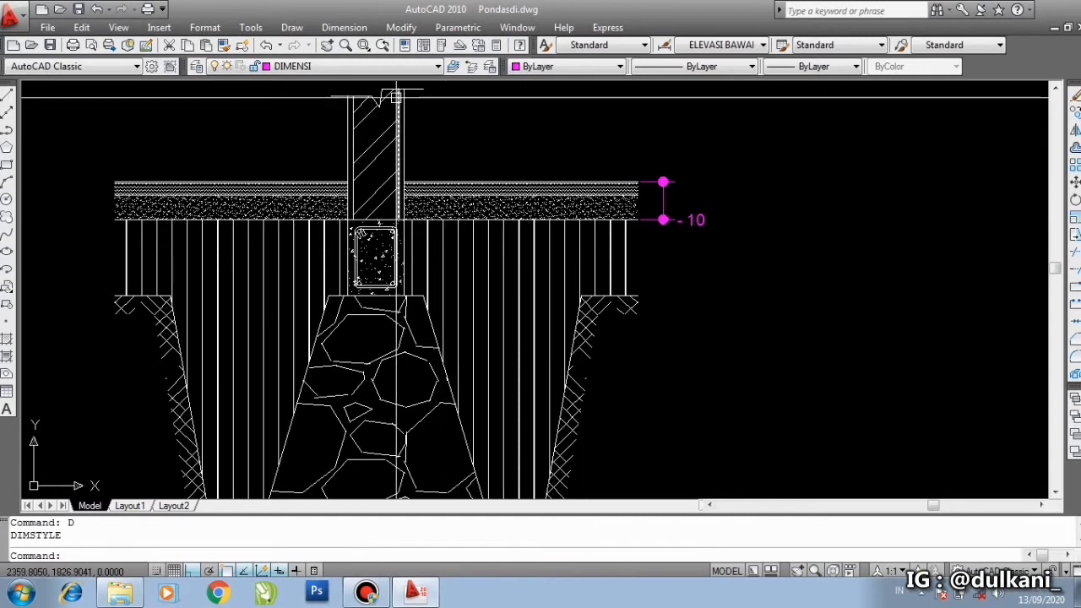
- Start a baseline dimension from the existing mark's extension line at the finished floor surface and extend it to the natural ground level
left_click(348, 28)
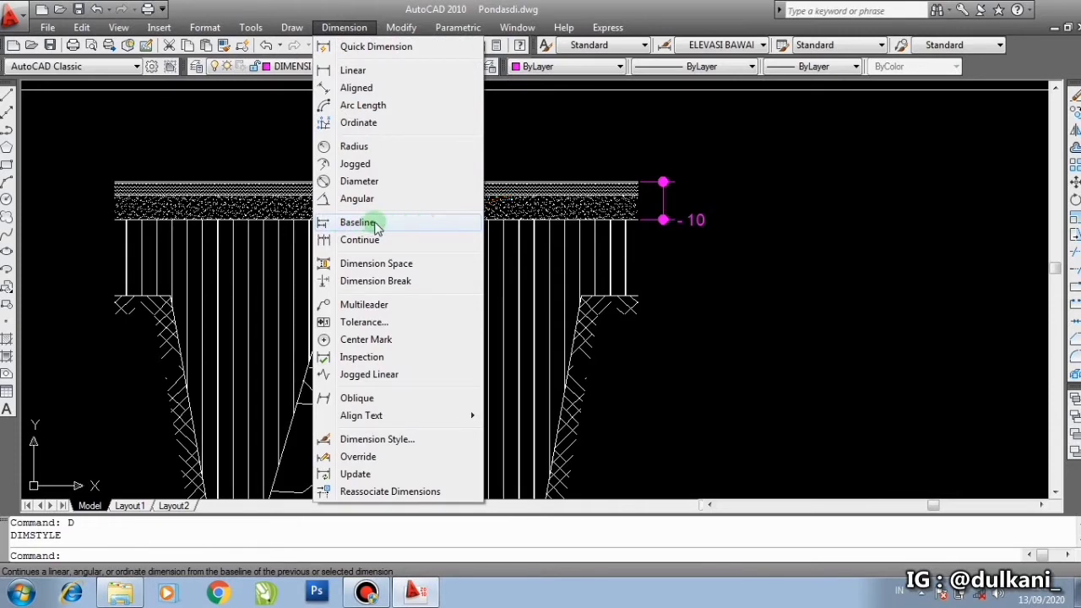
left_click(377, 224)
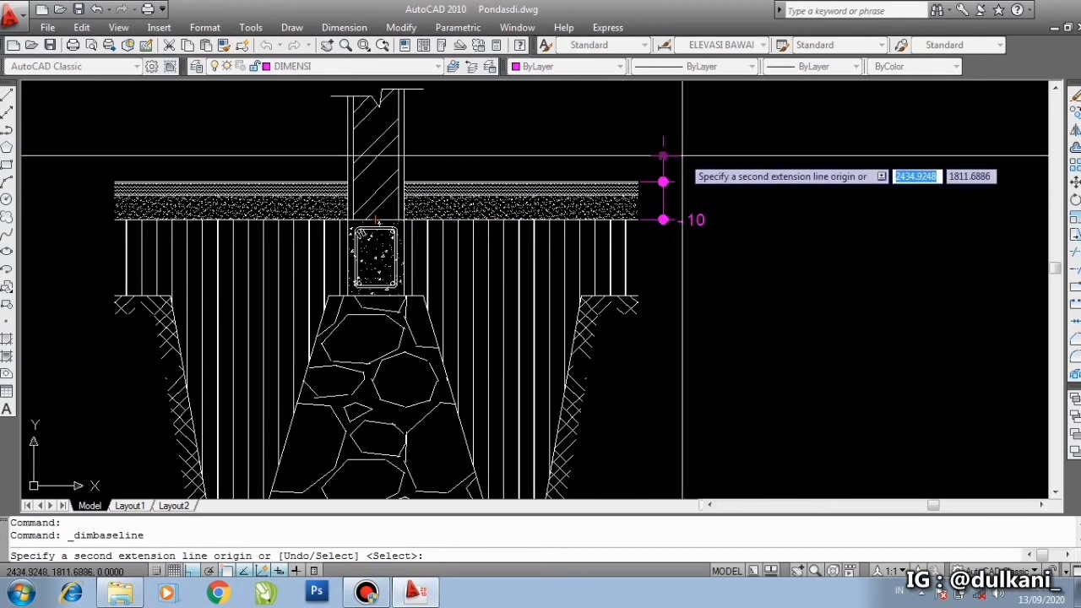
key("Return")
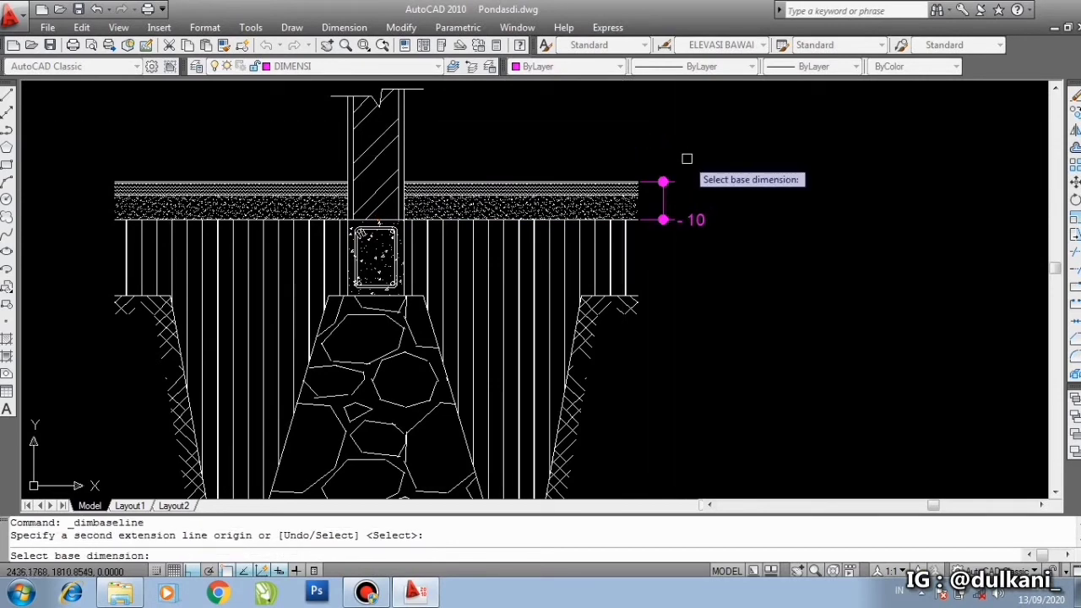
middle_click_drag(743, 222, 663, 218)
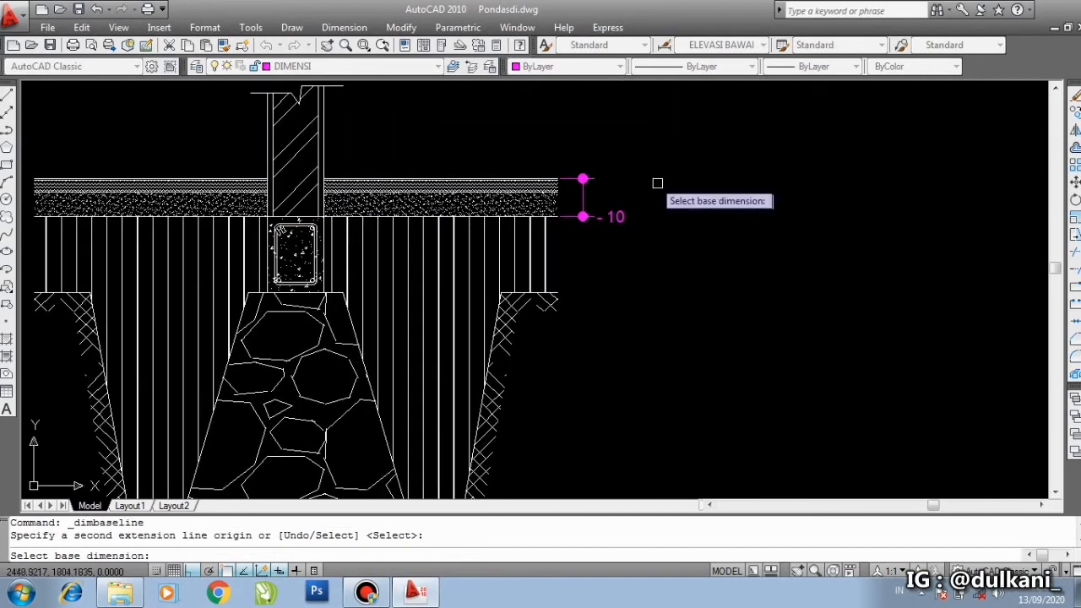
scroll(639, 174, "up", 2)
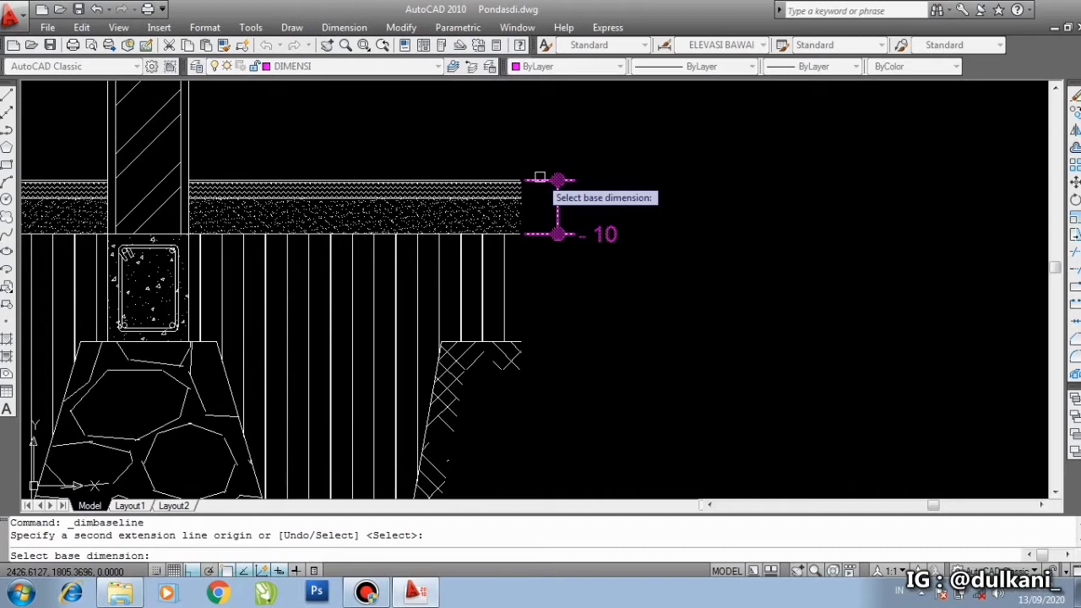
scroll(539, 177, "up", 2)
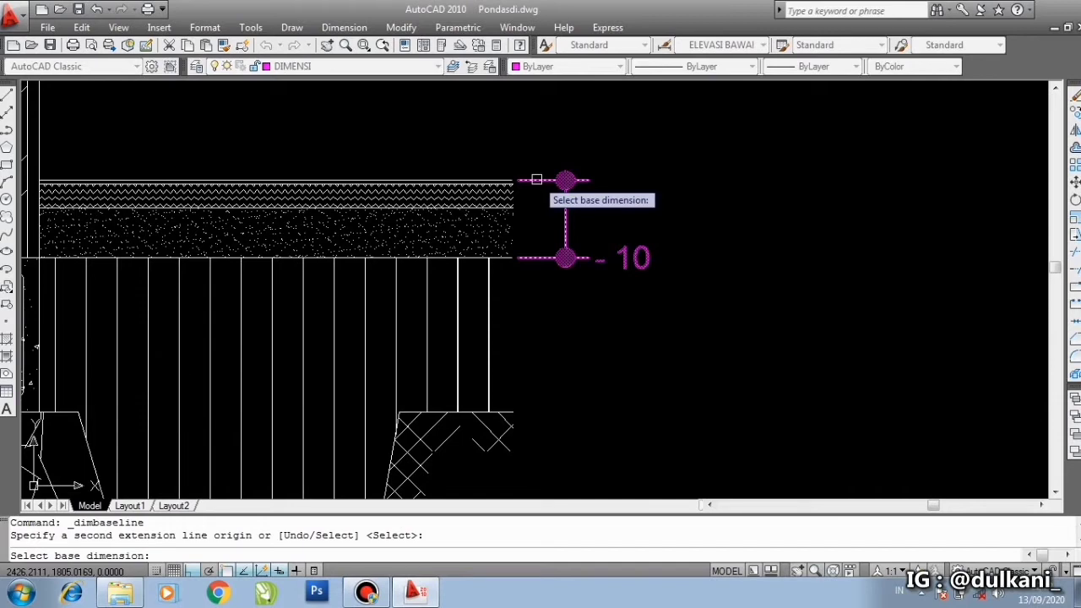
scroll(541, 179, "down", 2)
scroll(549, 178, "up", 2)
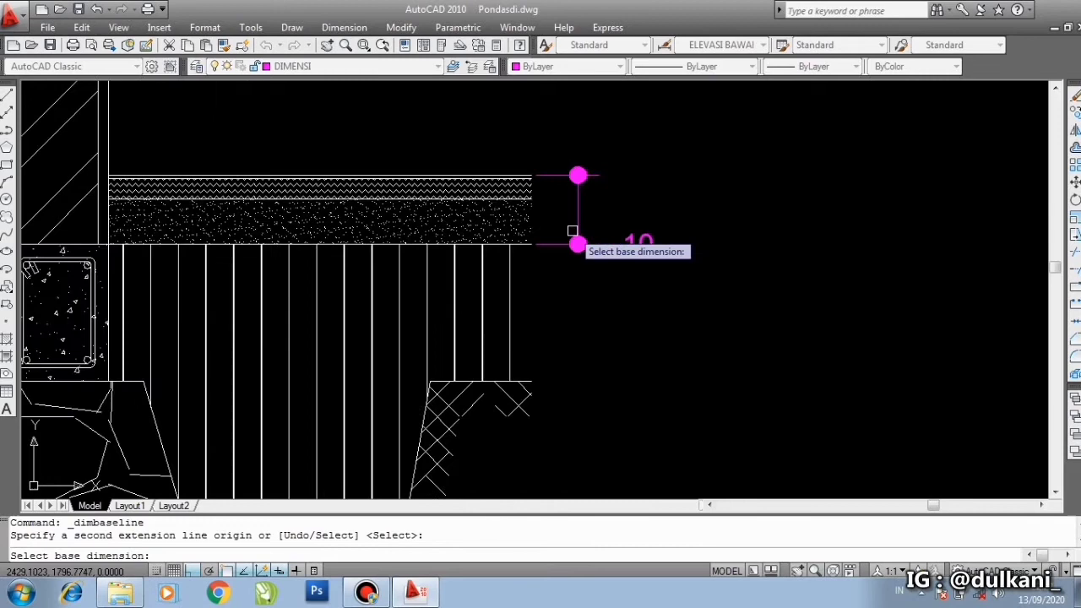
left_click(551, 175)
scroll(568, 175, "down", 2)
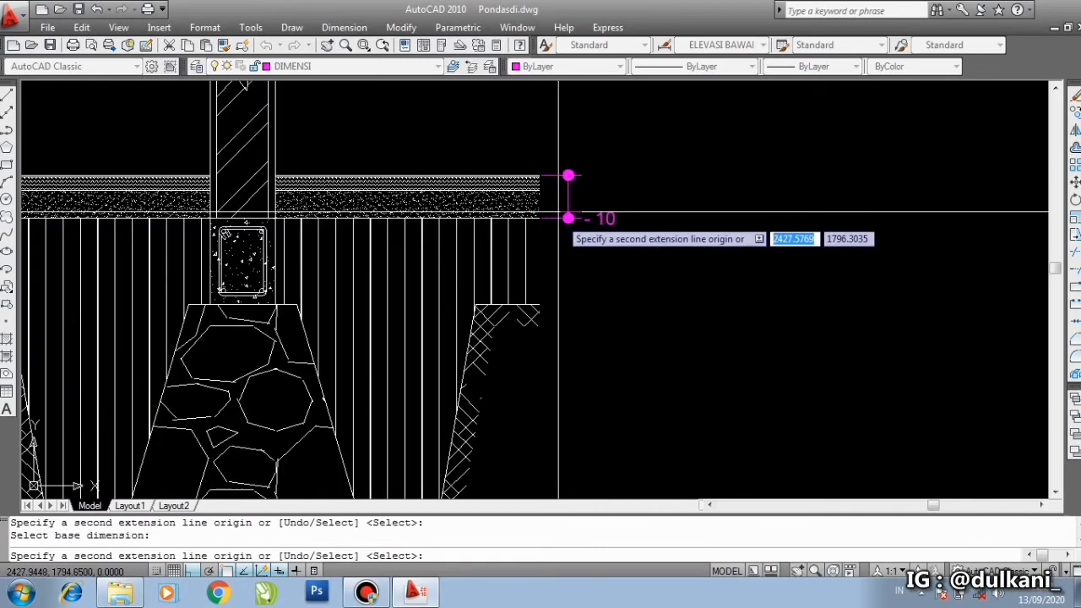
scroll(571, 292, "up", 2)
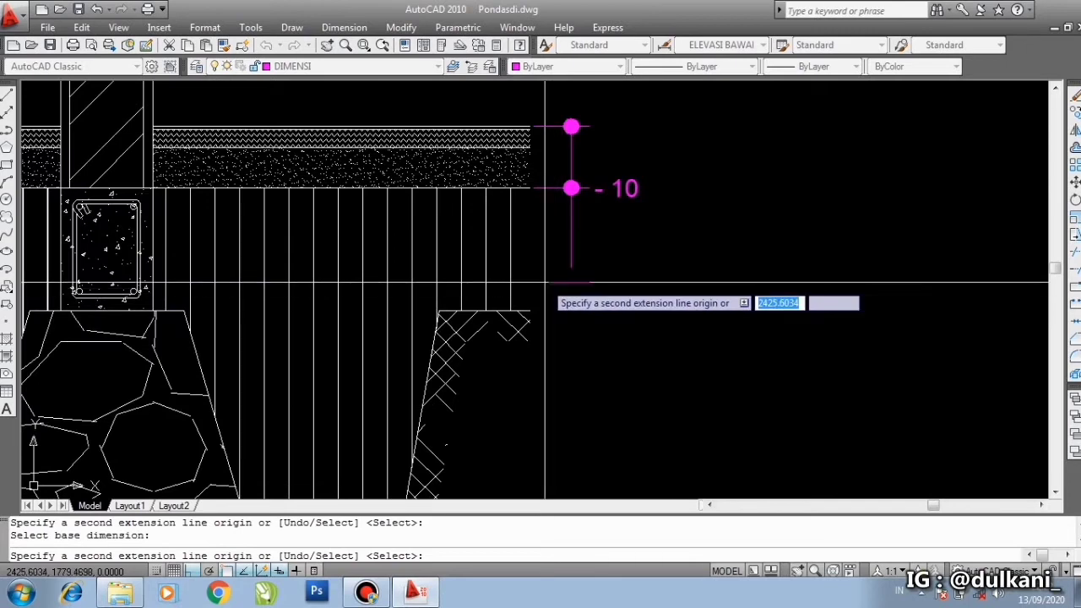
scroll(553, 282, "down", 2)
scroll(553, 283, "up", 2)
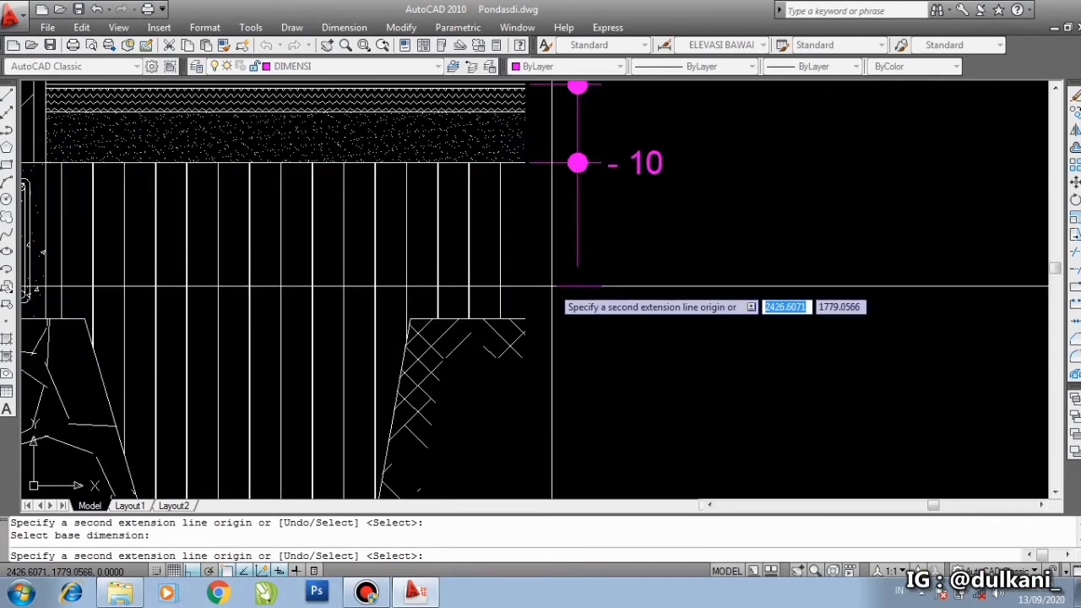
scroll(557, 283, "down", 1)
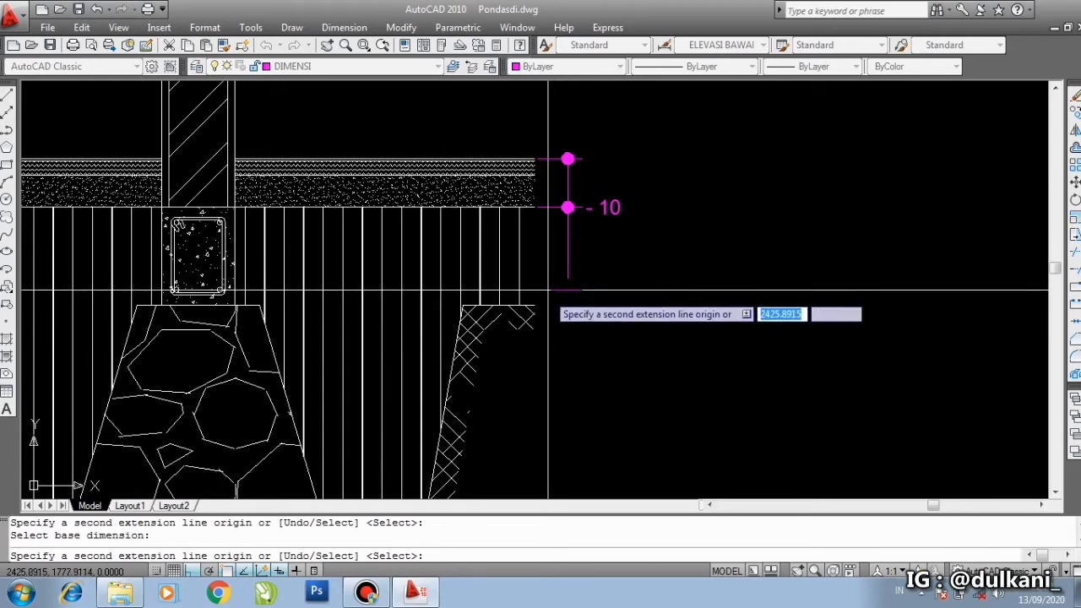
scroll(548, 291, "up", 1)
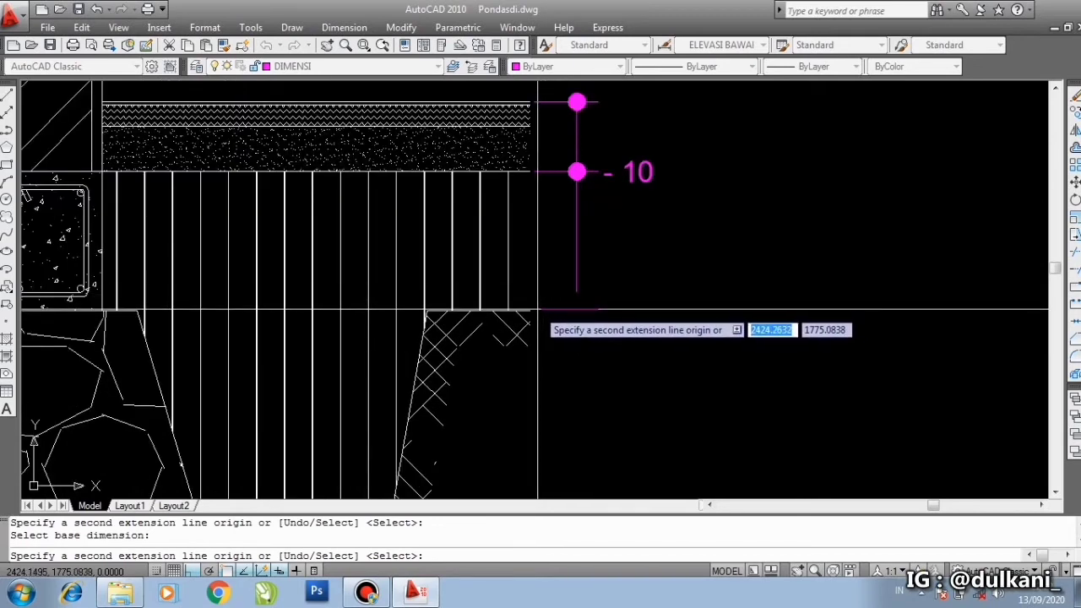
left_click(543, 308)
- Continue the baseline series to the outer upper corner of the oval stone layer beneath the stone foundation
scroll(578, 180, "down", 3)
scroll(566, 230, "up", 3)
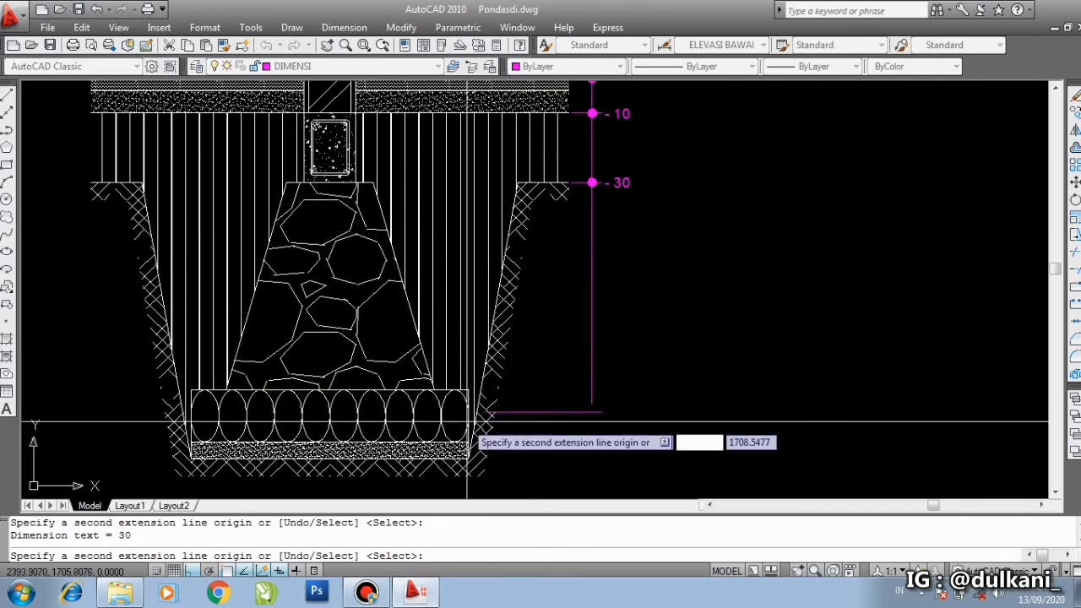
scroll(467, 404, "up", 2)
middle_click_drag(469, 403, 468, 379)
left_click(468, 380)
- Add baseline marks at the underside of the oval stone layer and the underside of the sand bed, ending the baseline series
scroll(470, 380, "down", 4)
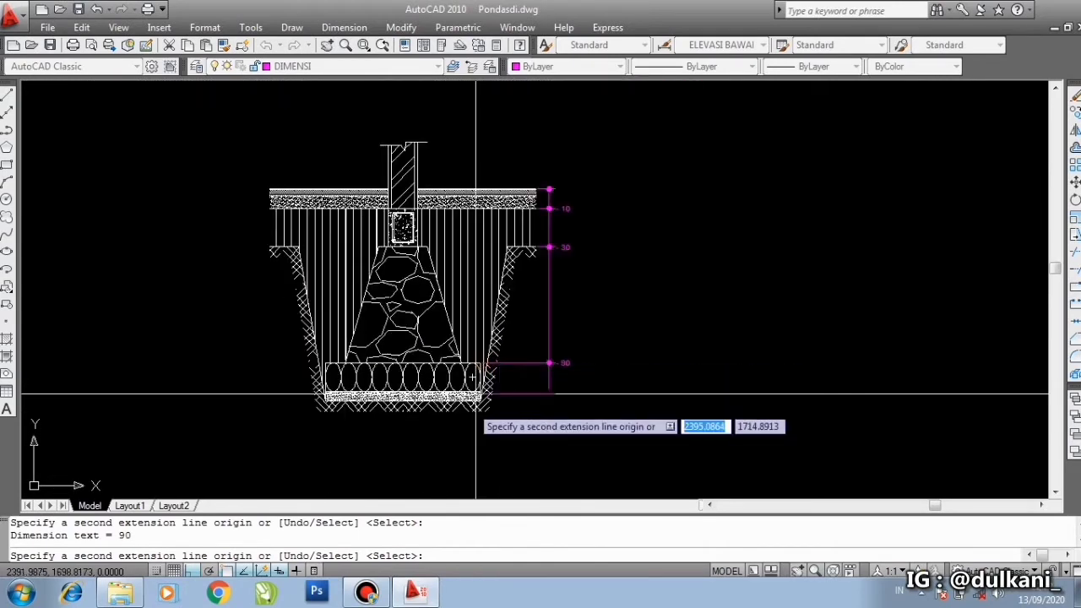
scroll(475, 362, "up", 4)
scroll(483, 397, "up", 3)
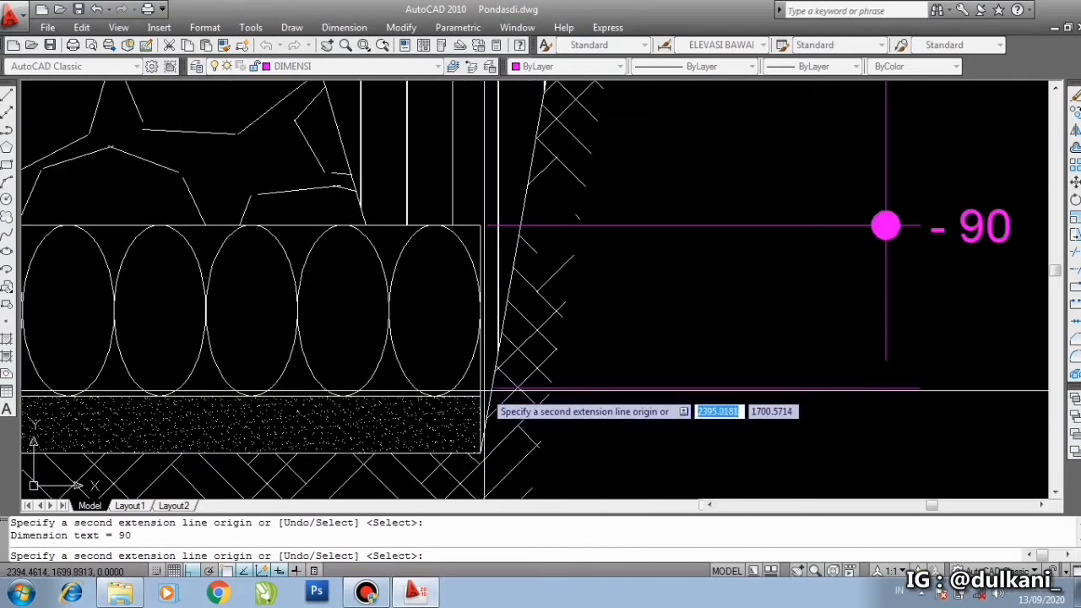
left_click(479, 396)
scroll(488, 451, "up", 3)
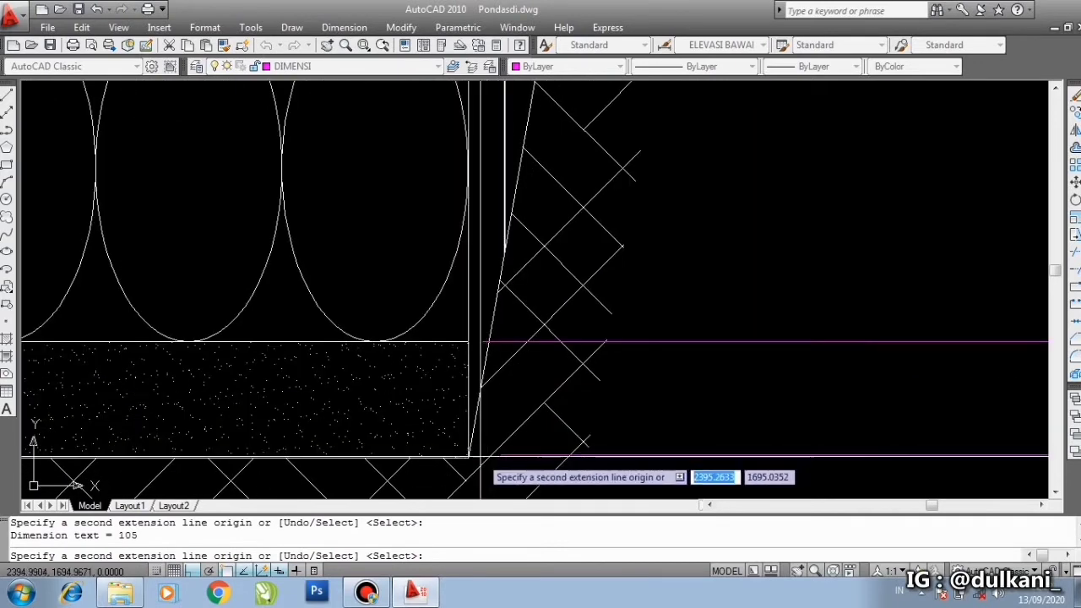
left_click(467, 457)
scroll(479, 395, "down", 8)
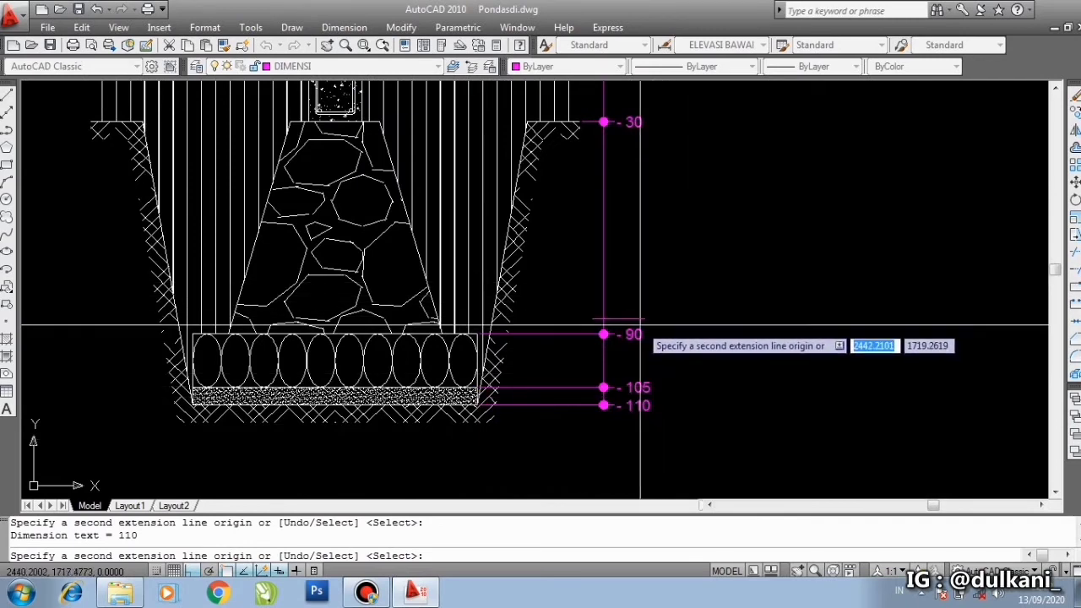
scroll(658, 304, "down", 2)
scroll(667, 191, "up", 1)
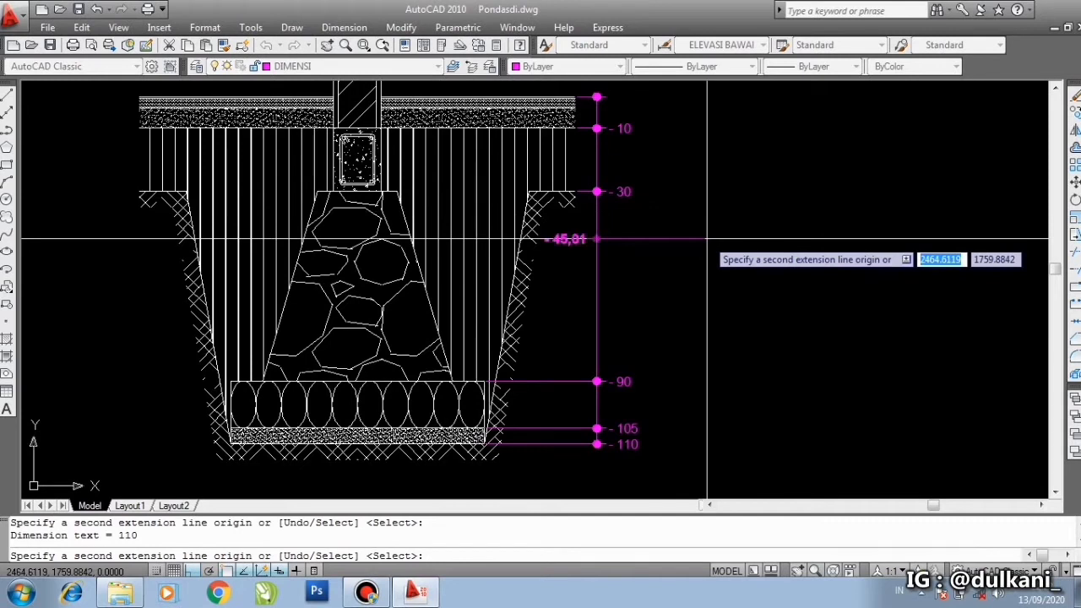
key("Return")
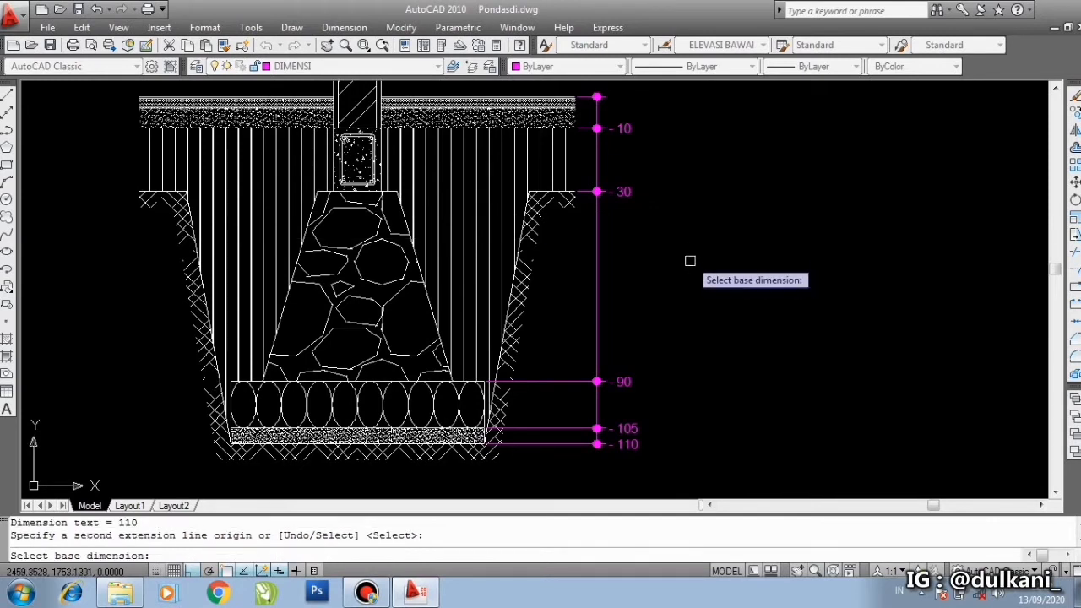
key("Escape")
- Examine the baseline elevation marks along the foundation section, especially the unlabelled mark at the finished floor surface
middle_click_drag(688, 250, 703, 282)
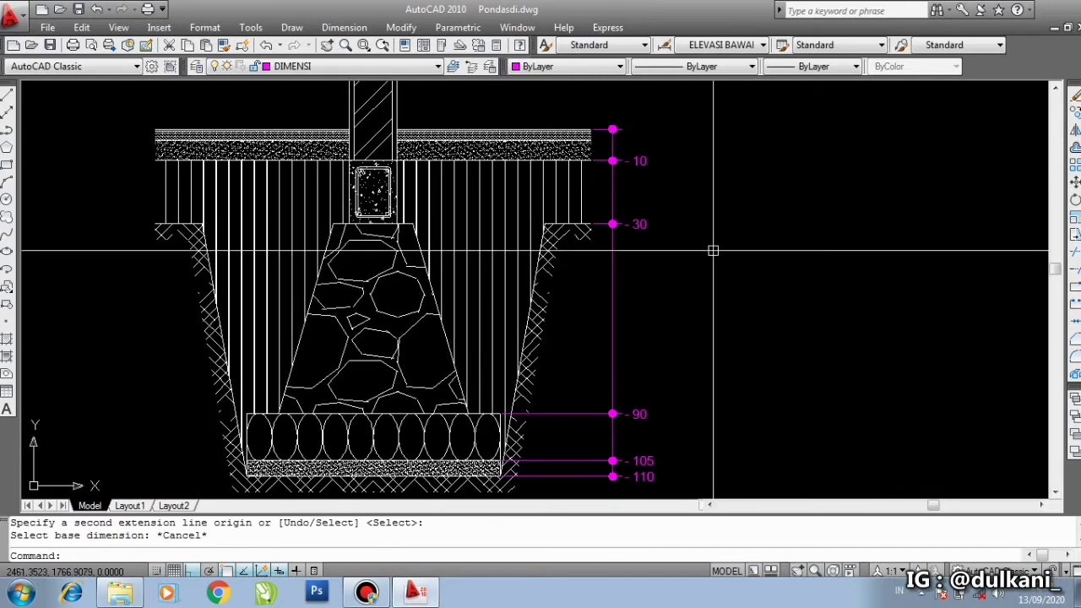
scroll(680, 166, "up", 2)
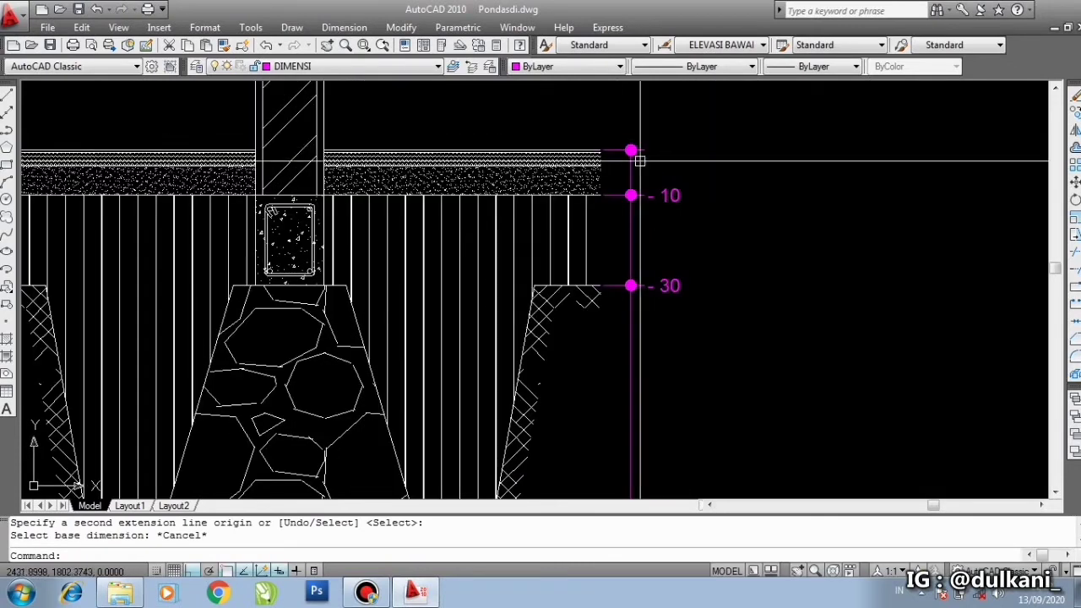
scroll(665, 199, "down", 3)
middle_click_drag(665, 199, 656, 174)
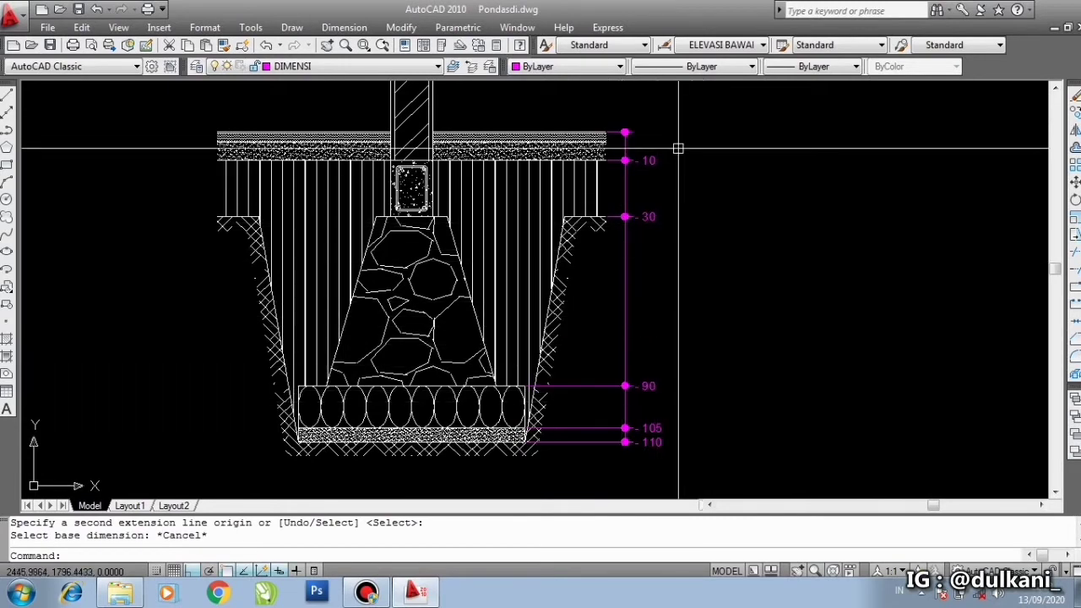
scroll(628, 161, "up", 3)
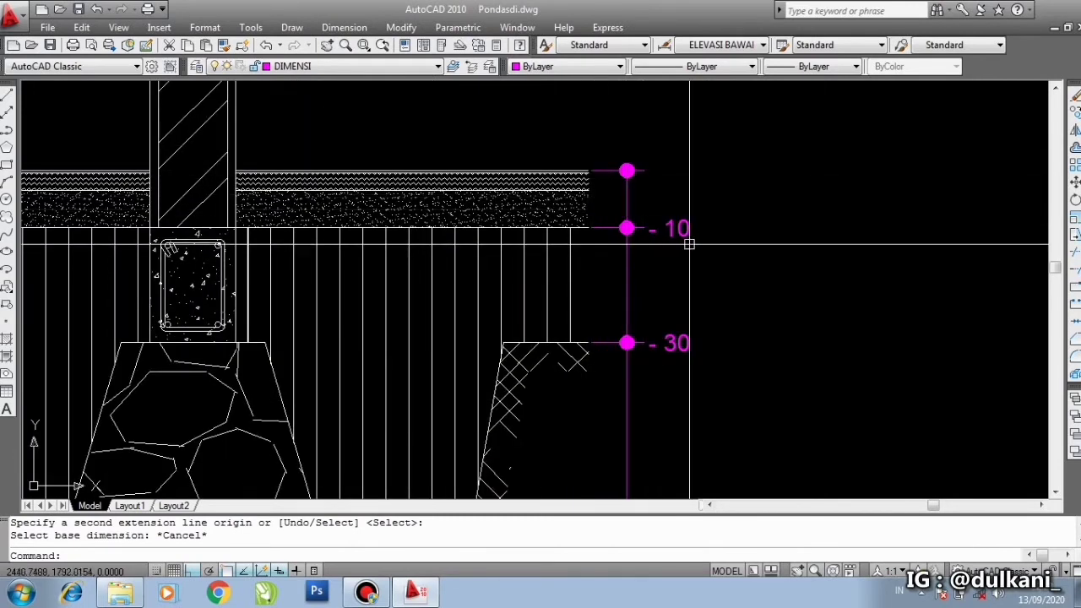
left_click(630, 268)
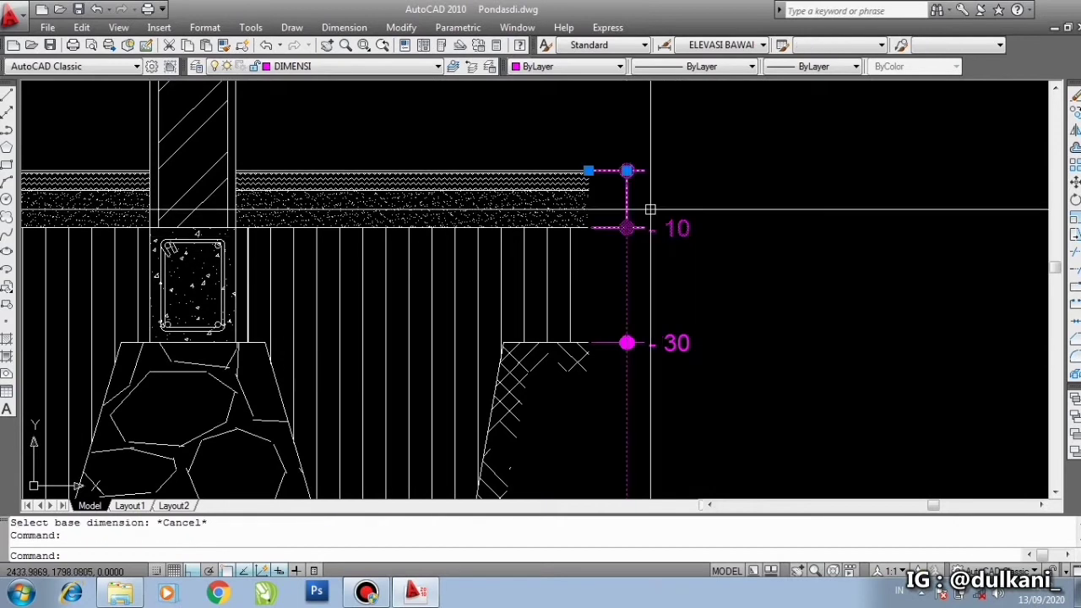
key("Escape")
scroll(619, 166, "up", 2)
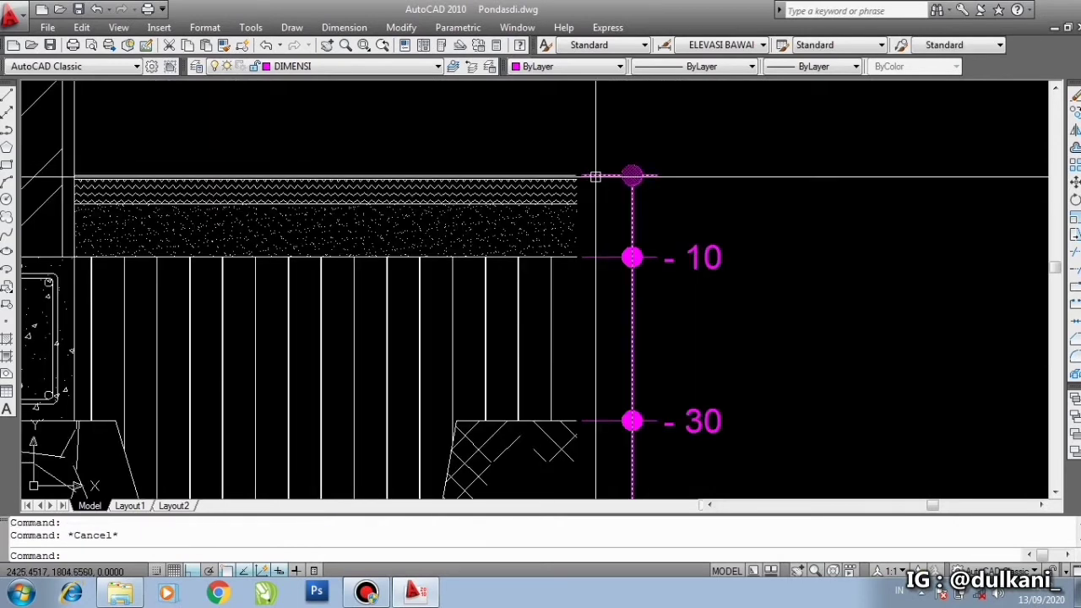
scroll(600, 172, "down", 2)
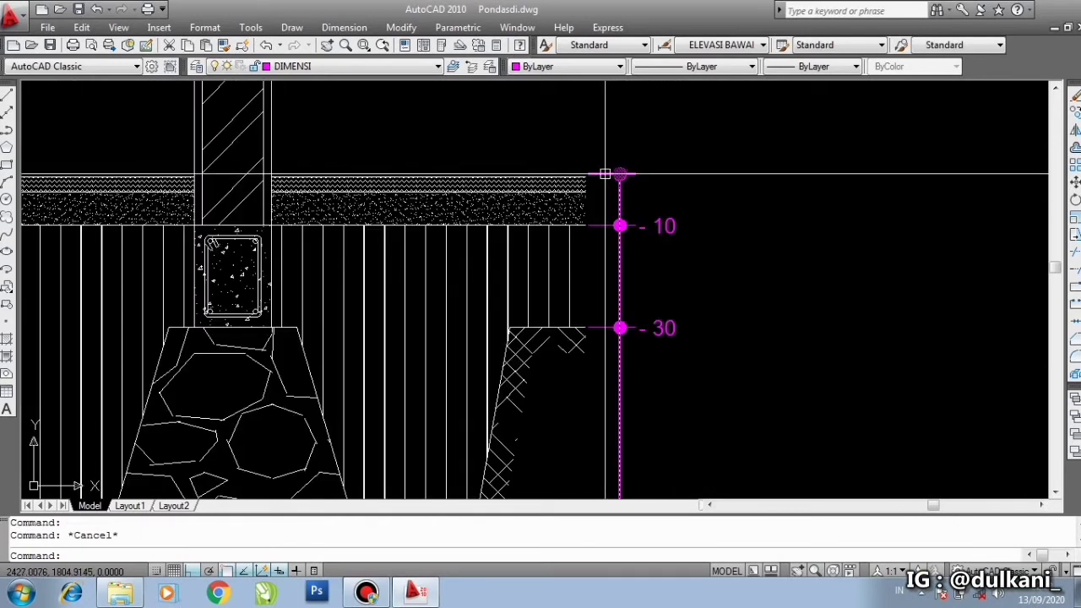
middle_click_drag(604, 174, 611, 223)
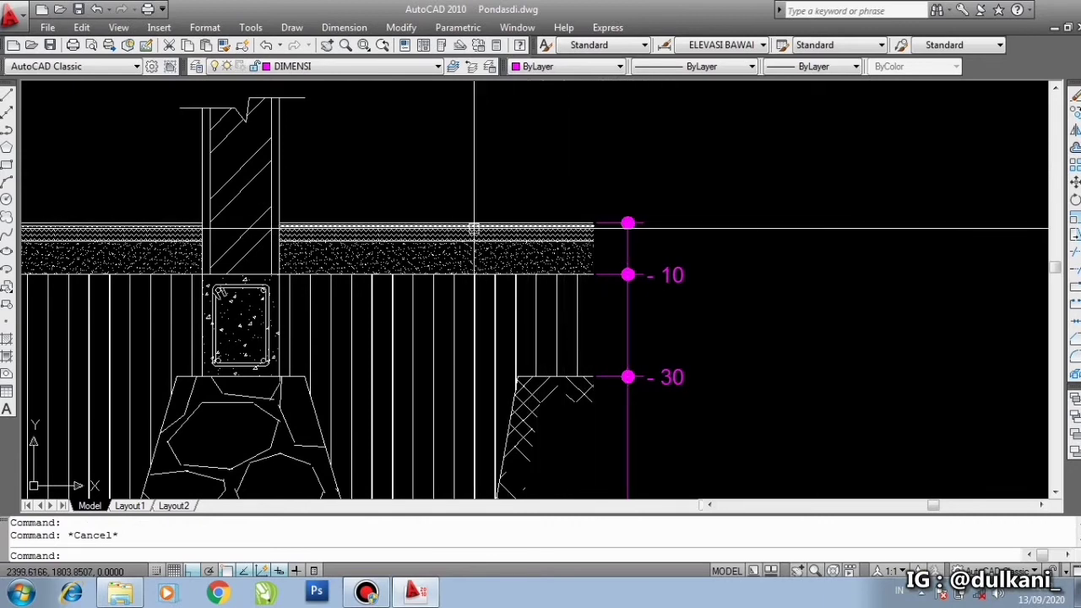
scroll(527, 211, "down", 2)
scroll(525, 229, "down", 3)
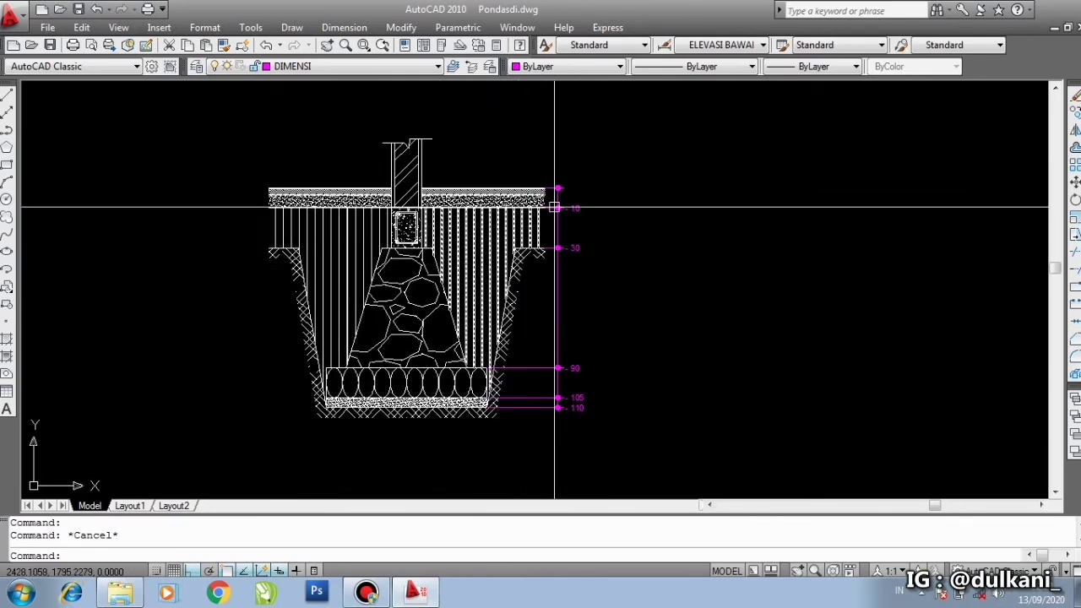
scroll(543, 180, "up", 6)
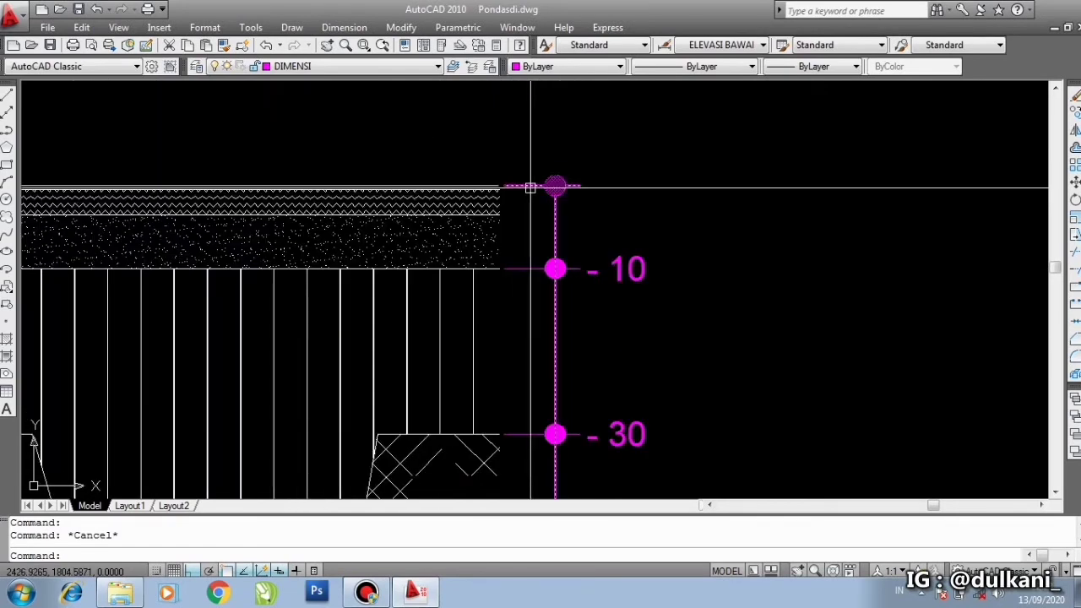
mouse_move(531, 186)
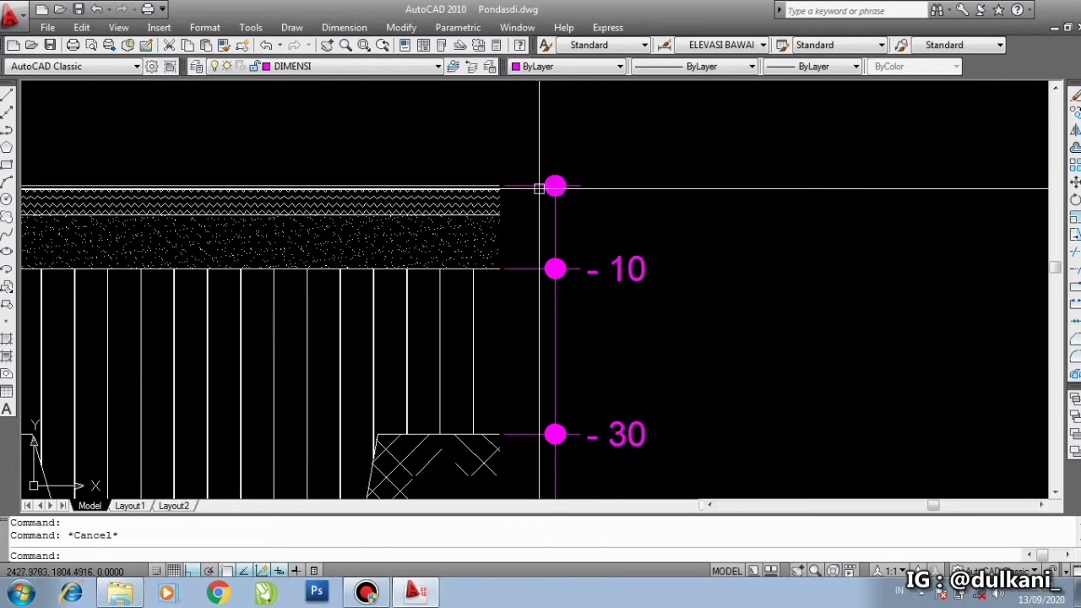
- Add a linear dimension from the right end of the finished floor surface to the -10 level, aligned with the existing elevation marks
scroll(591, 223, "down", 2)
scroll(570, 206, "up", 3)
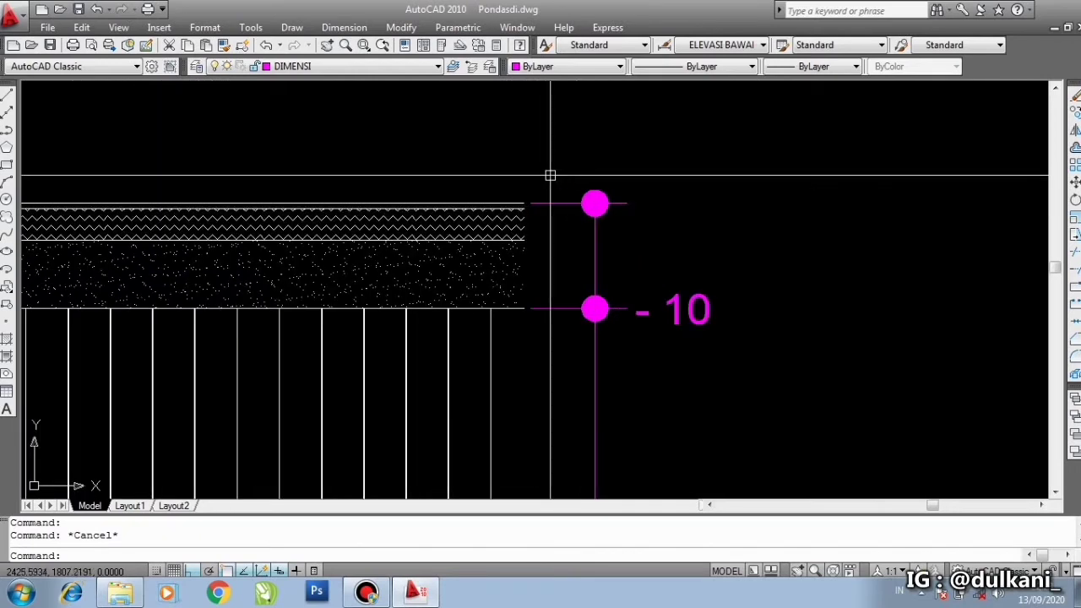
middle_click_drag(530, 210, 482, 230)
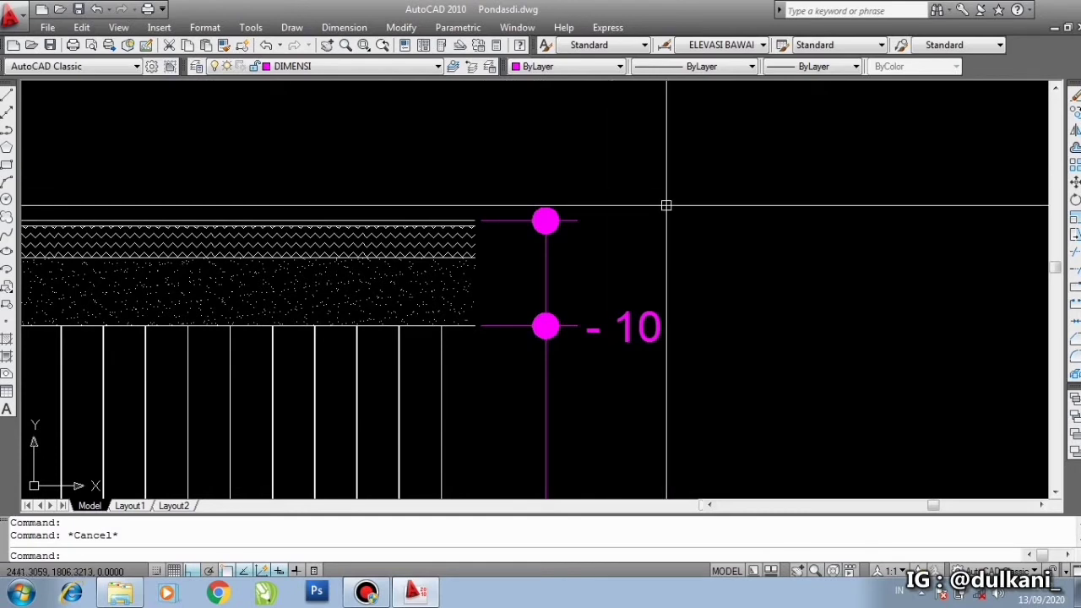
type("LI")
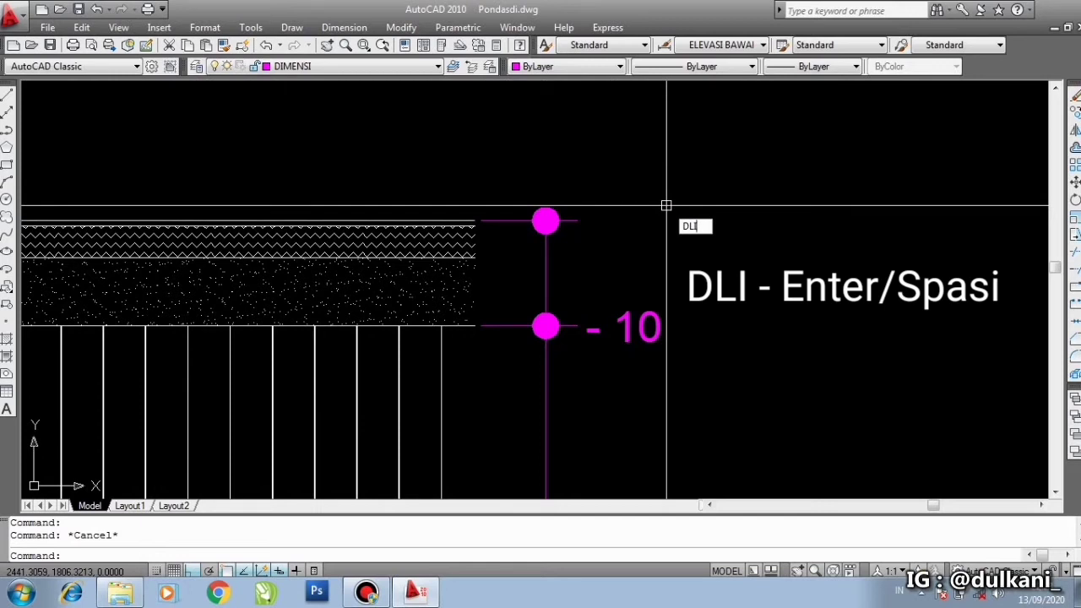
key("Return")
scroll(486, 181, "up", 2)
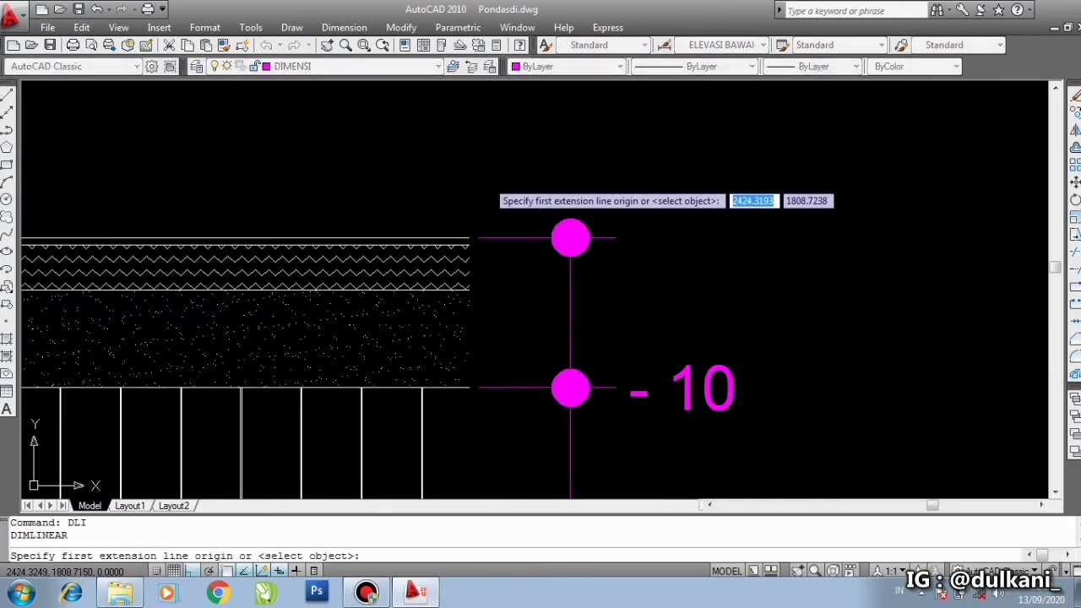
left_click(470, 236)
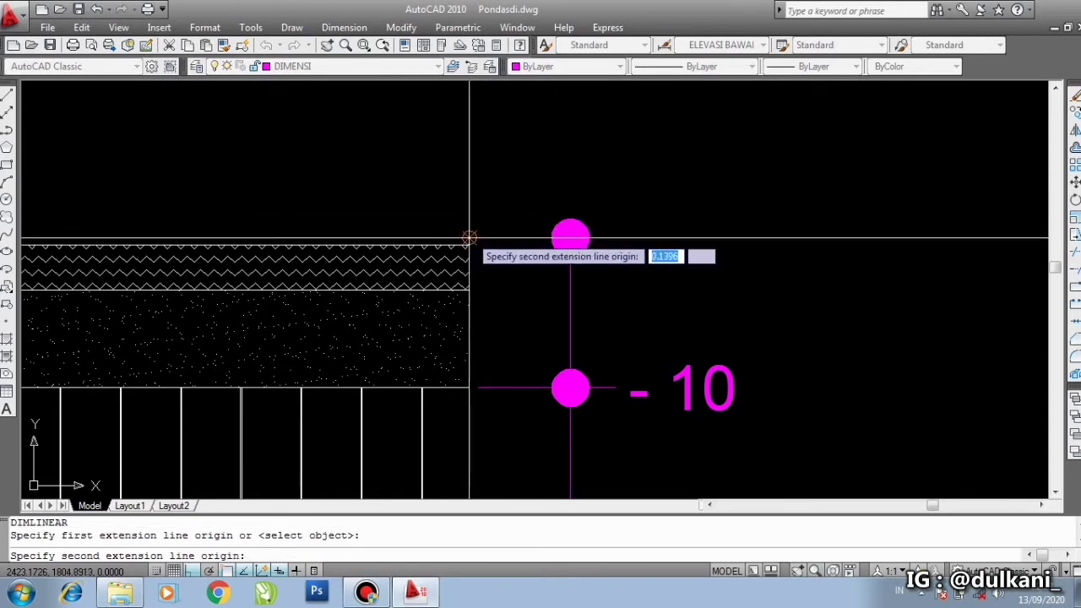
left_click(470, 388)
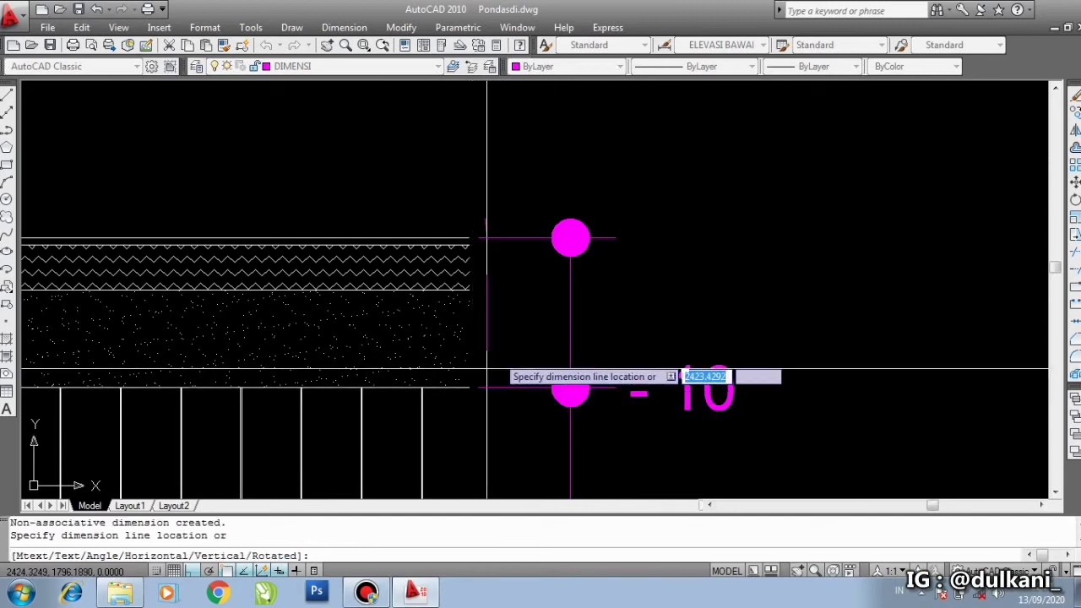
left_click(570, 274)
scroll(574, 273, "down", 2)
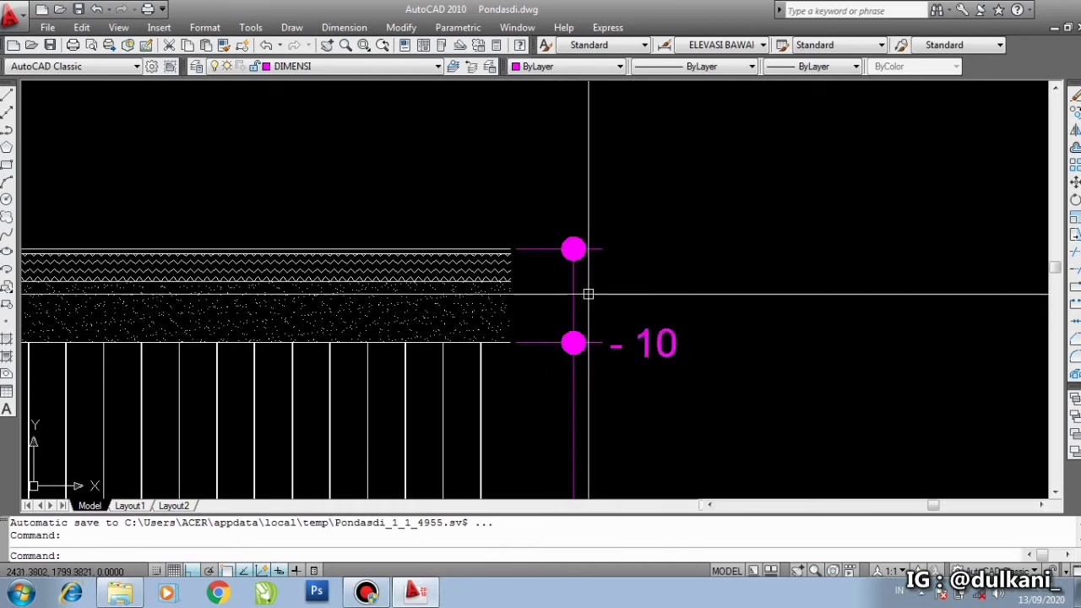
- Stretch the new dimension's lower extension origin up to the right end of the finished floor surface
left_click(568, 337)
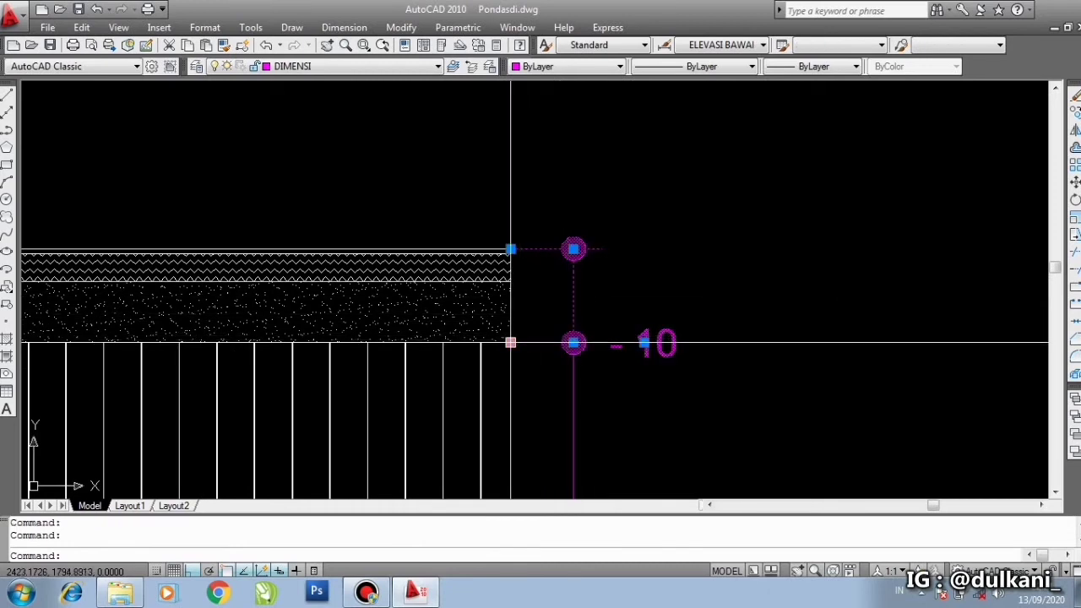
left_click(510, 342)
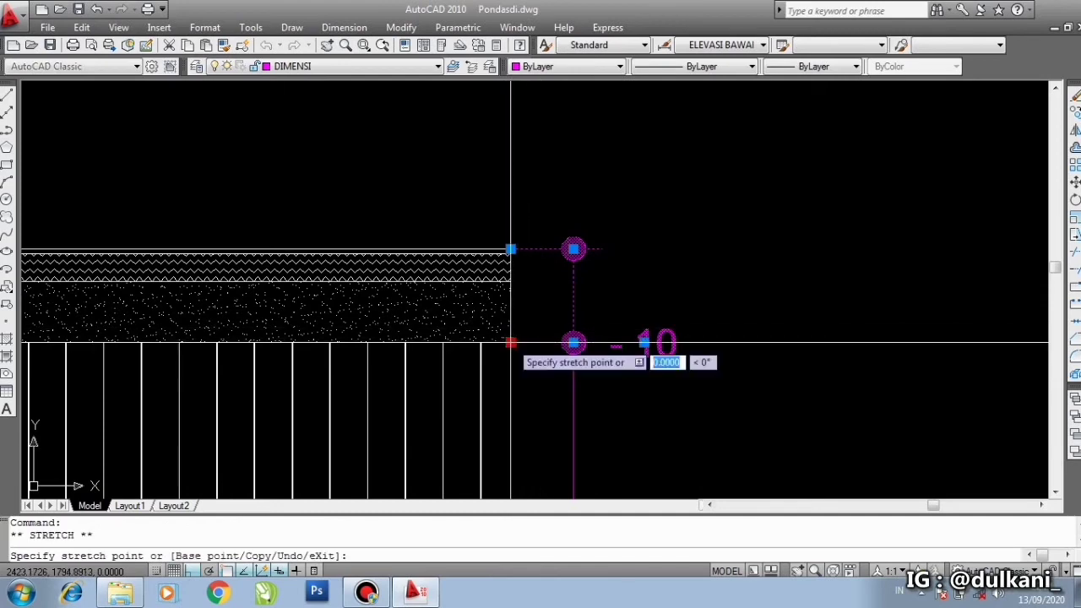
scroll(514, 270, "up", 2)
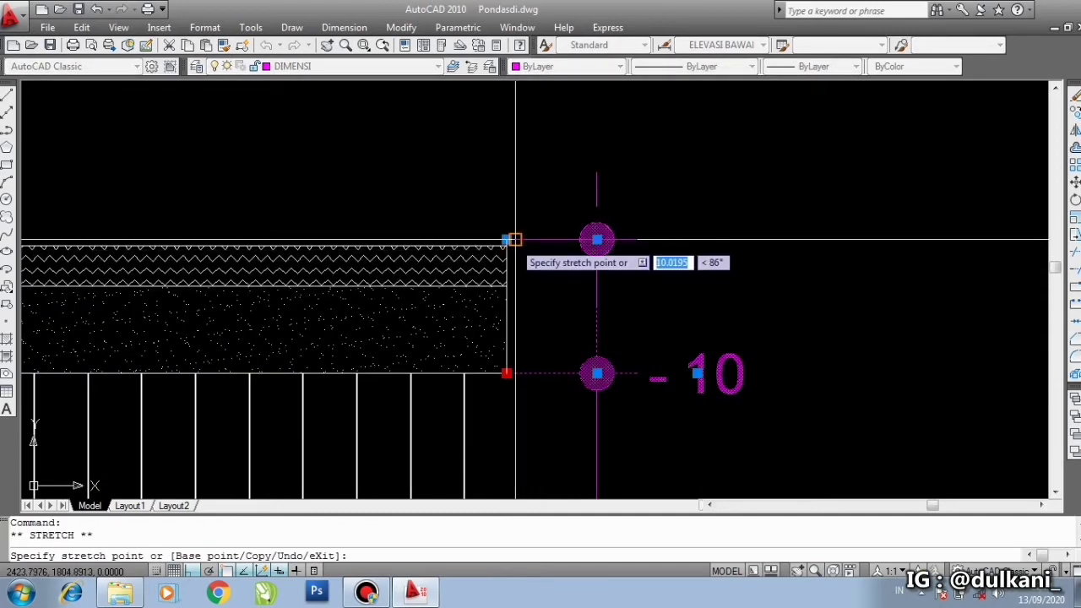
left_click(507, 240)
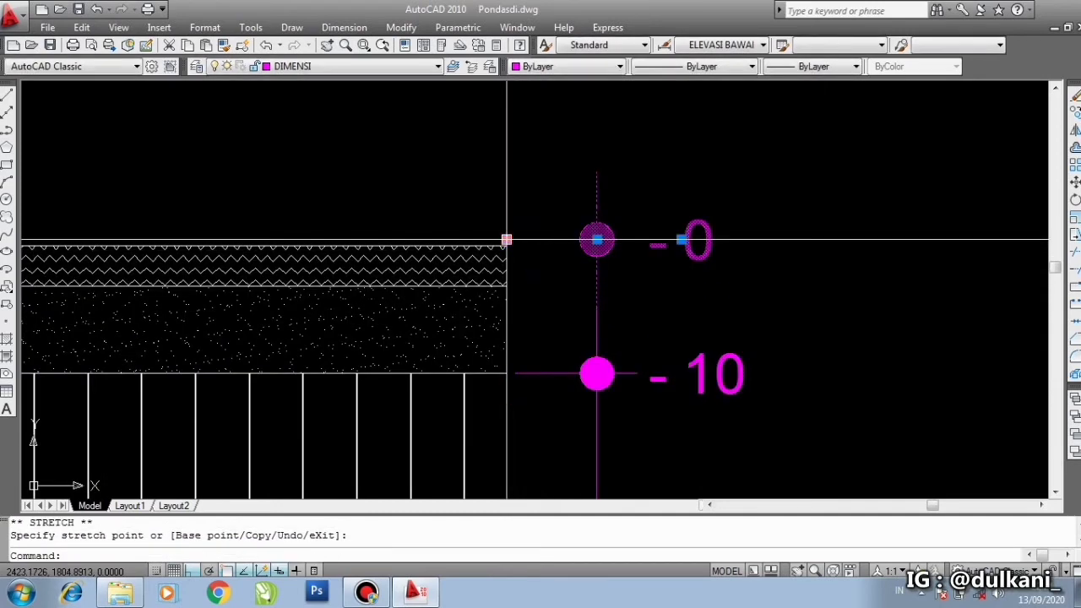
scroll(579, 242, "down", 2)
key("Escape")
- Replace the elevation text at the finished floor level with "± 0.00", using the %%p code for the plus-minus sign
scroll(654, 243, "up", 2)
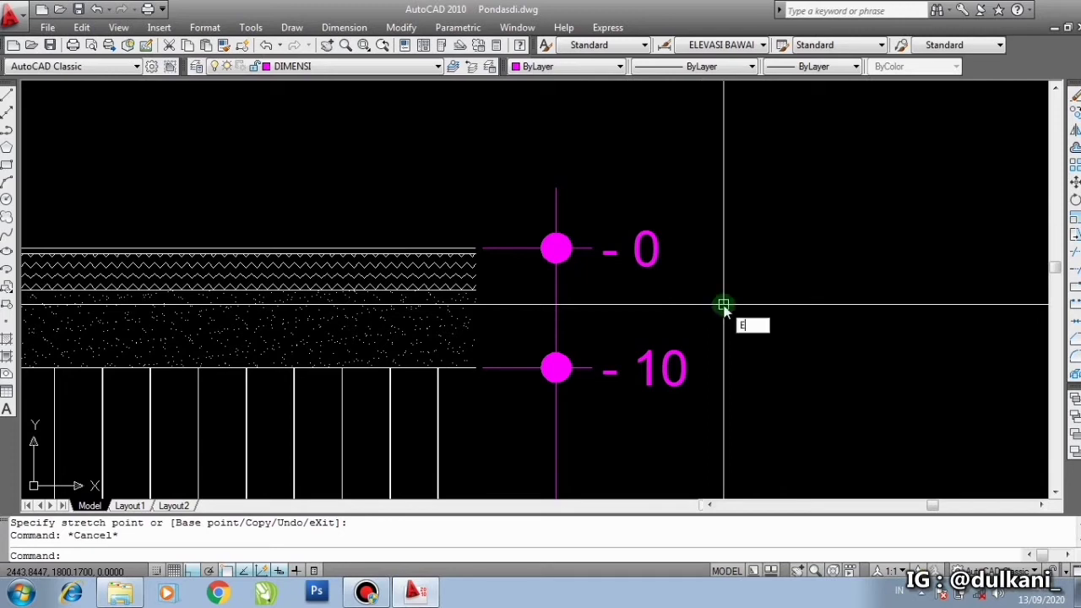
type("D")
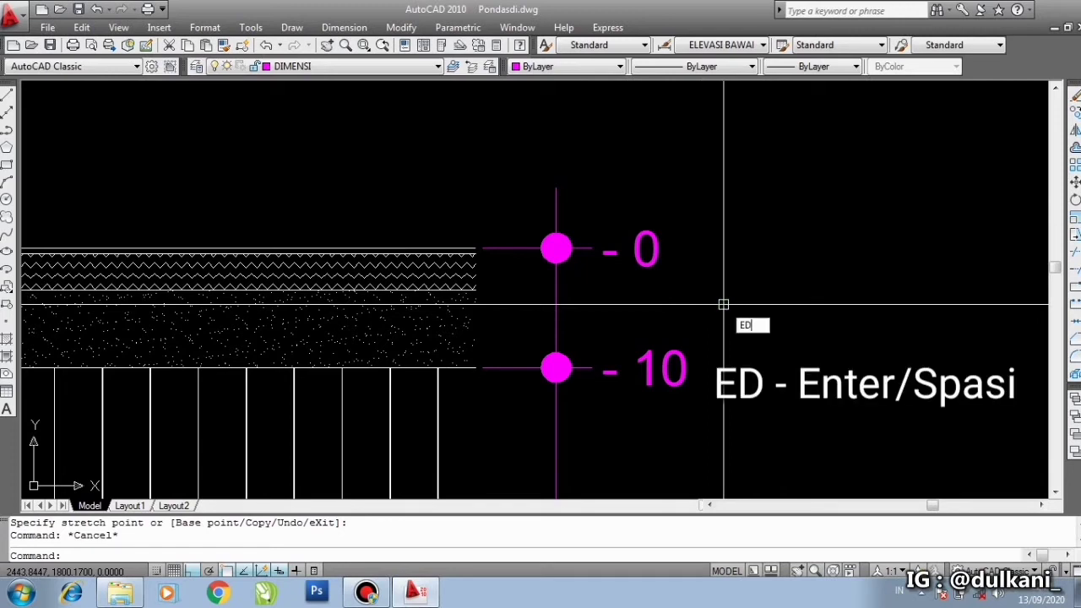
key("Return")
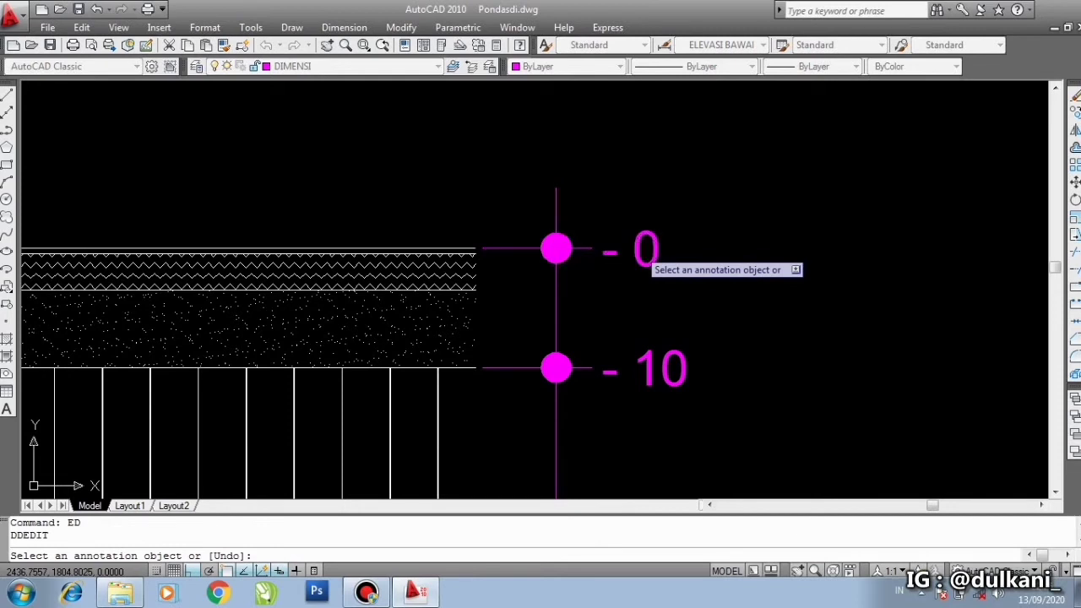
left_click(646, 254)
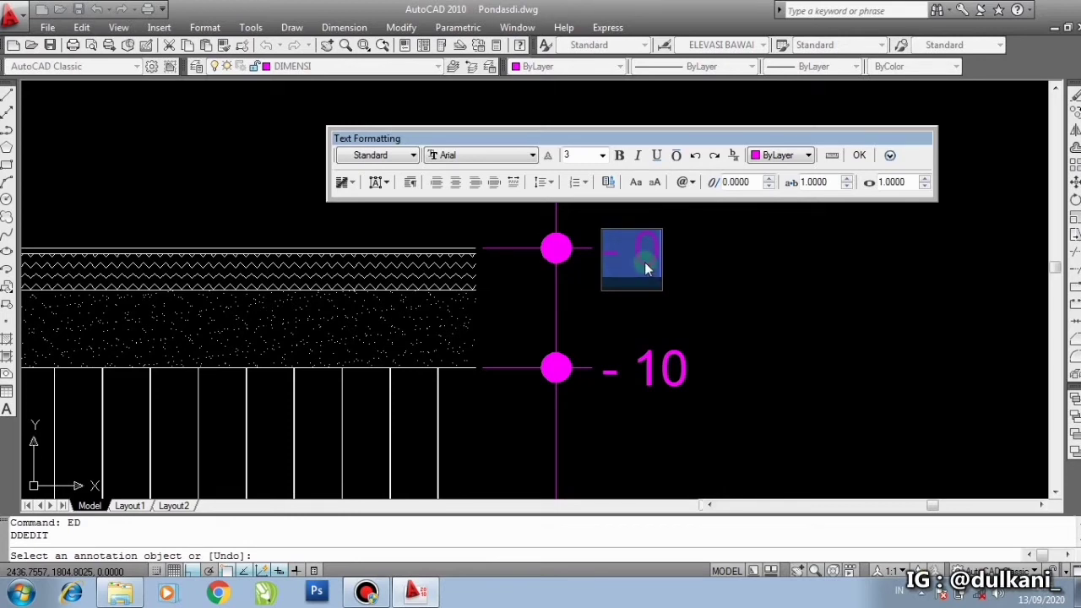
key("Delete")
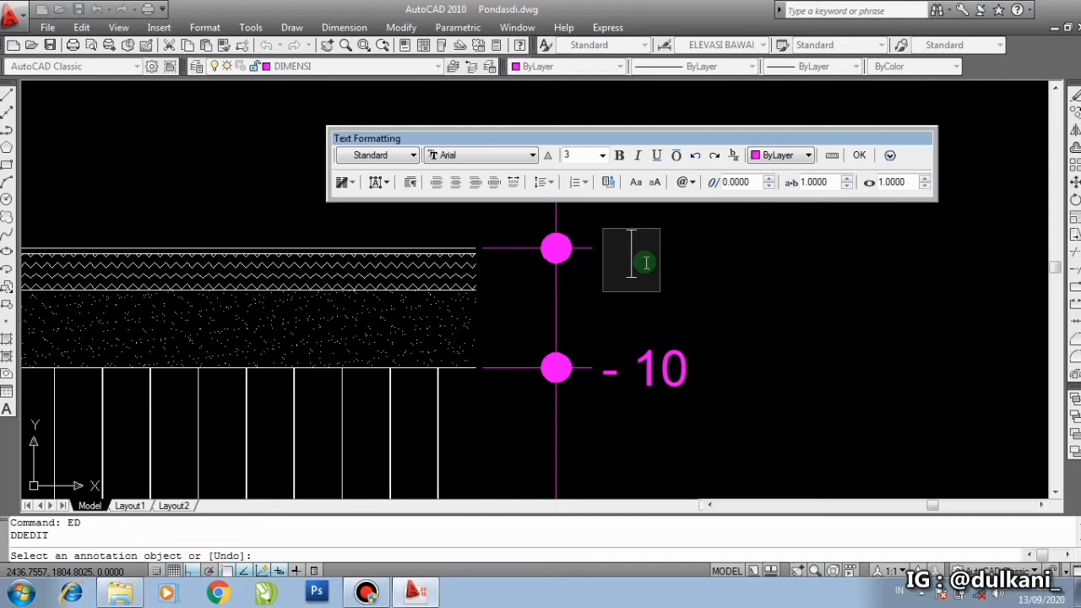
type("%%")
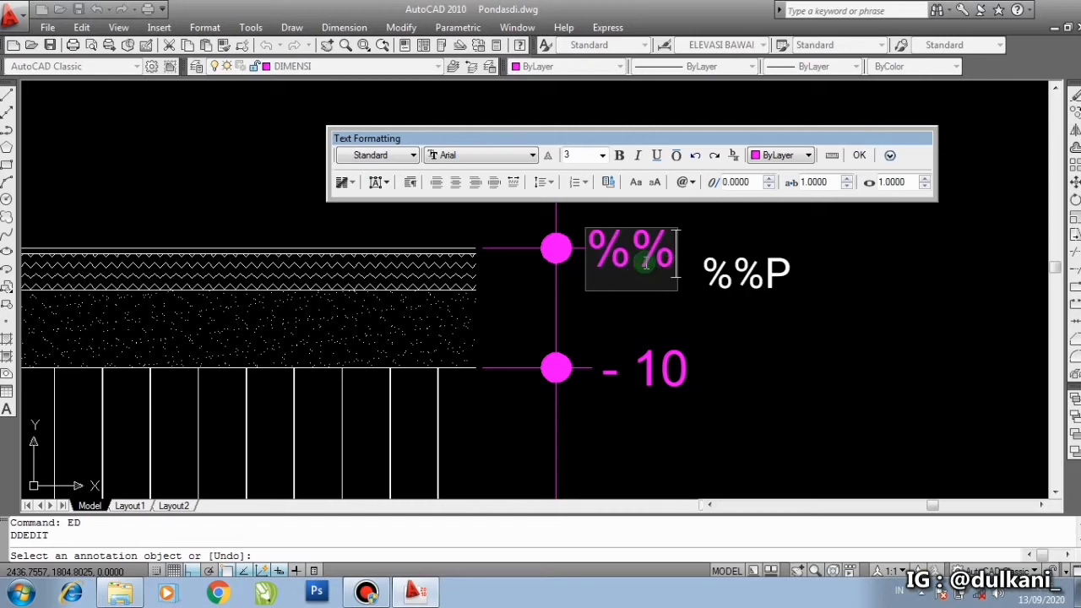
type("p")
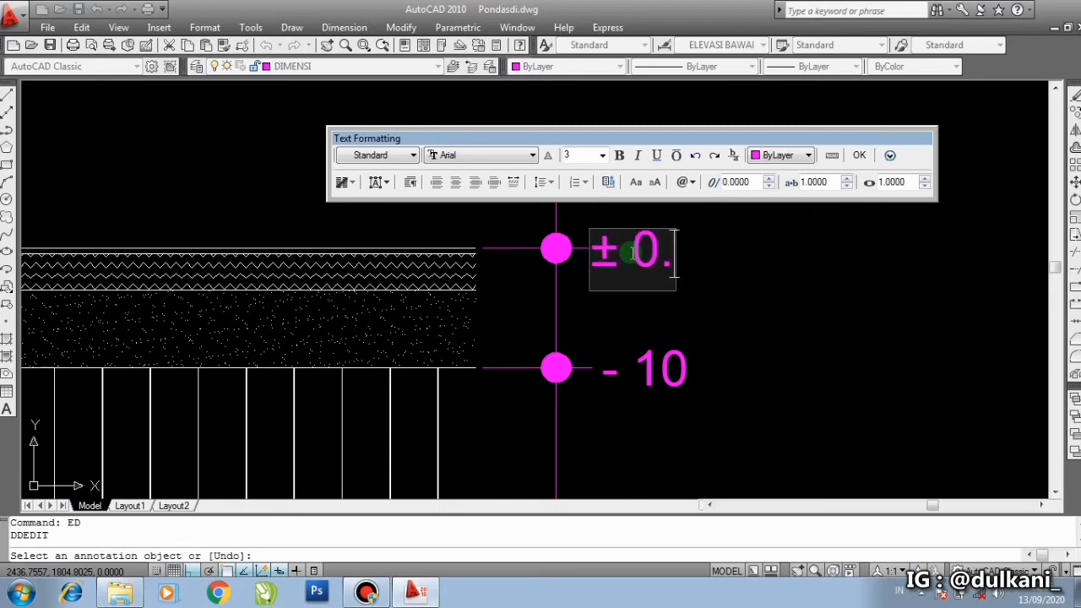
type("00")
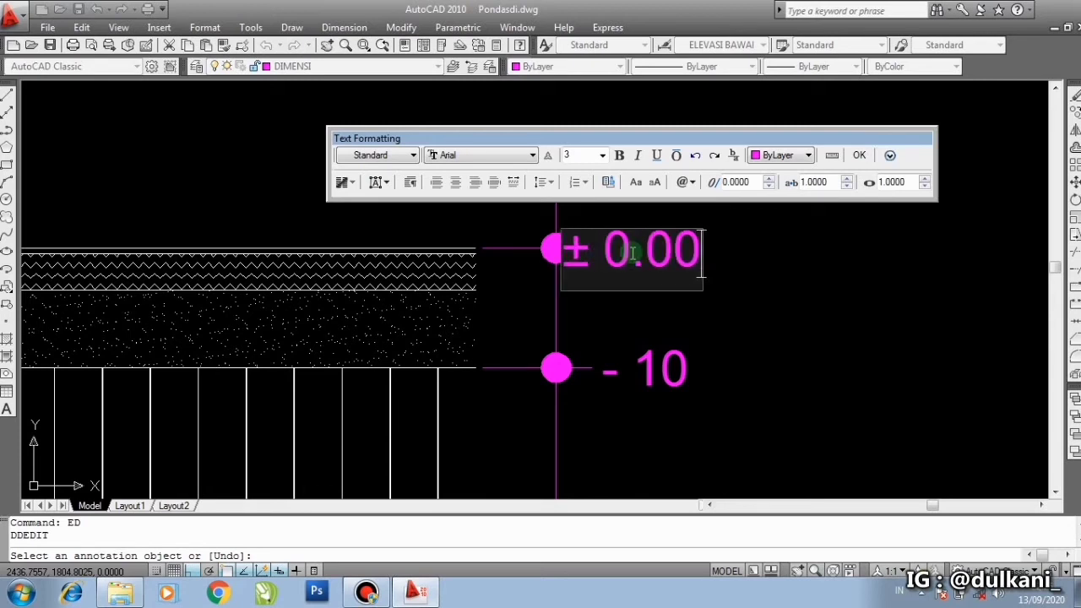
left_click(858, 157)
scroll(726, 253, "down", 3)
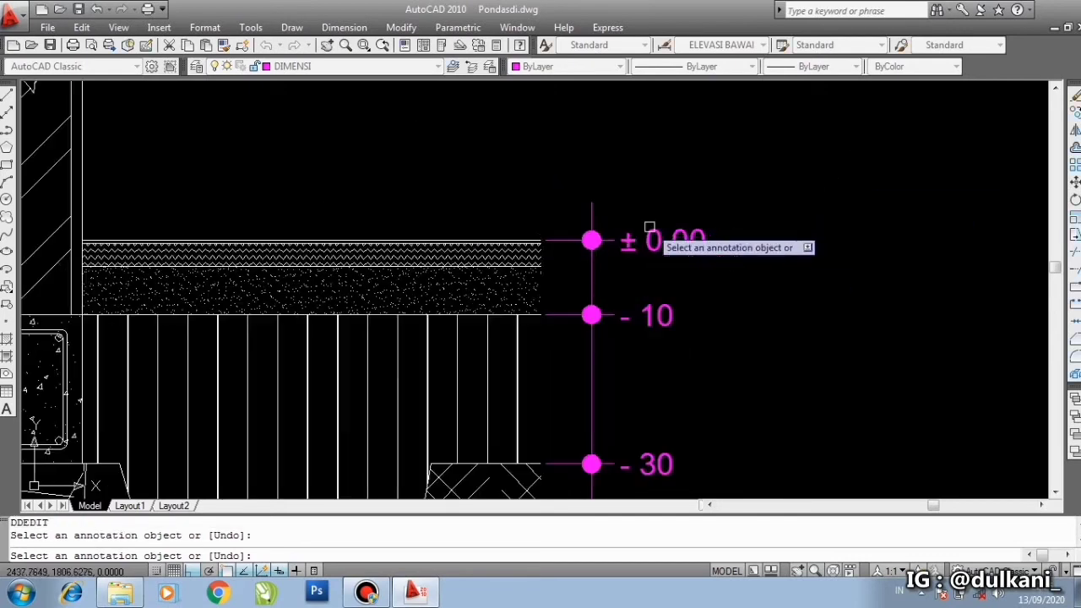
key("Escape")
- Examine the elevation marks along the foundation section, from the finished floor level to the underside of the sand bed
middle_click_drag(748, 271, 752, 224)
scroll(640, 207, "down", 2)
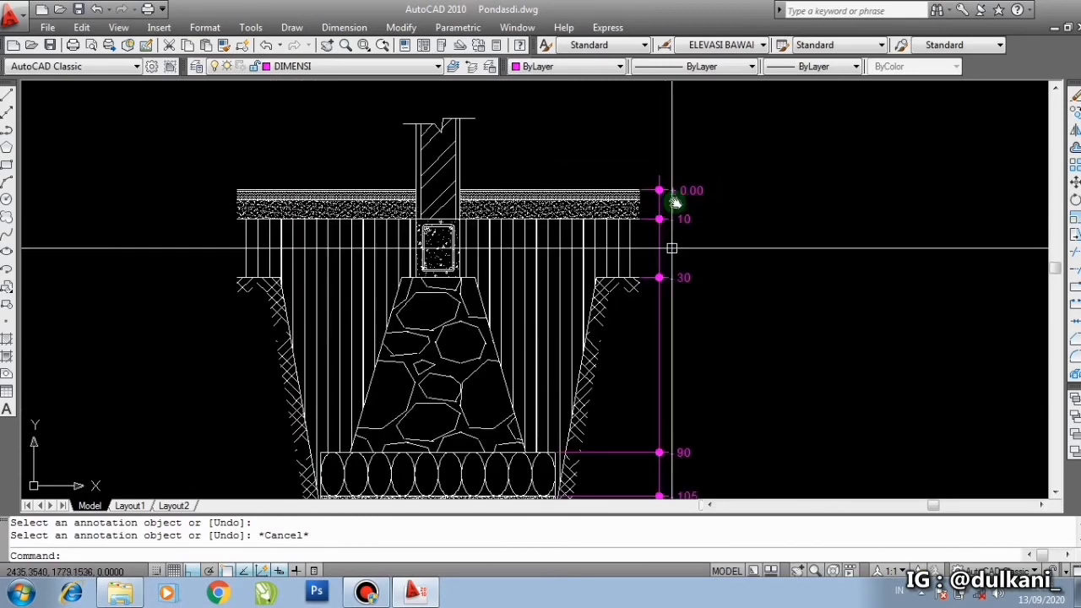
middle_click_drag(682, 253, 671, 196)
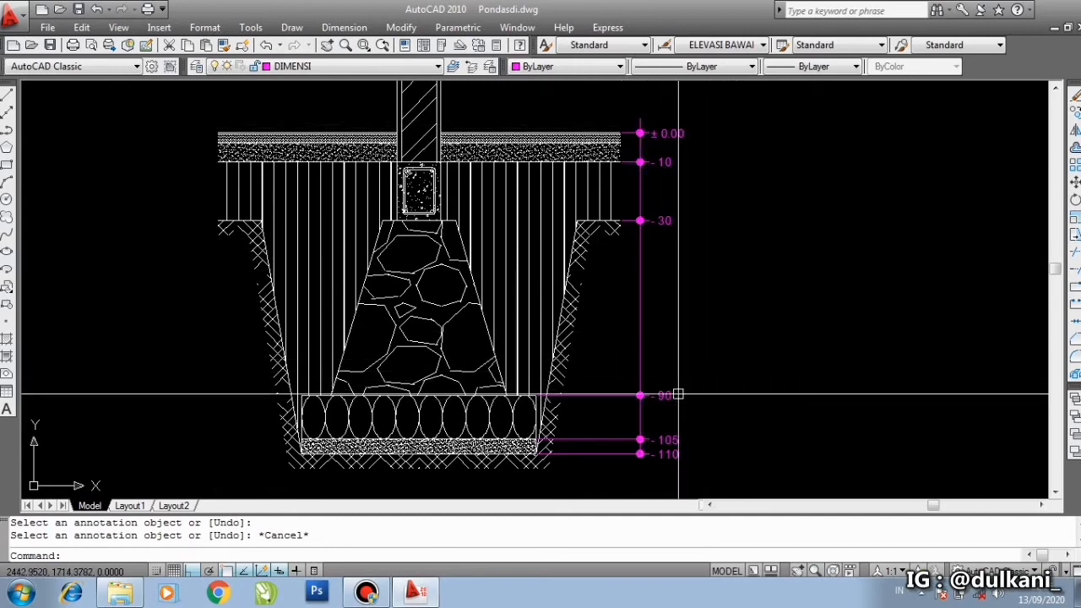
middle_click_drag(698, 233, 700, 253)
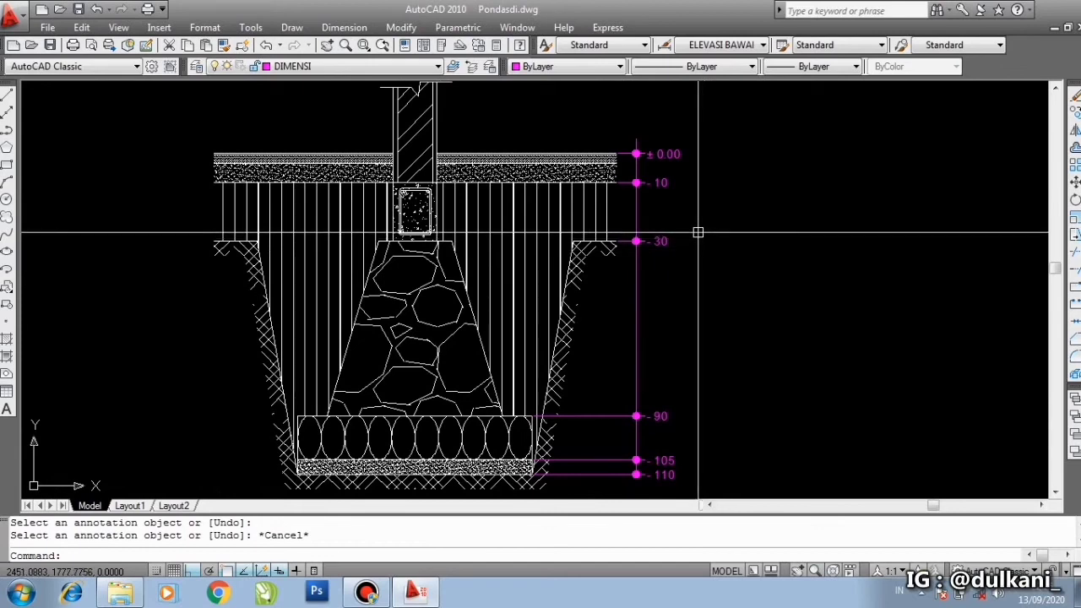
mouse_move(689, 241)
middle_mouse_down()
mouse_move(692, 282)
mouse_move(672, 303)
middle_mouse_up()
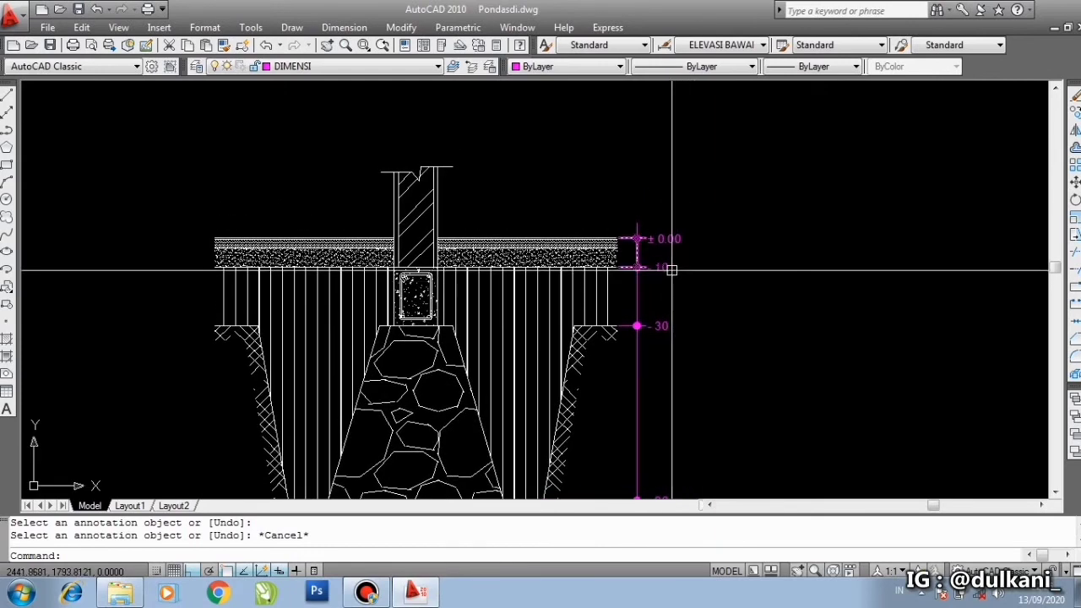
middle_click_drag(677, 238, 651, 169)
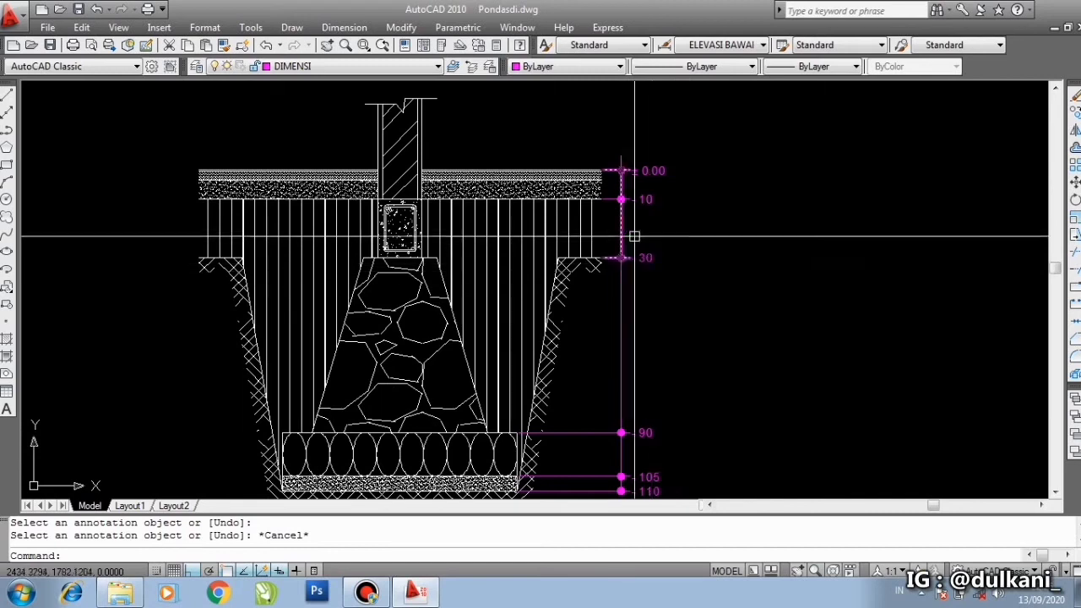
middle_click_drag(648, 258, 650, 320)
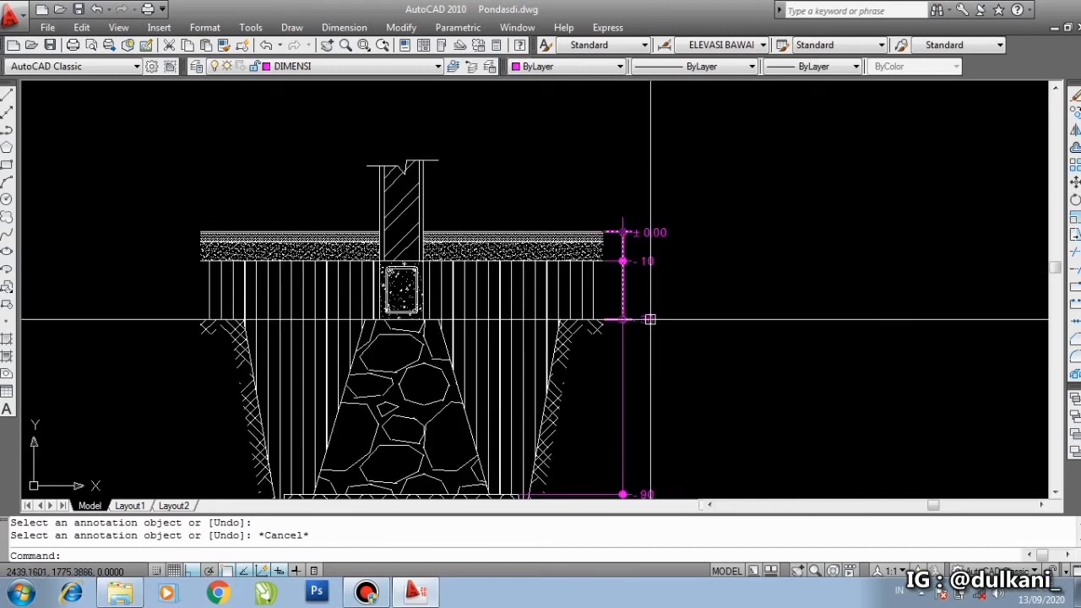
scroll(625, 245, "up", 3)
mouse_move(639, 248)
middle_mouse_down()
mouse_move(699, 212)
mouse_move(718, 241)
middle_mouse_up()
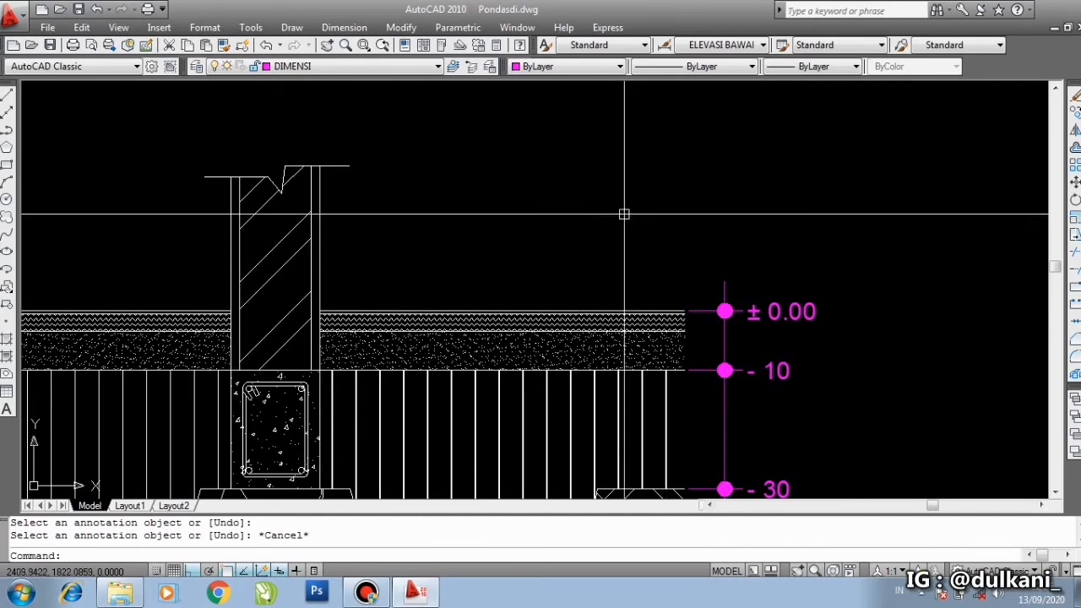
- Offset the finished floor surface line on the right side of the wall upward by 50
middle_click_drag(622, 211, 633, 246)
scroll(535, 212, "down", 2)
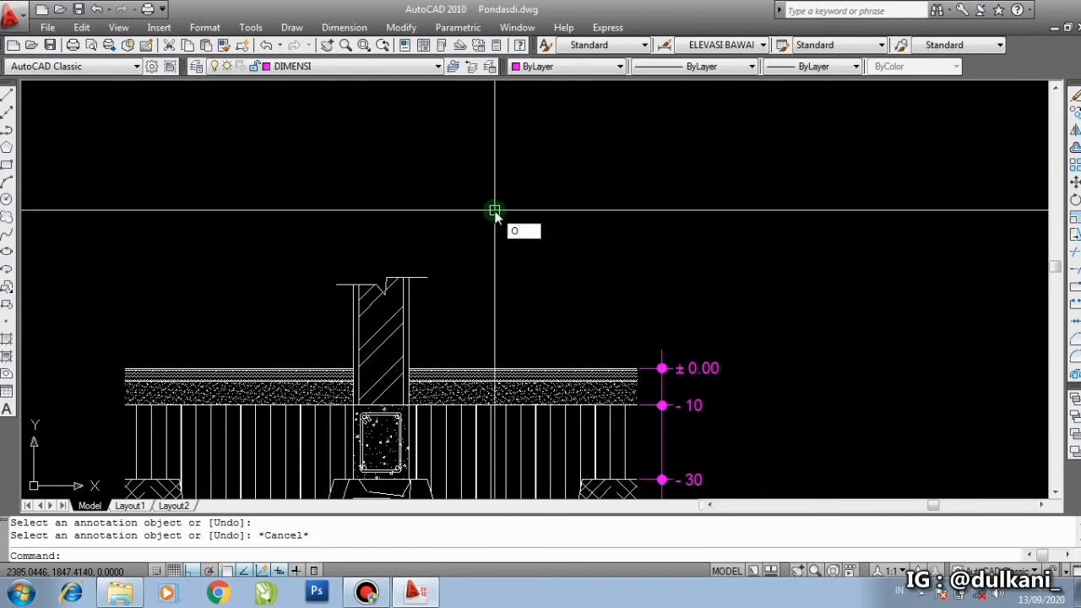
key("Return")
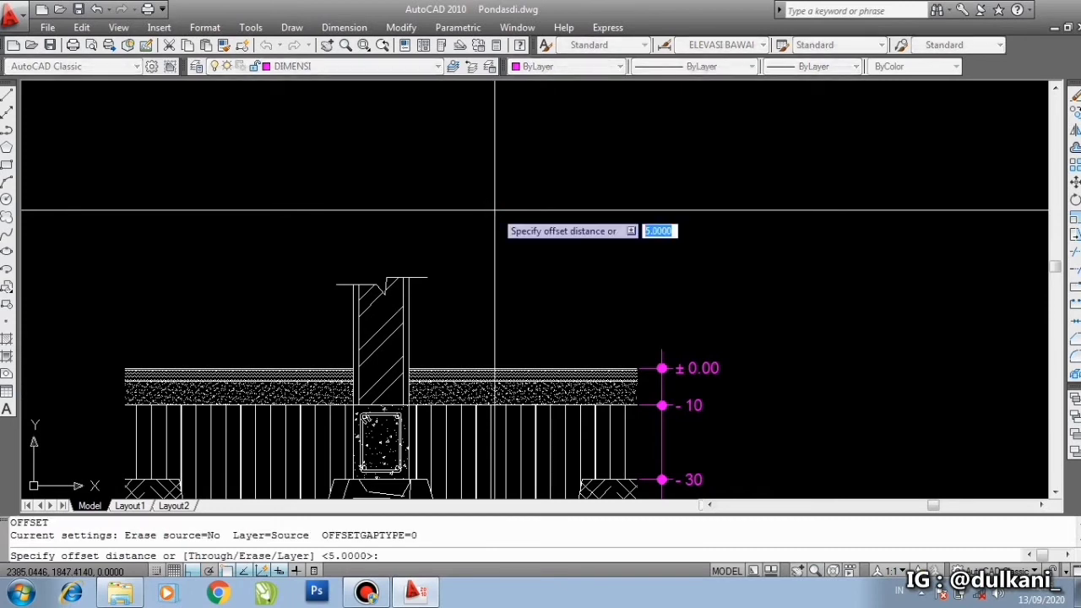
type("50")
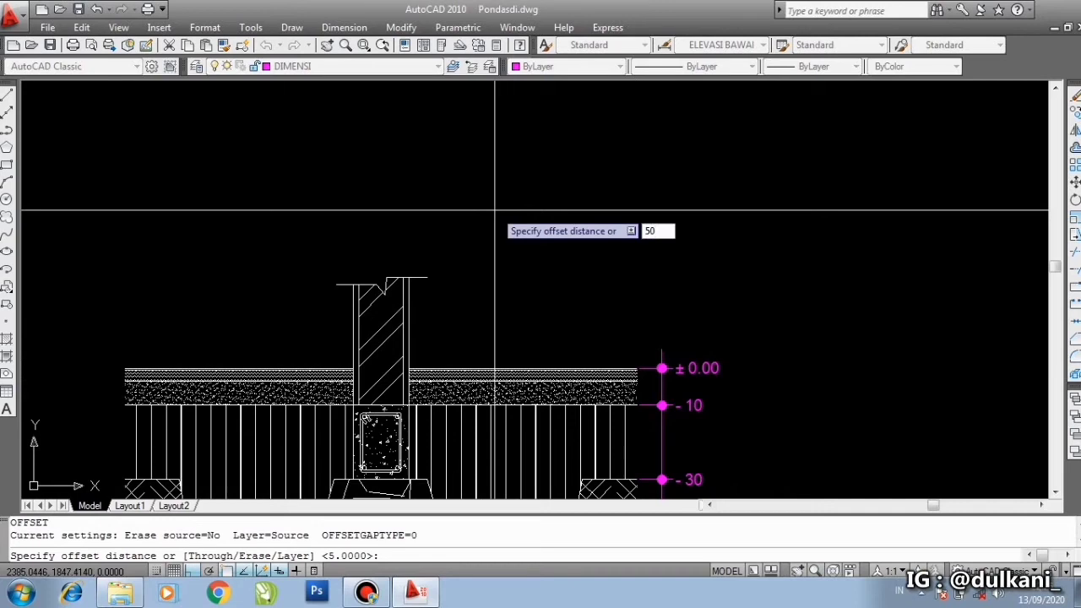
key("Return")
scroll(581, 365, "up", 4)
left_click(586, 378)
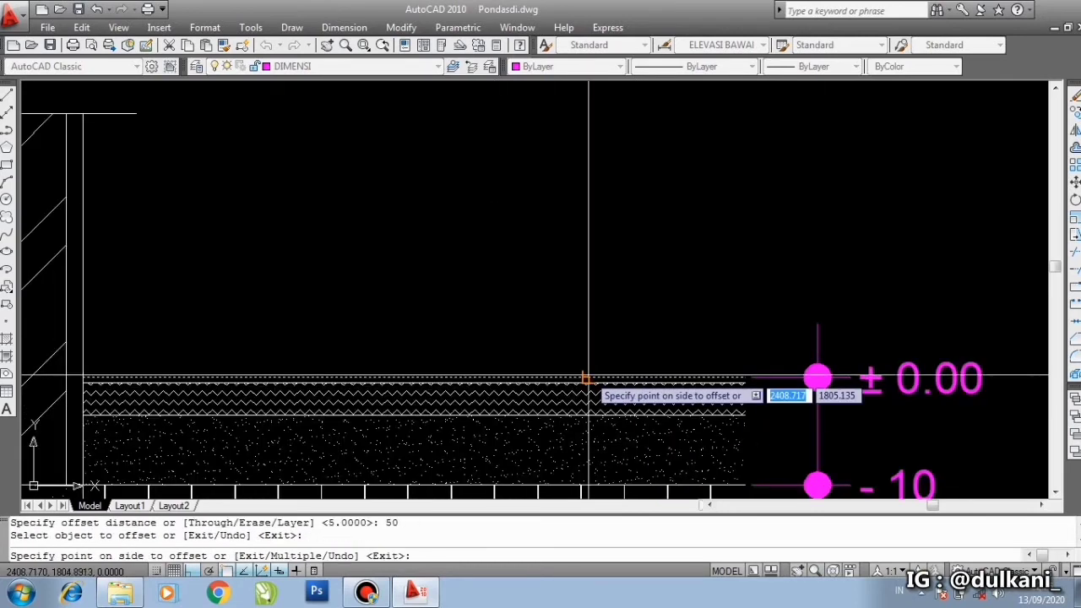
left_click(586, 377)
scroll(625, 253, "down", 4)
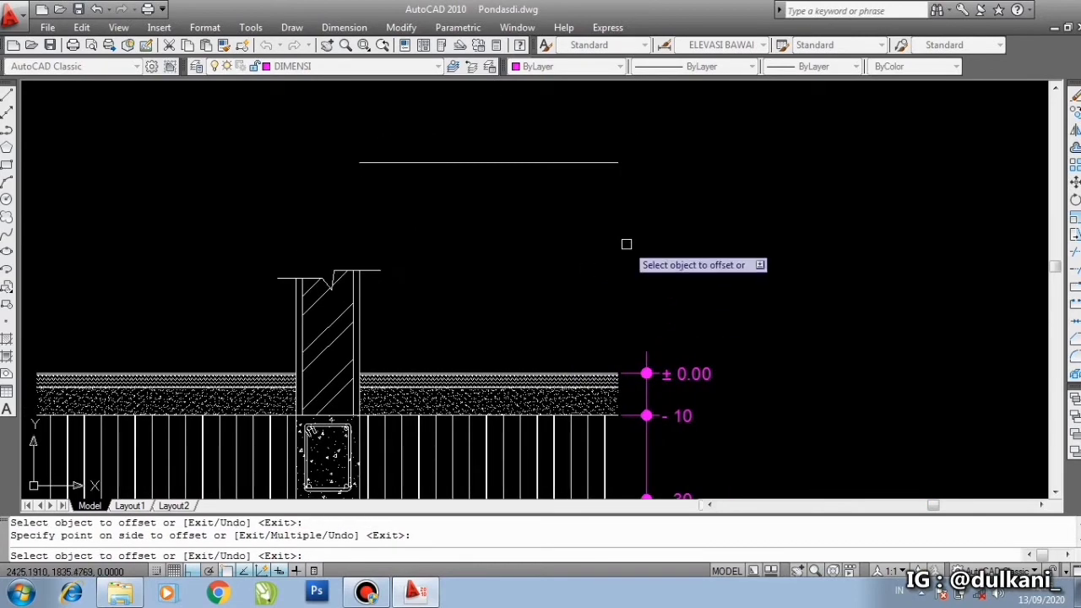
key("Escape")
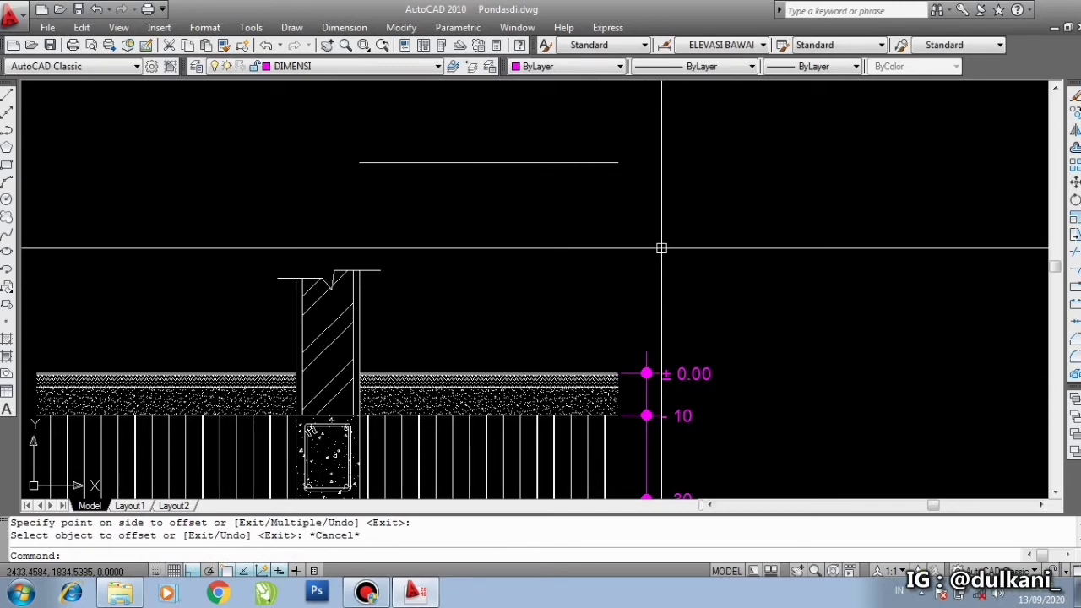
- Create a new dimension style named "ELEVASI ATAS" based on ELEVASI BAWAH, for all dimensions
type("D")
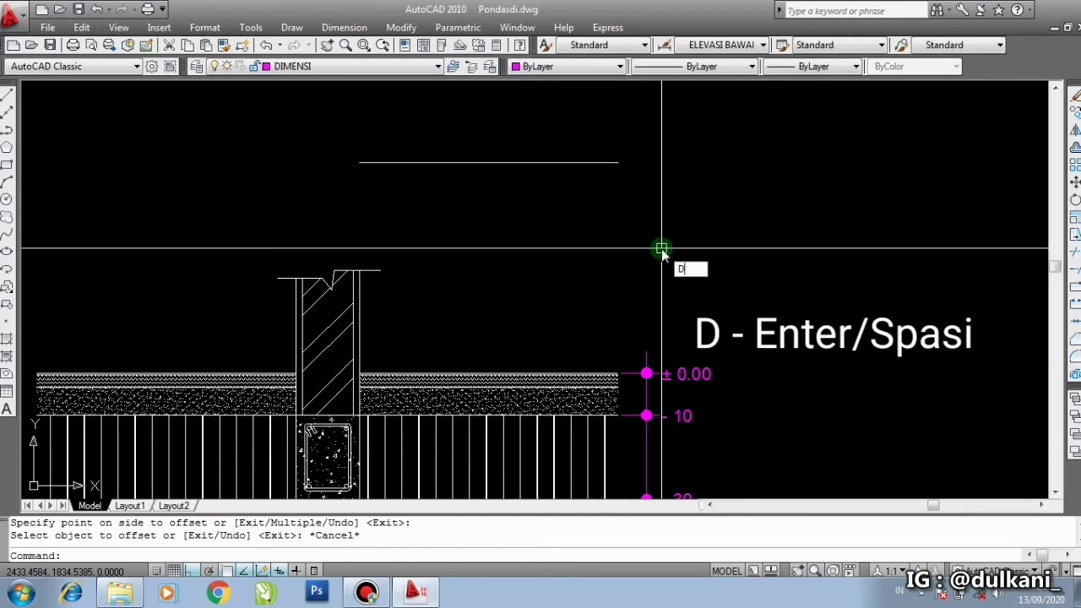
key("Return")
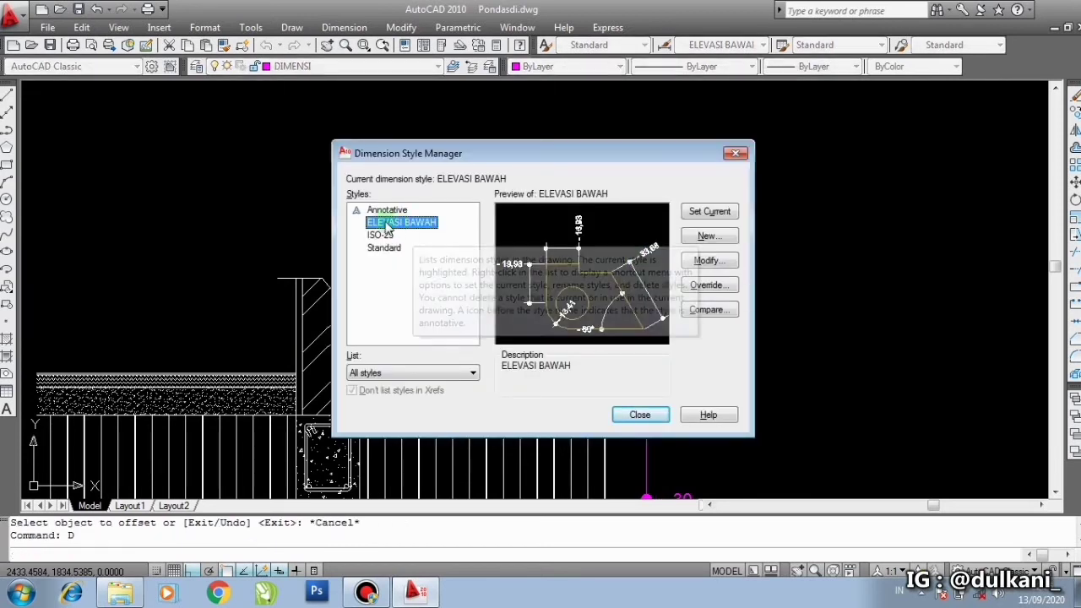
left_click(693, 240)
left_click_drag(593, 213, 459, 207)
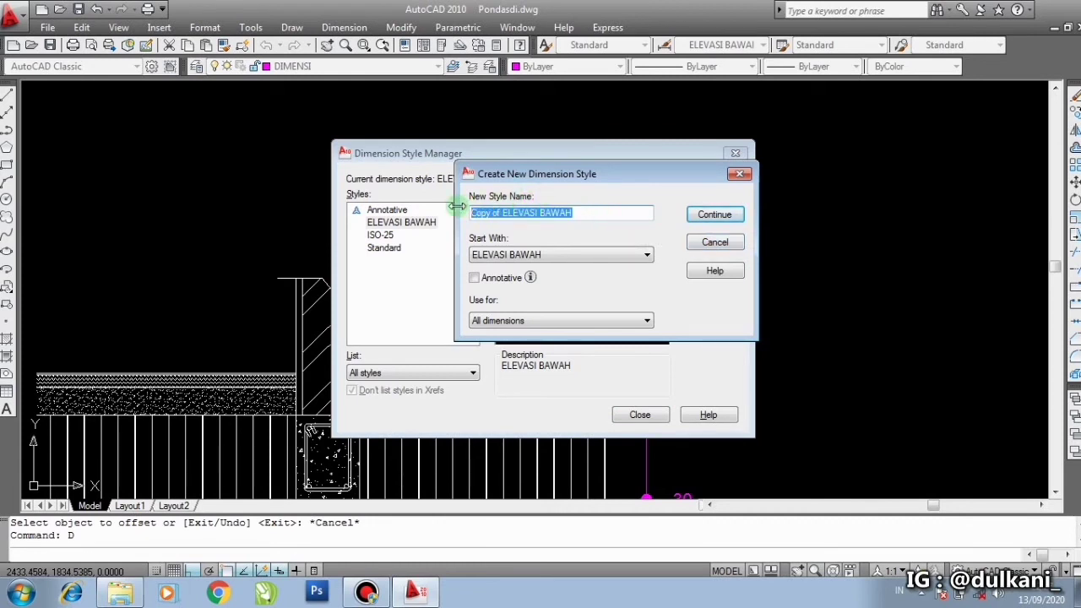
type("ELEVASI ATAS")
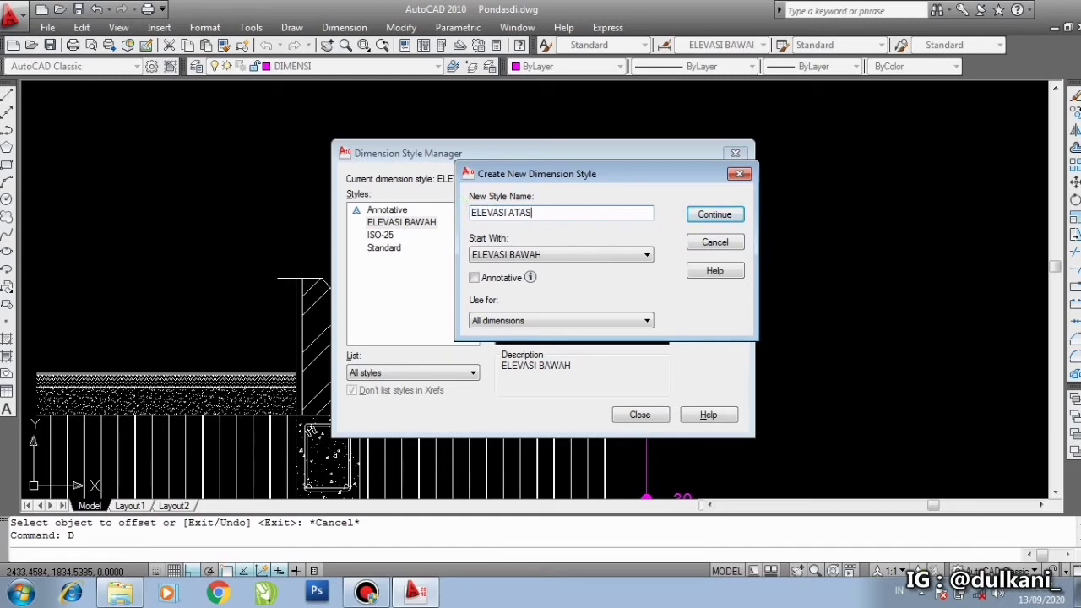
left_click(713, 216)
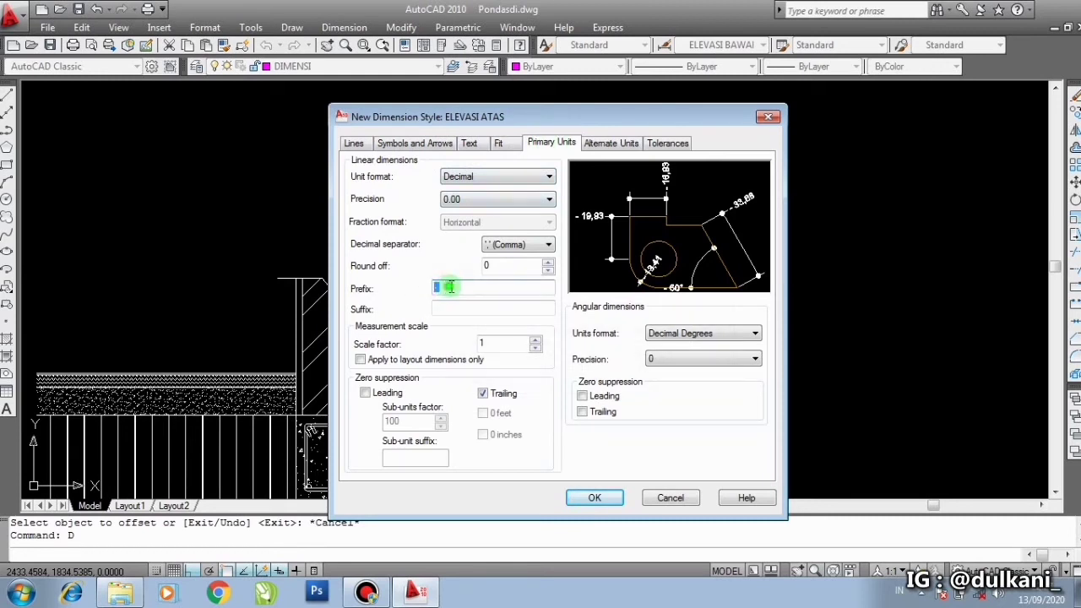
- Change the primary units prefix of ELEVASI ATAS to "+" and make this dimension style current
left_click_drag(460, 288, 422, 265)
key("BackSpace")
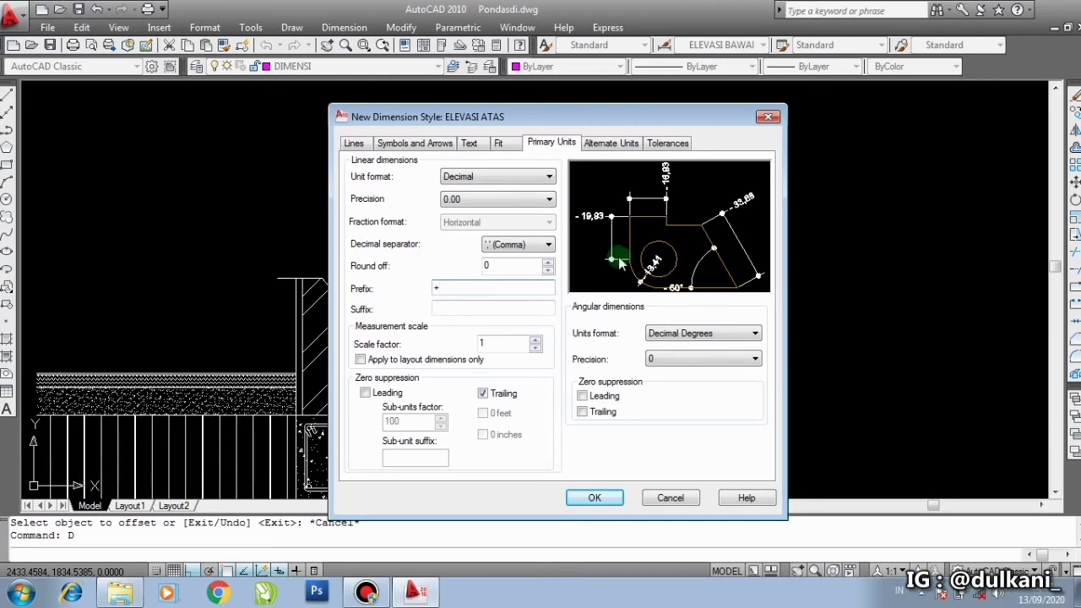
left_click(580, 499)
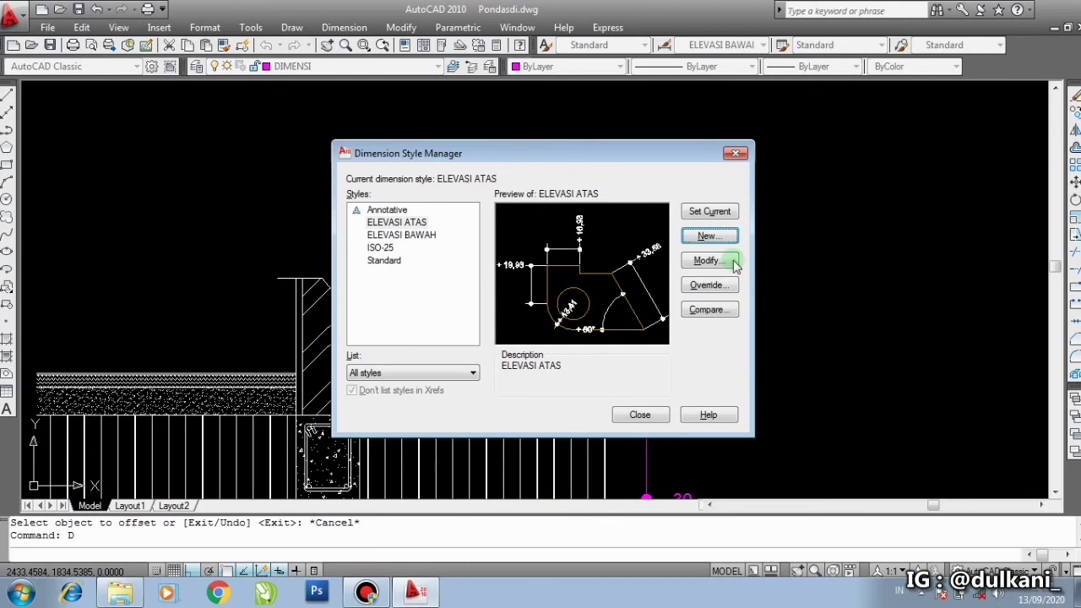
left_click(388, 225)
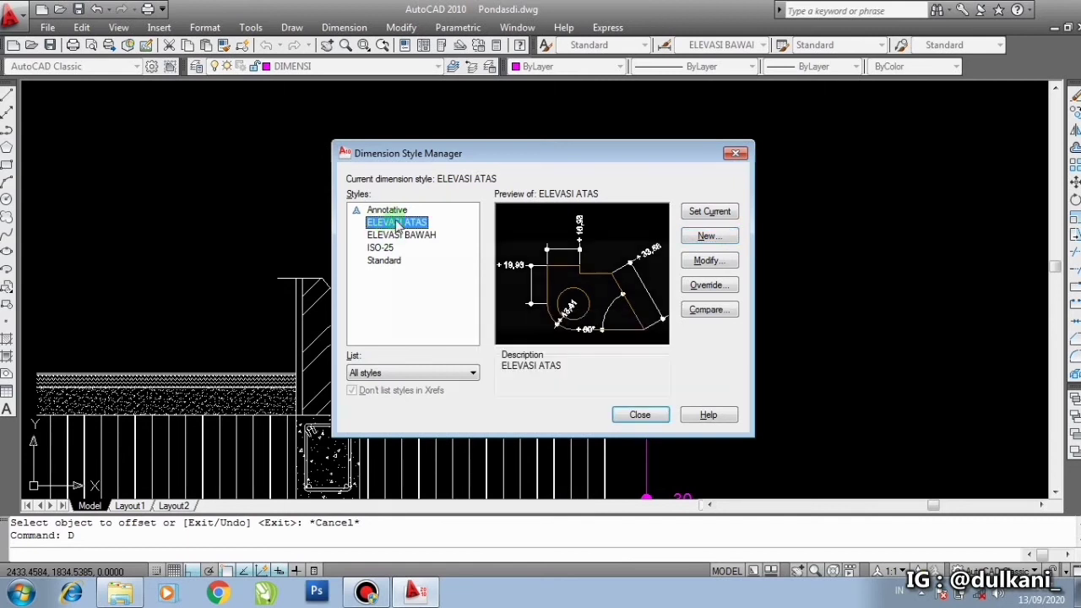
left_click(699, 213)
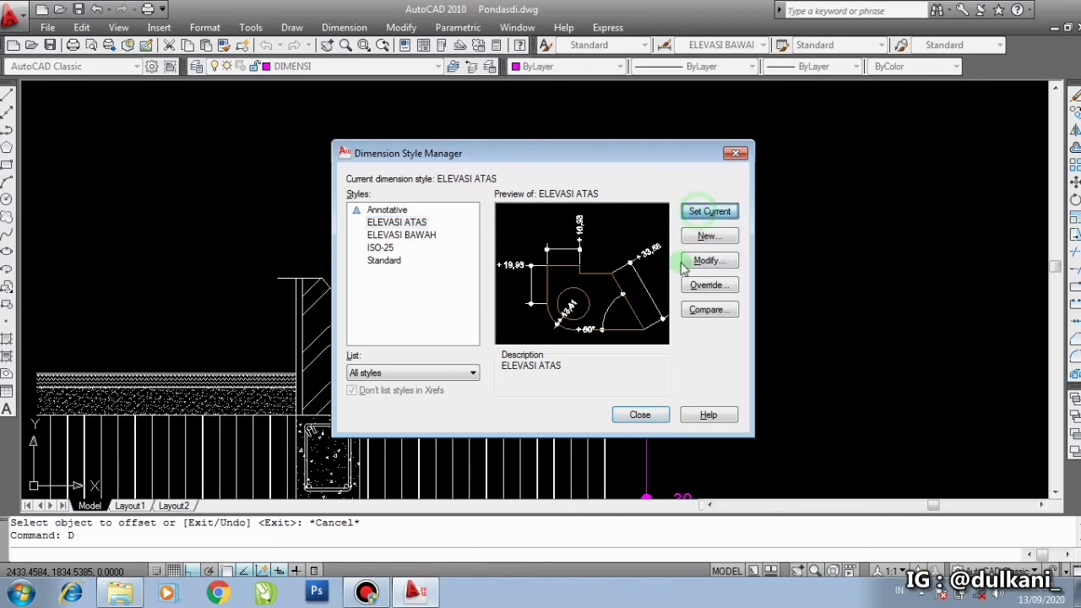
left_click(644, 415)
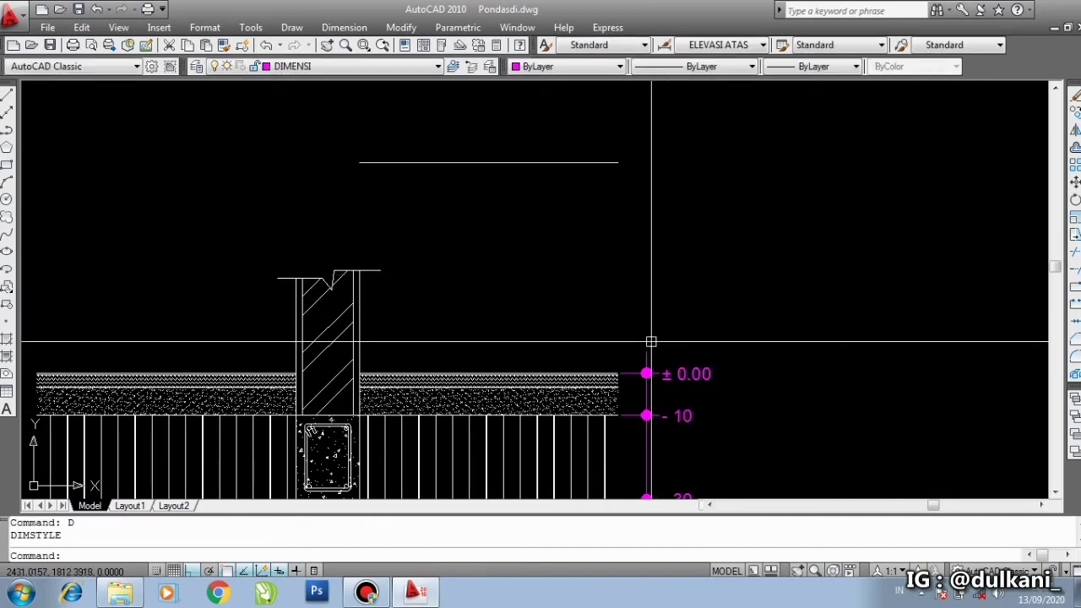
- Add a baseline dimension from the ± 0.00 mark up to the right end of the offset line above the floor
mouse_move(704, 282)
middle_mouse_down()
mouse_move(718, 251)
mouse_move(727, 256)
middle_mouse_up()
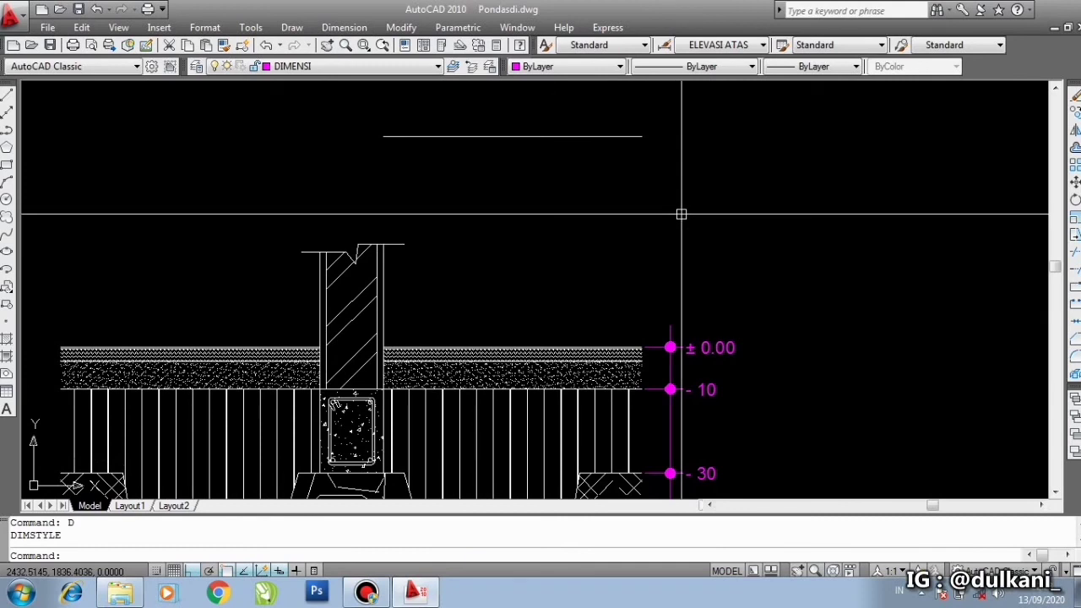
left_click(347, 28)
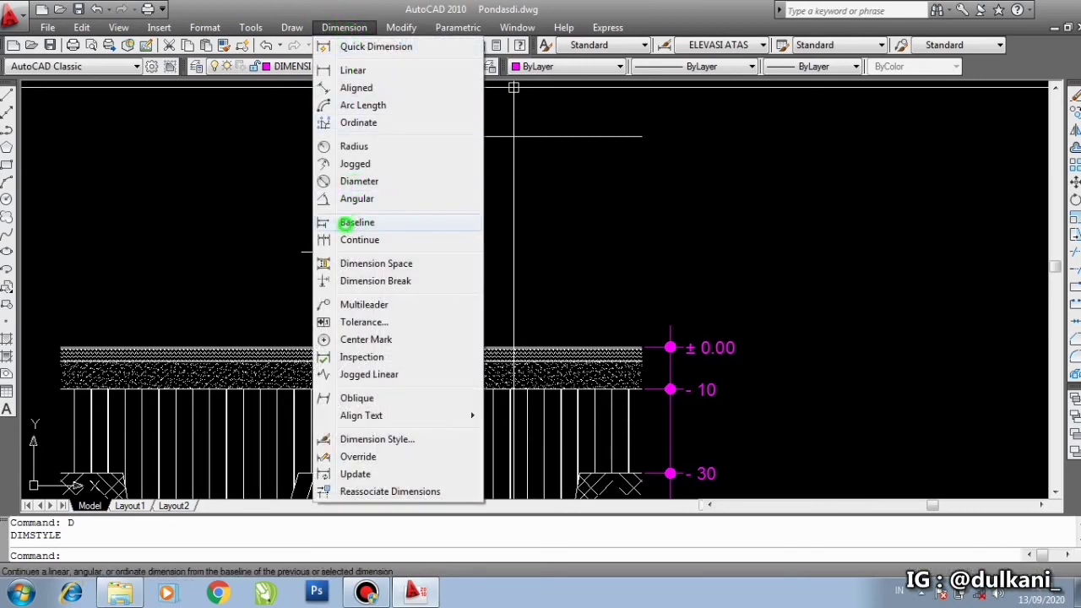
left_click(354, 223)
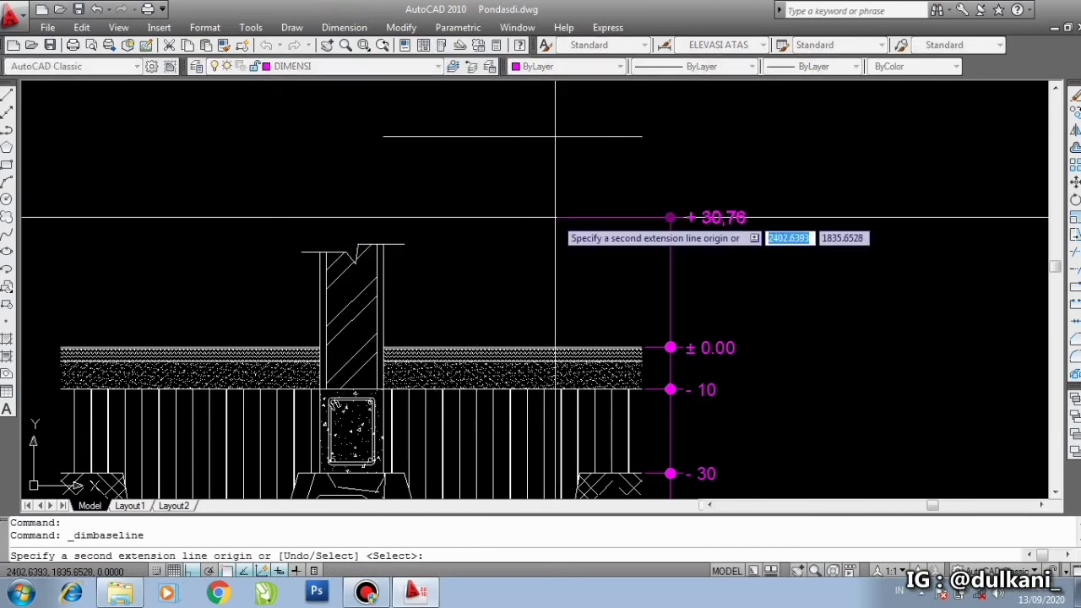
key("Return")
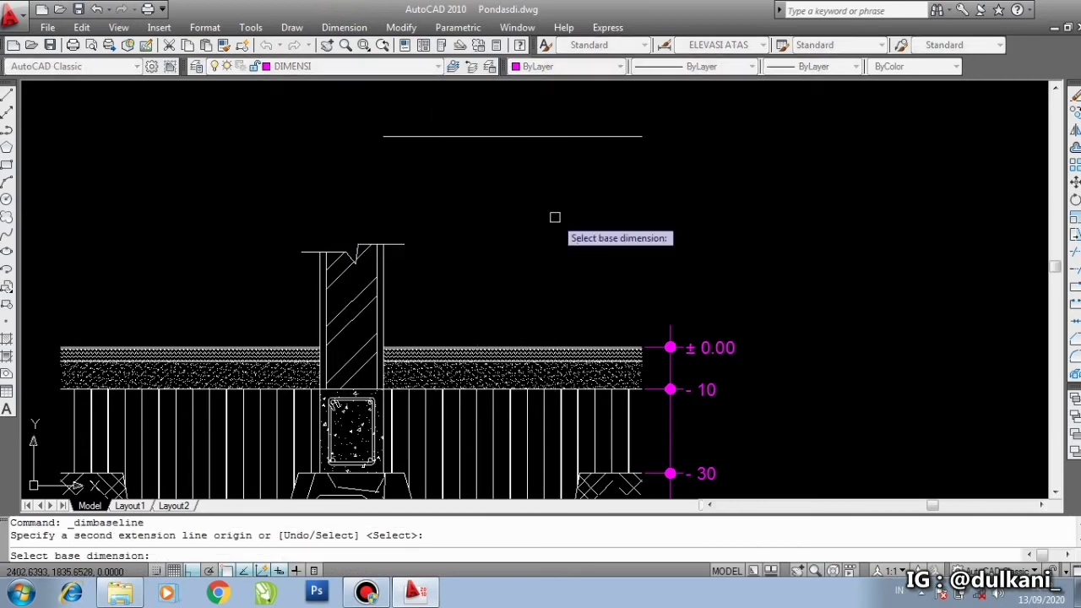
scroll(737, 327, "up", 1)
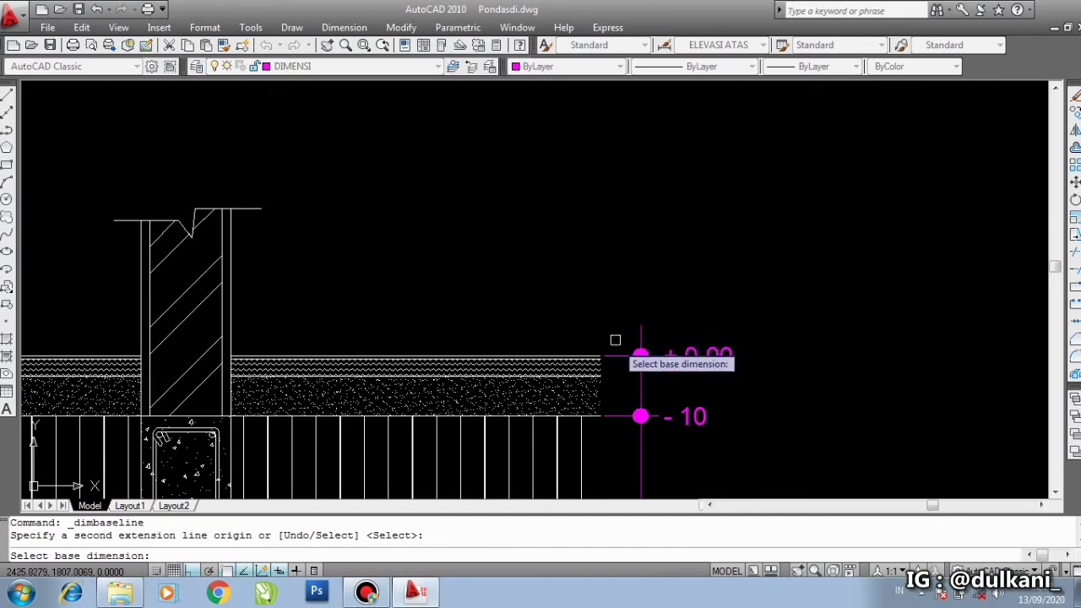
scroll(642, 303, "down", 2)
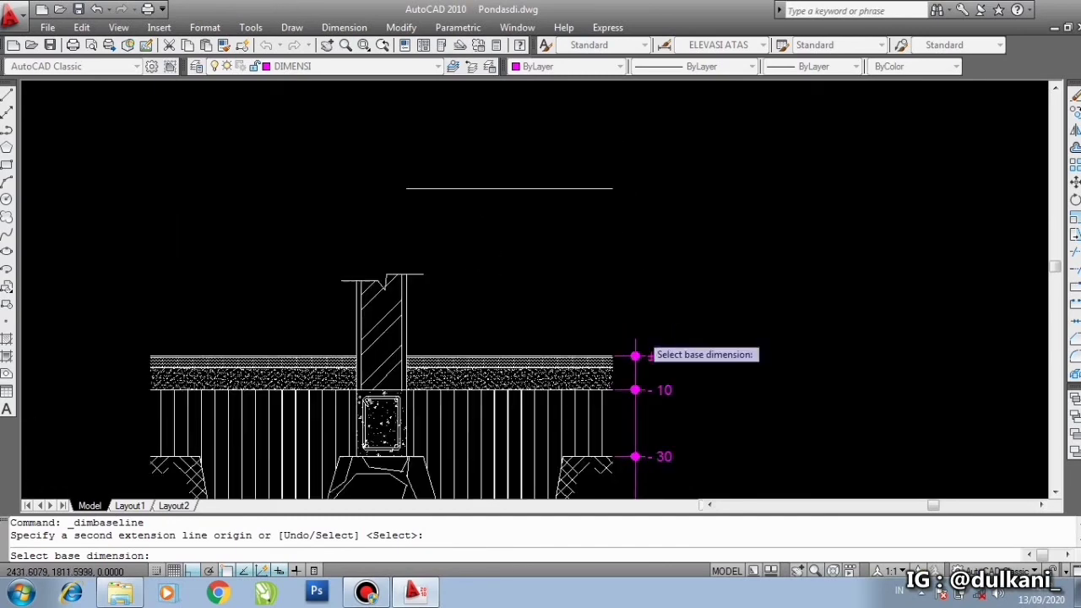
scroll(631, 337, "up", 1)
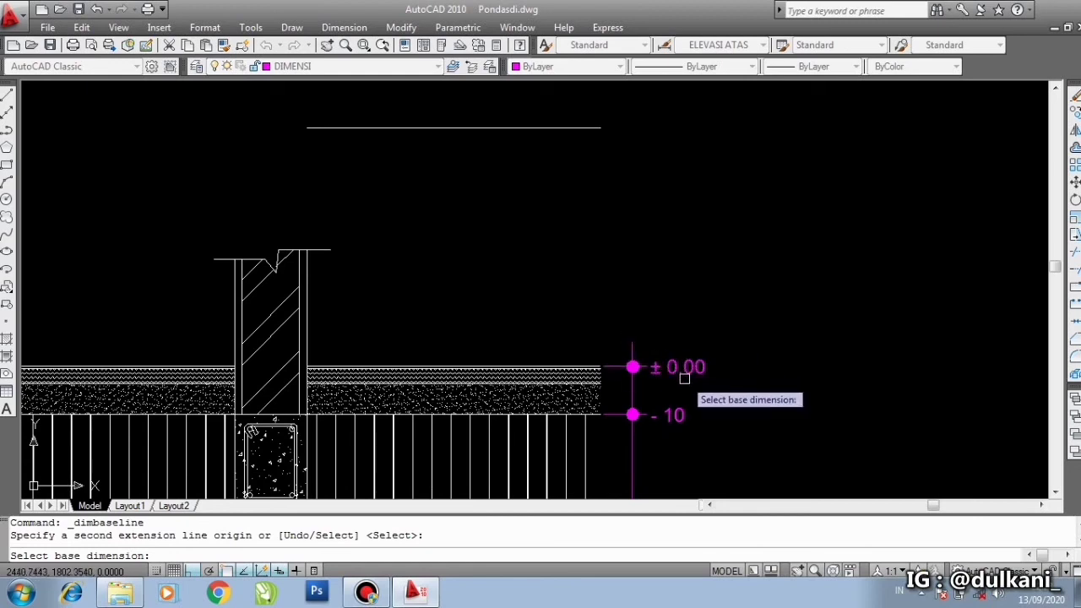
left_click(632, 366)
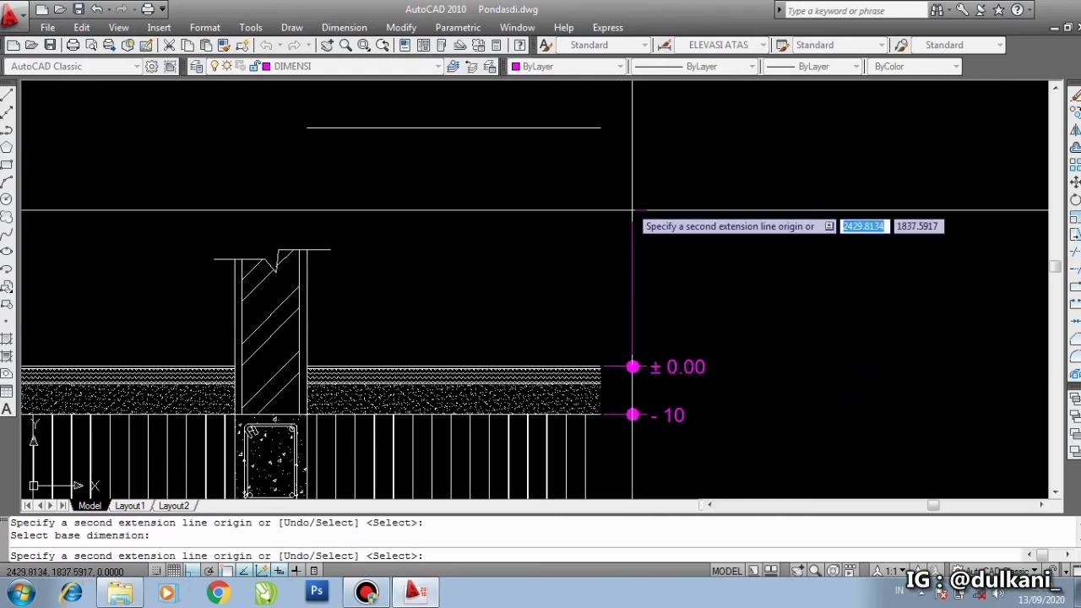
left_click(601, 127)
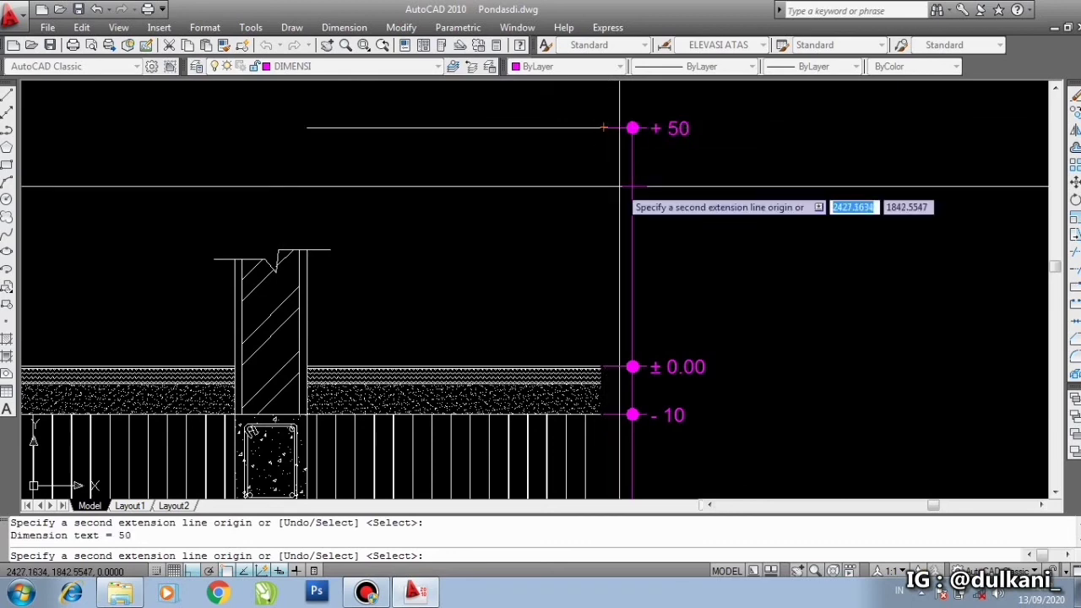
mouse_move(713, 197)
middle_mouse_down()
mouse_move(714, 225)
mouse_move(683, 205)
middle_mouse_up()
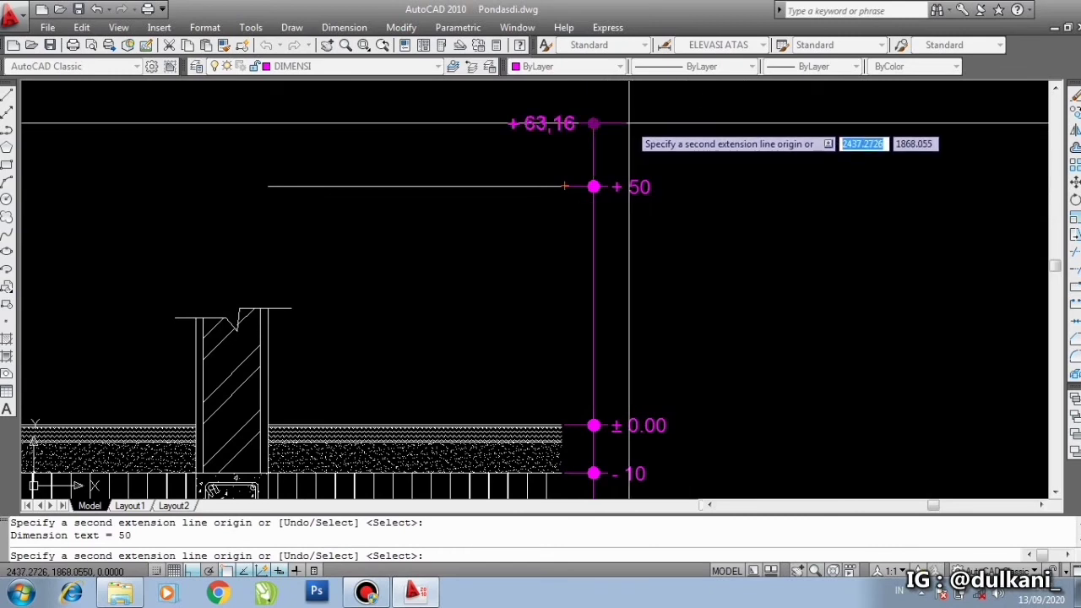
key("Return")
key("Escape")
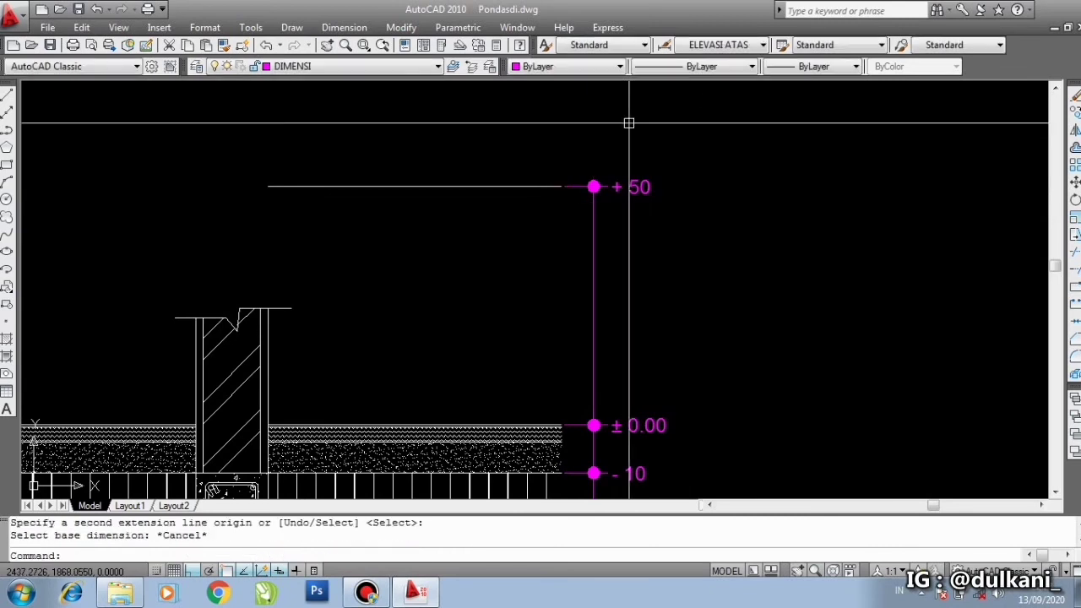
- Examine the completed elevation marks along the foundation section, from the line above the floor down to the underside of the sand bed
middle_click_drag(718, 234, 729, 222)
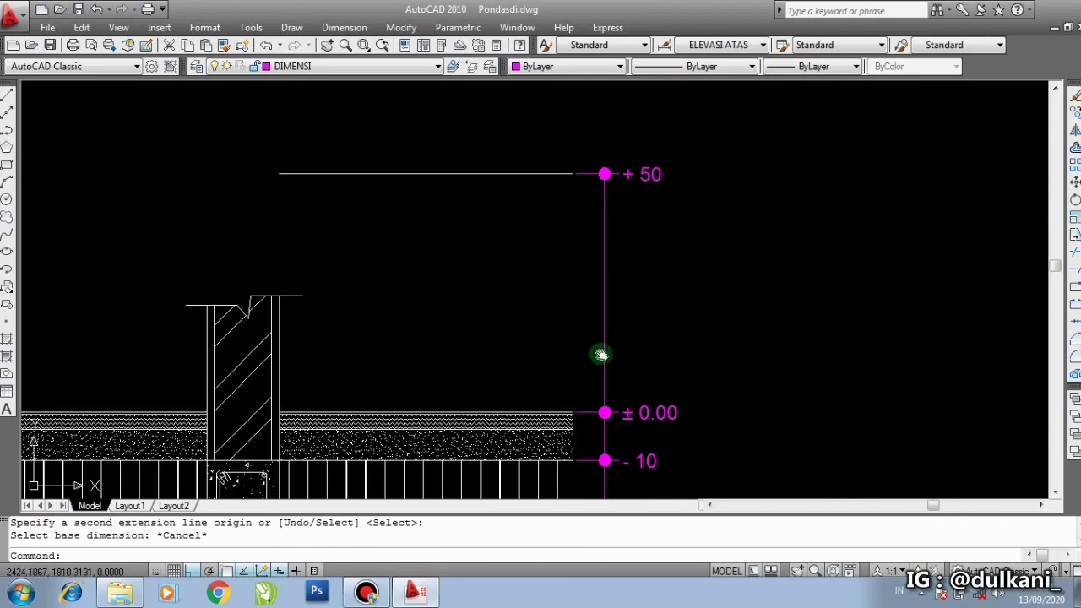
middle_click_drag(536, 379, 560, 346)
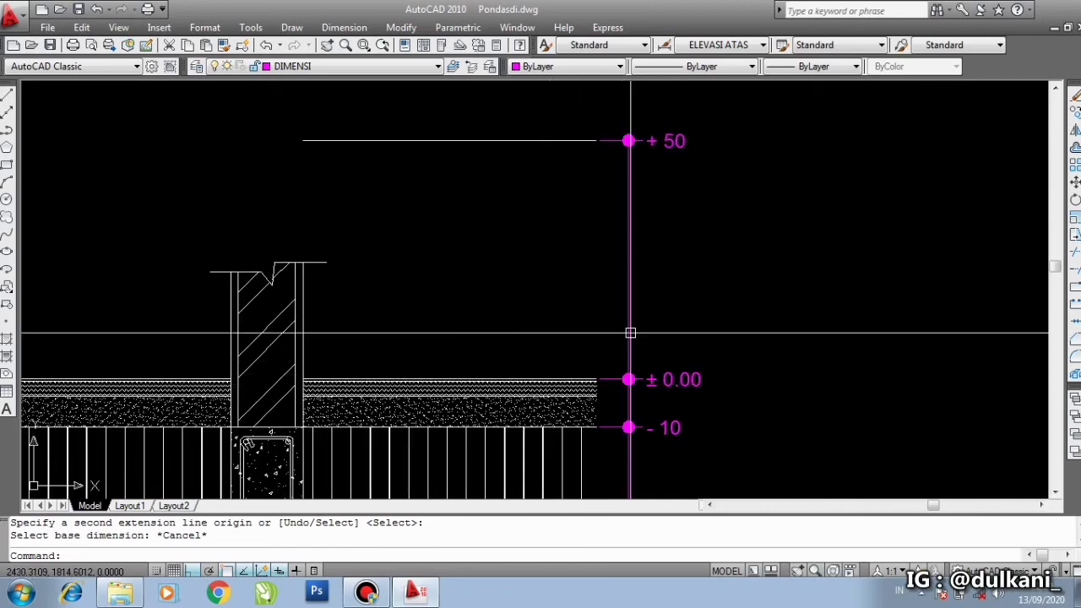
scroll(677, 310, "down", 2)
scroll(670, 265, "down", 2)
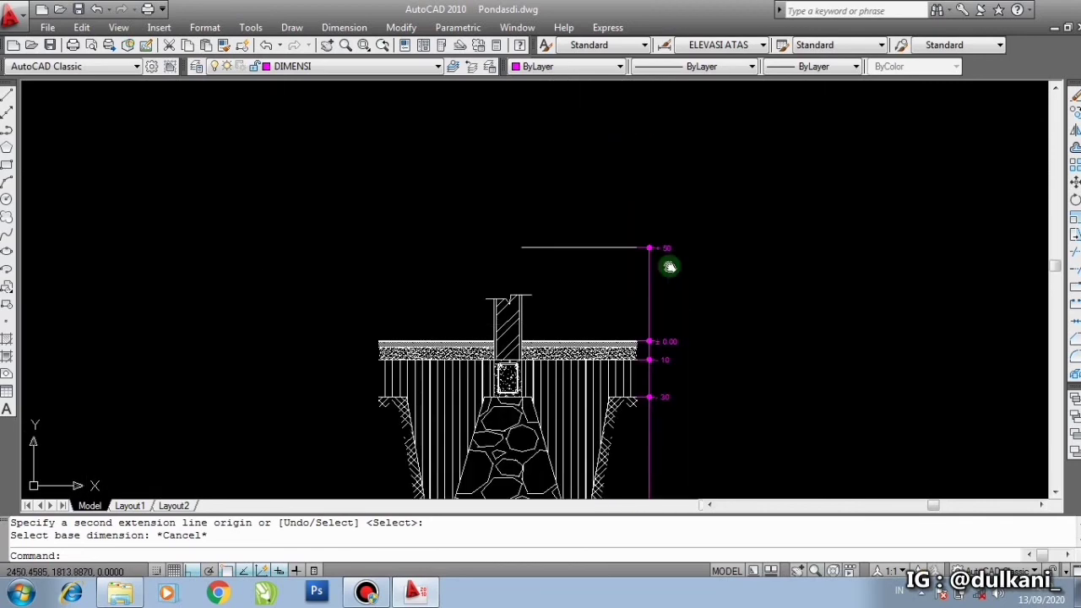
scroll(627, 165, "up", 3)
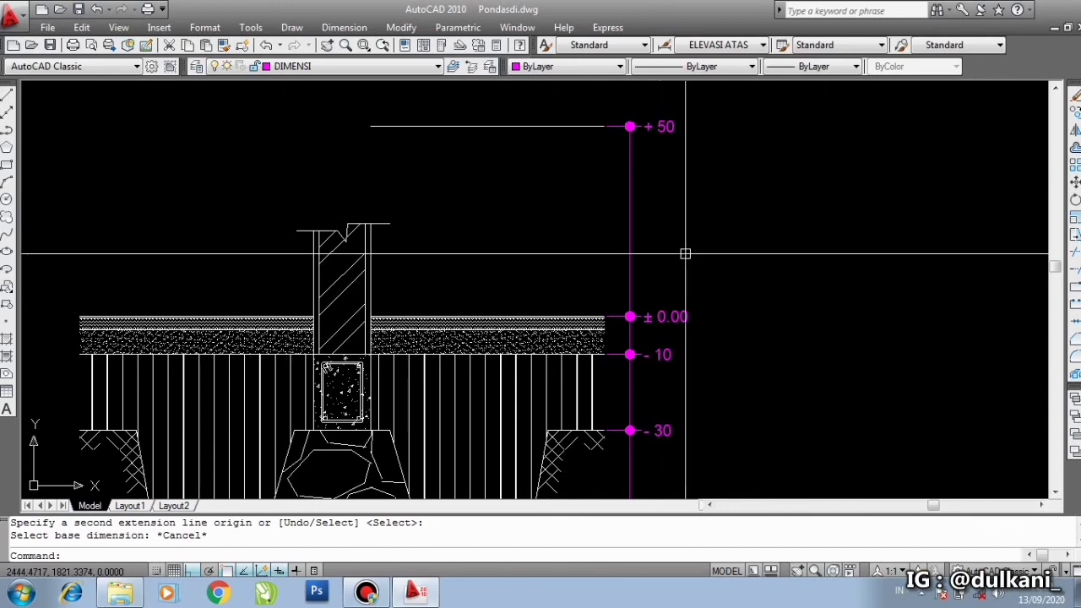
middle_click_drag(682, 234, 636, 198)
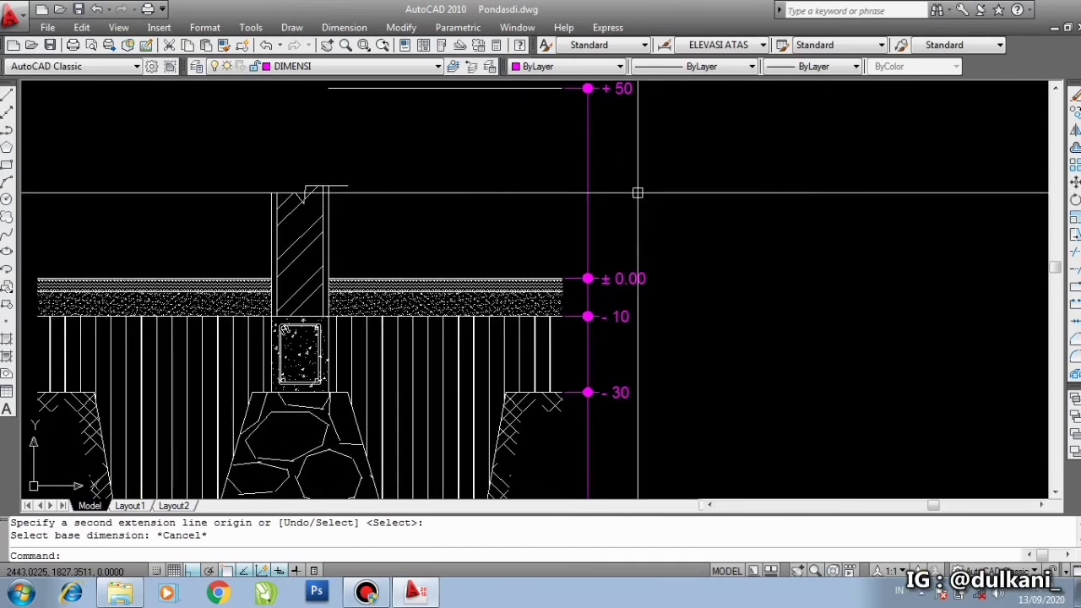
scroll(656, 232, "down", 2)
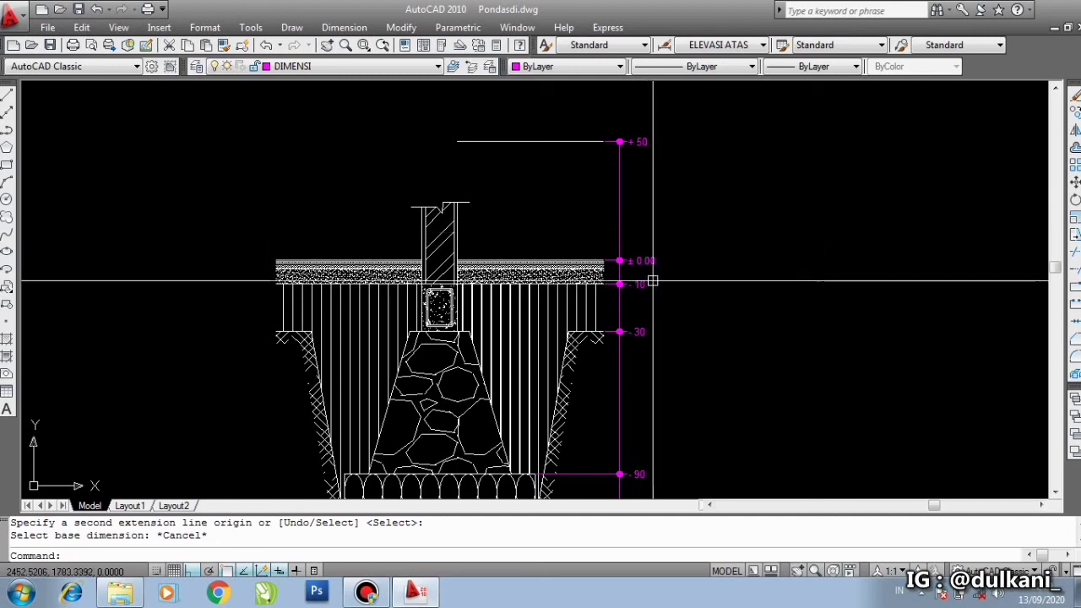
middle_click_drag(668, 314, 673, 292)
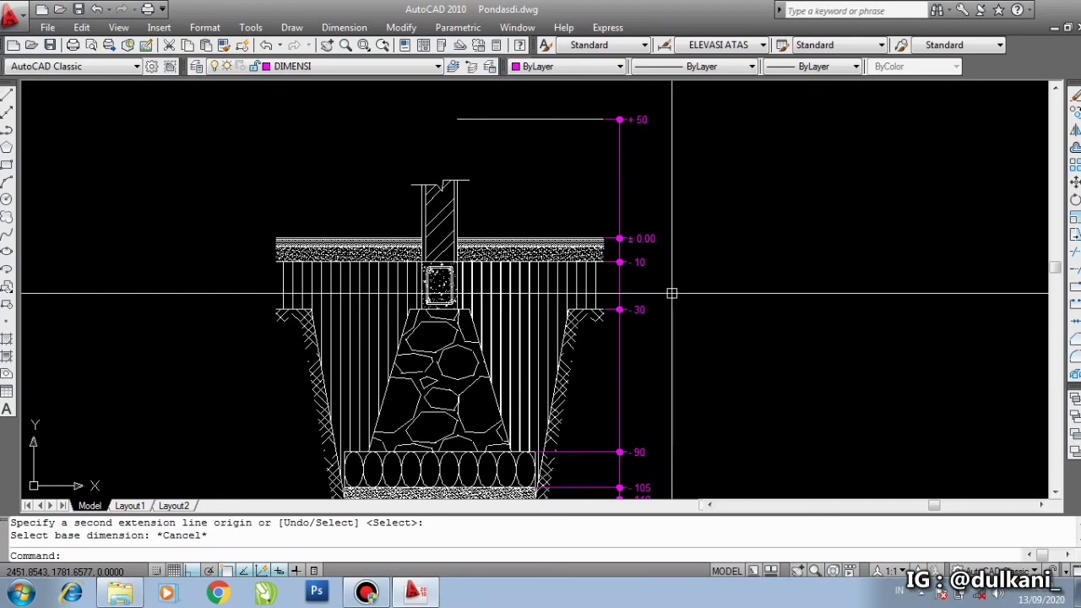
middle_click_drag(647, 295, 647, 278)
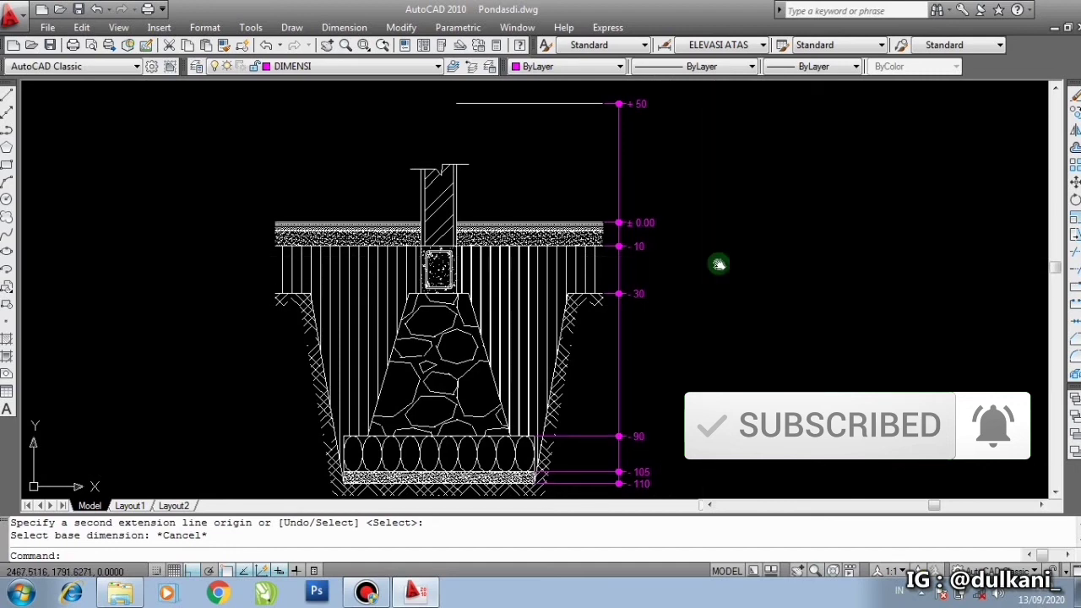
middle_click_drag(682, 228, 695, 242)
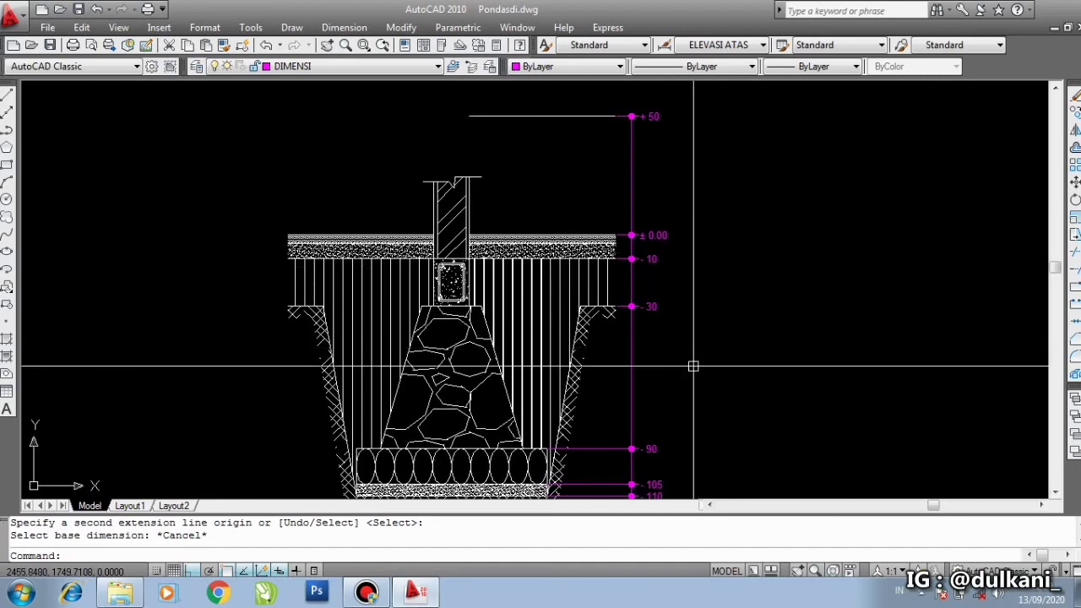